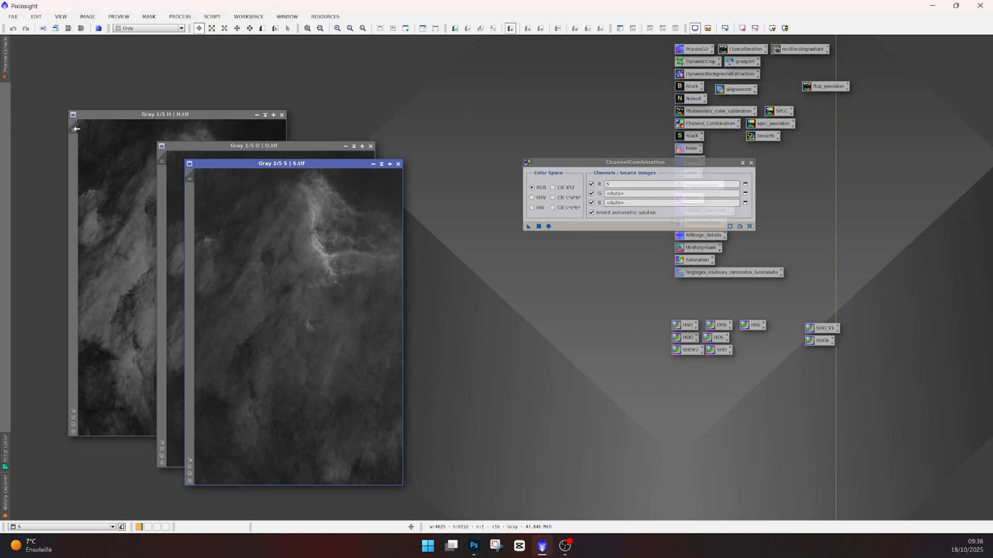
- Combine the images with ChannelCombination in RGB, assigning S to red, H to green and O to blue
left_click_drag(73, 129, 644, 195)
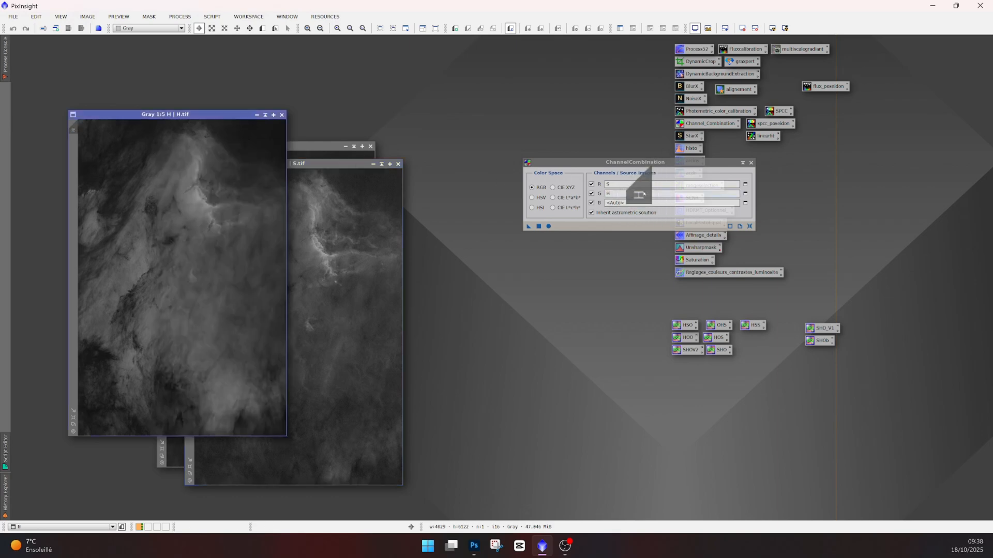
left_click(300, 146)
left_click_drag(164, 161, 666, 203)
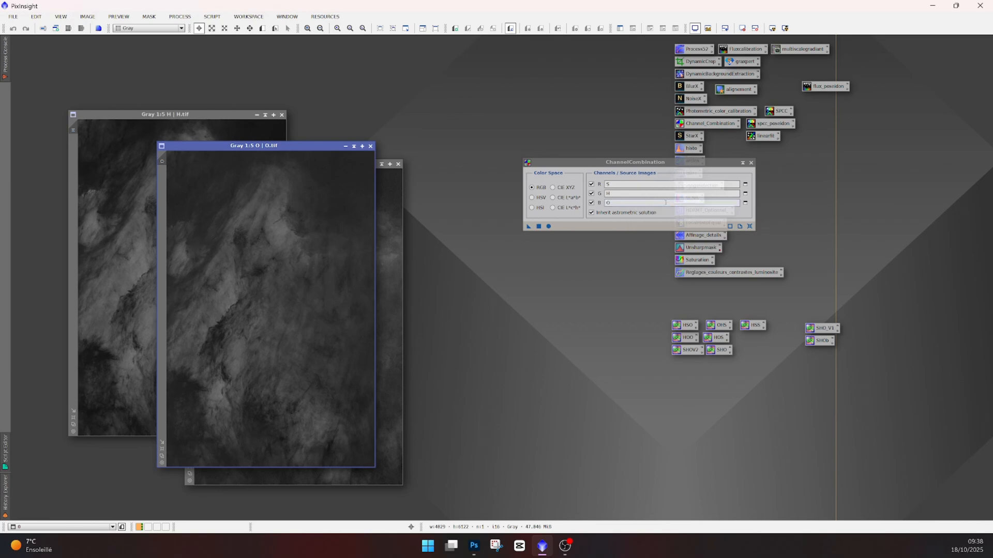
left_click(538, 226)
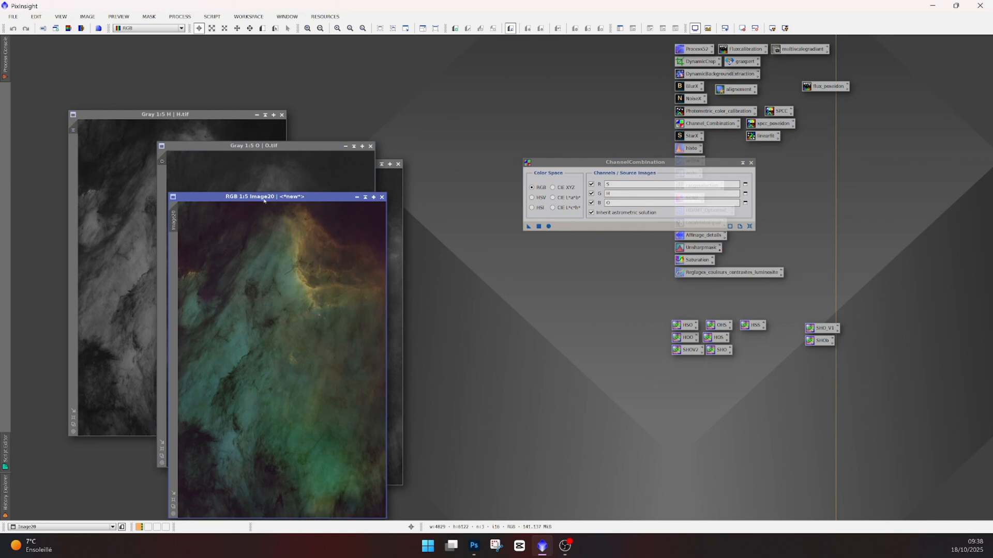
- Move the combined SHO image window aside and reset the ChannelCombination parameters
left_click_drag(264, 200, 275, 119)
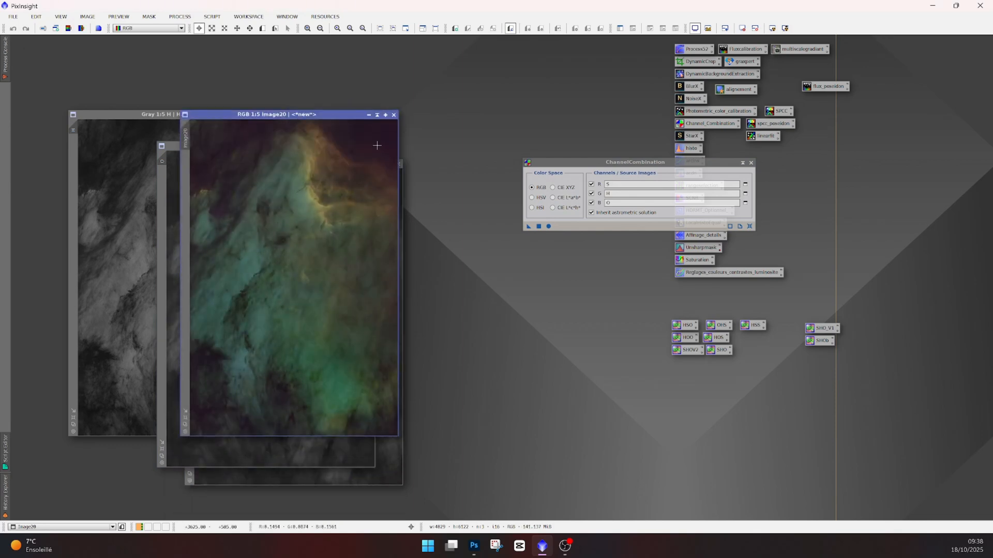
left_click(369, 115)
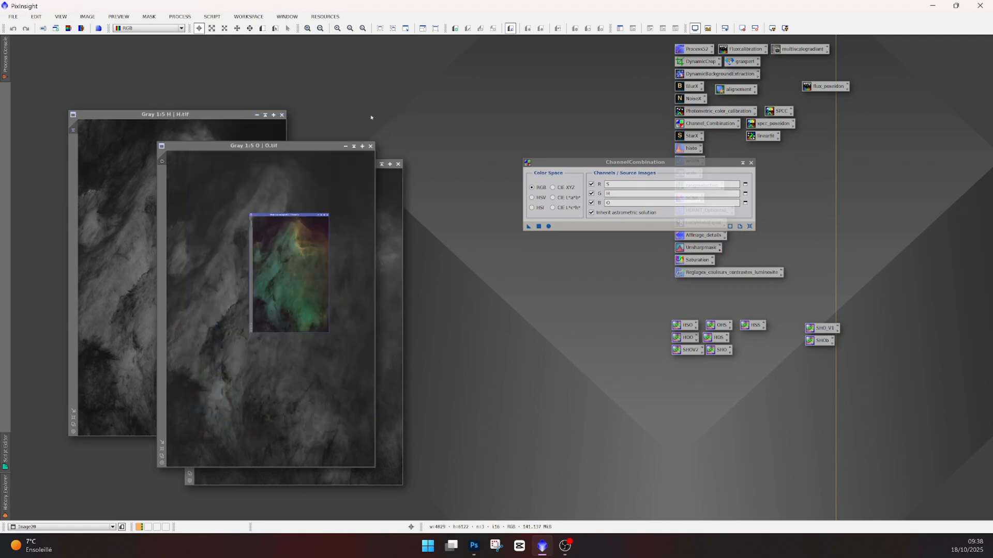
double_click(309, 278)
left_click_drag(342, 114, 602, 191)
left_click(750, 226)
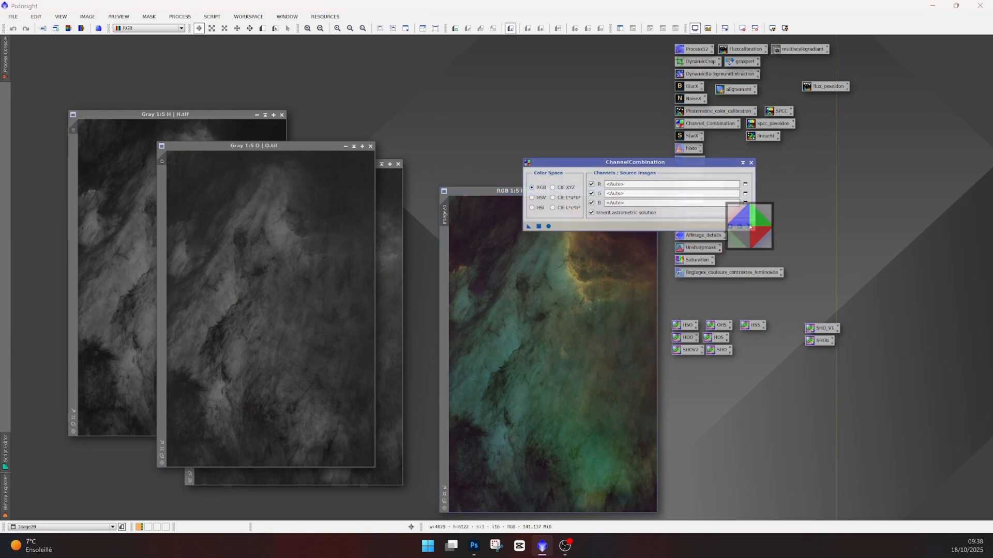
- Create a red-only image by combining the S image into the red channel alone
left_click(202, 117)
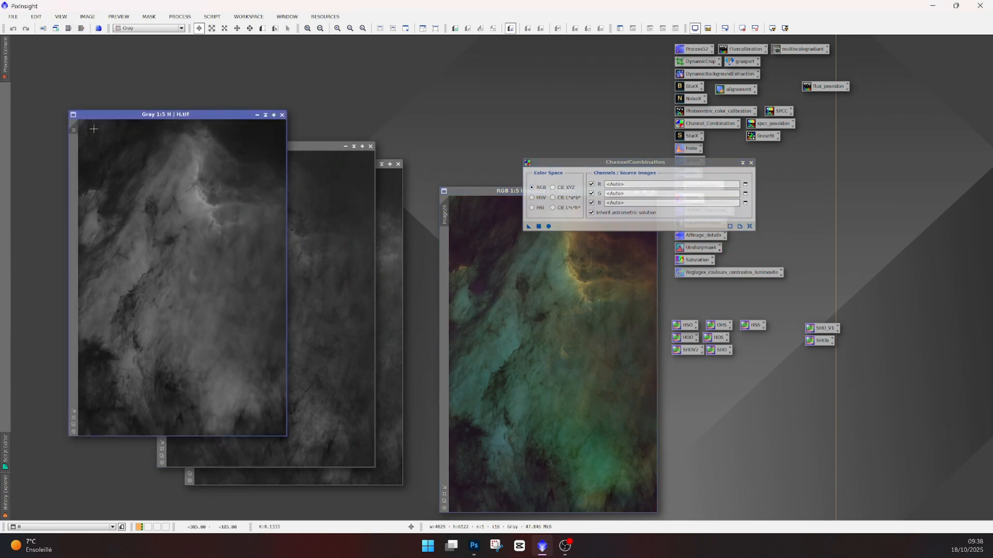
left_click(358, 164)
left_click(390, 178)
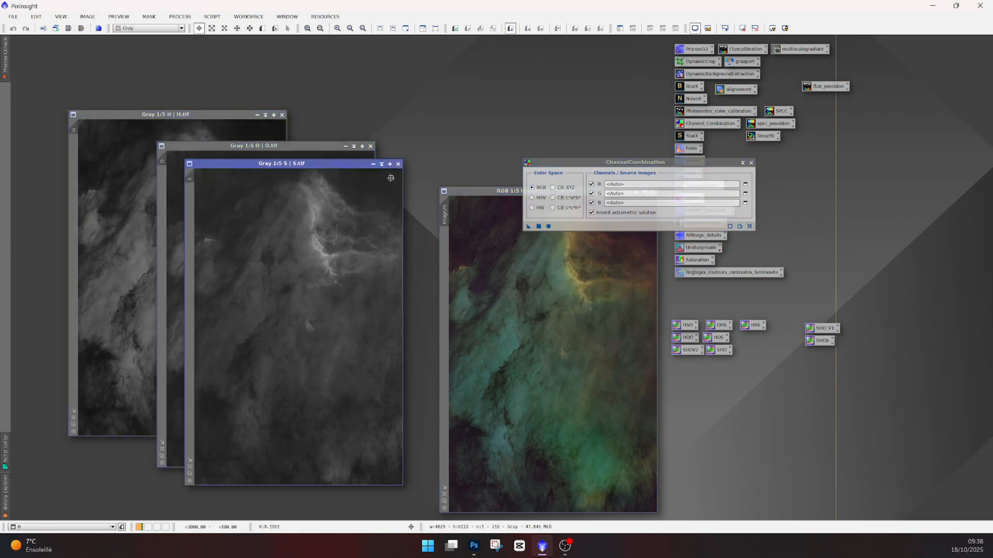
left_click_drag(351, 184, 648, 185)
left_click(548, 226)
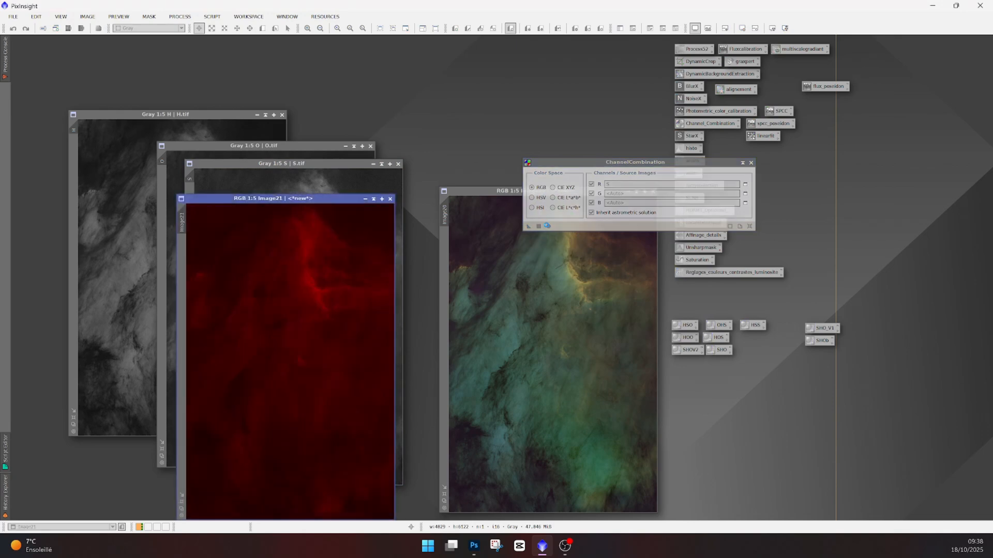
- Move the red image aside, reset ChannelCombination, and create a green-only image from the H image
left_click_drag(339, 195, 428, 79)
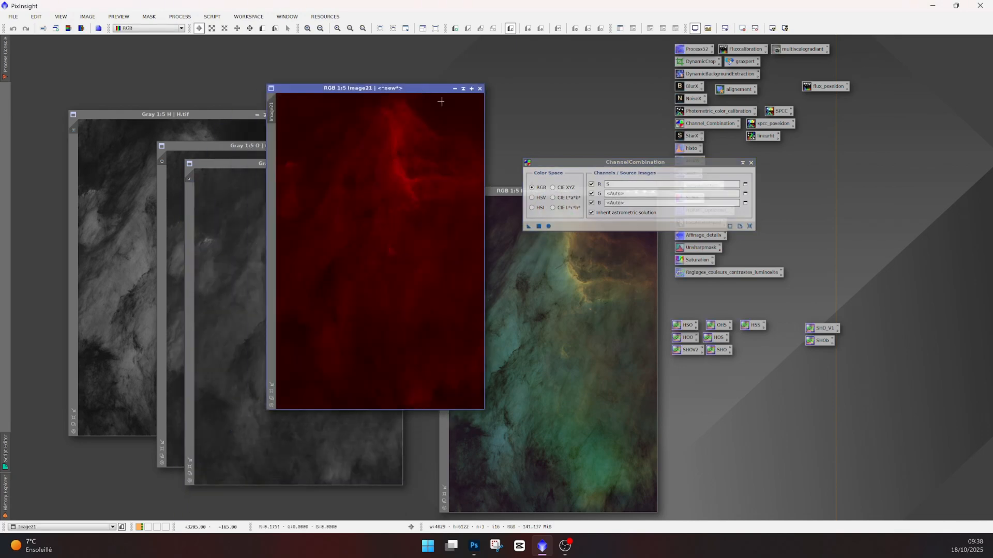
left_click(750, 226)
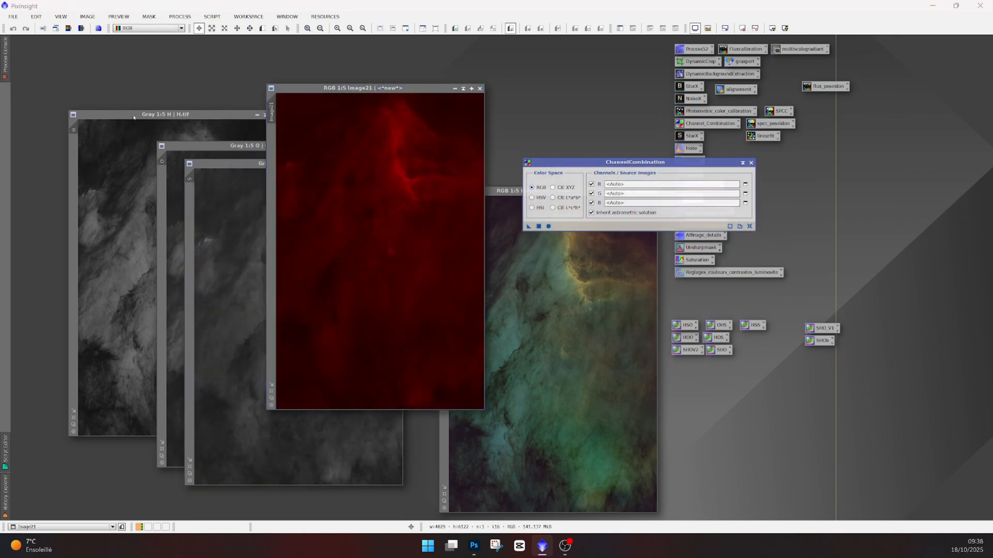
left_click_drag(75, 132, 622, 194)
left_click(548, 226)
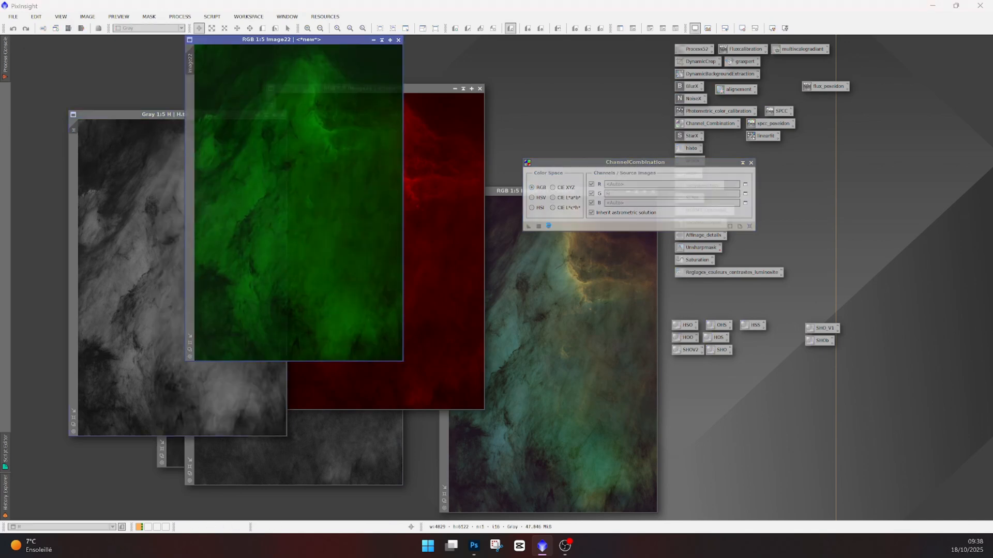
- Create a blue-only image from the O image with the green channel disabled
left_click_drag(310, 39, 392, 100)
left_click(257, 115)
left_click_drag(191, 146, 621, 203)
left_click(591, 194)
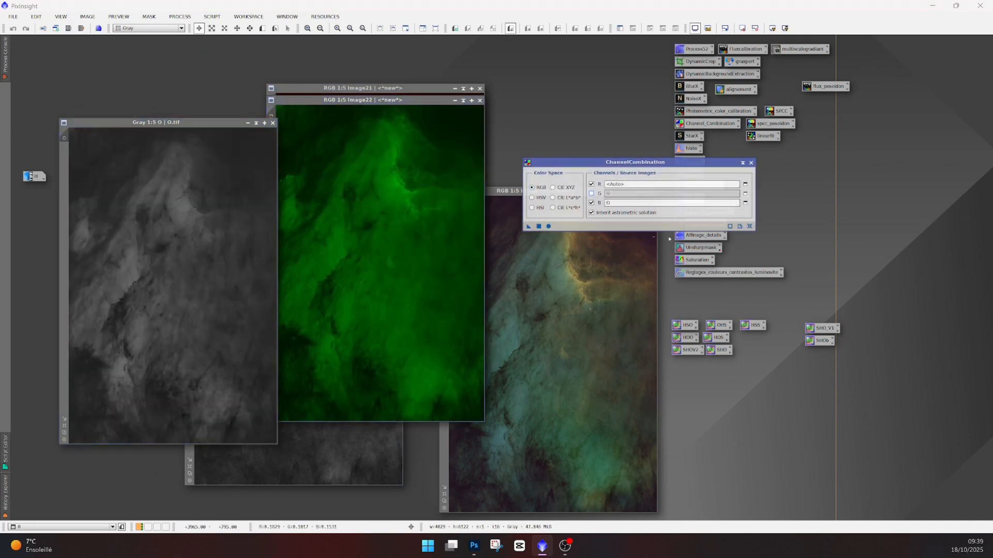
left_click_drag(274, 48, 146, 69)
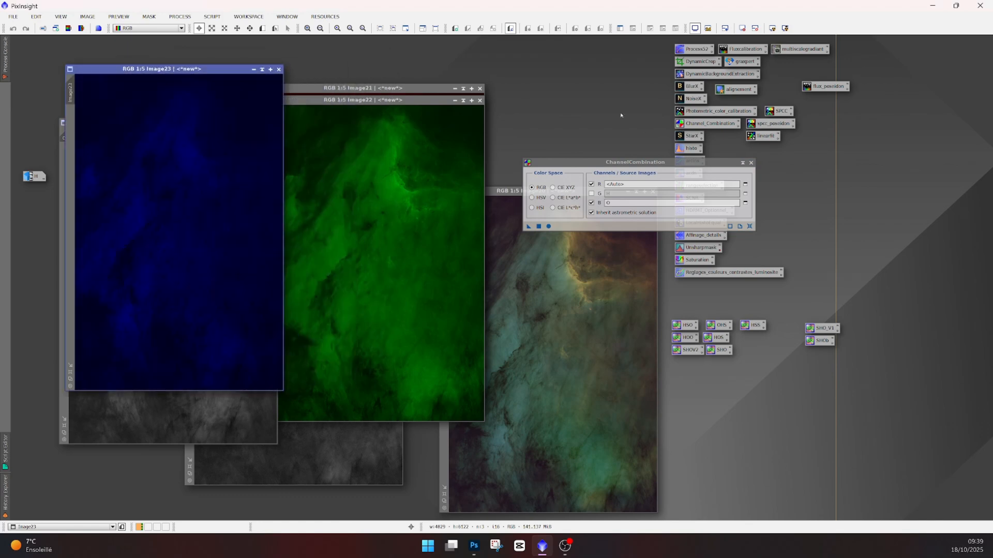
- Arrange the blue, red and green images side by side and move the ChannelCombination dialog out of the way
left_click_drag(627, 163, 798, 159)
left_click_drag(377, 102, 610, 83)
left_click_drag(363, 88, 375, 69)
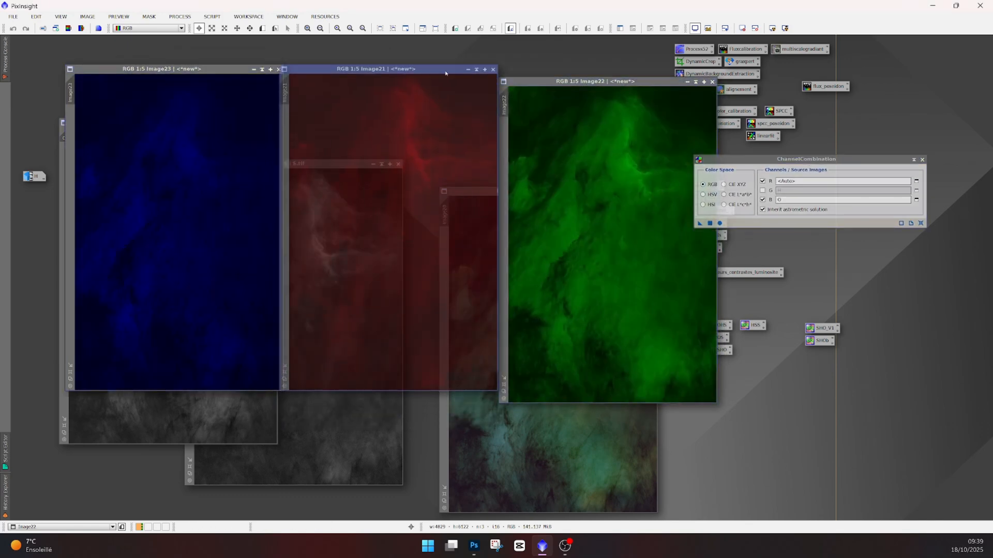
left_click_drag(520, 83, 520, 71)
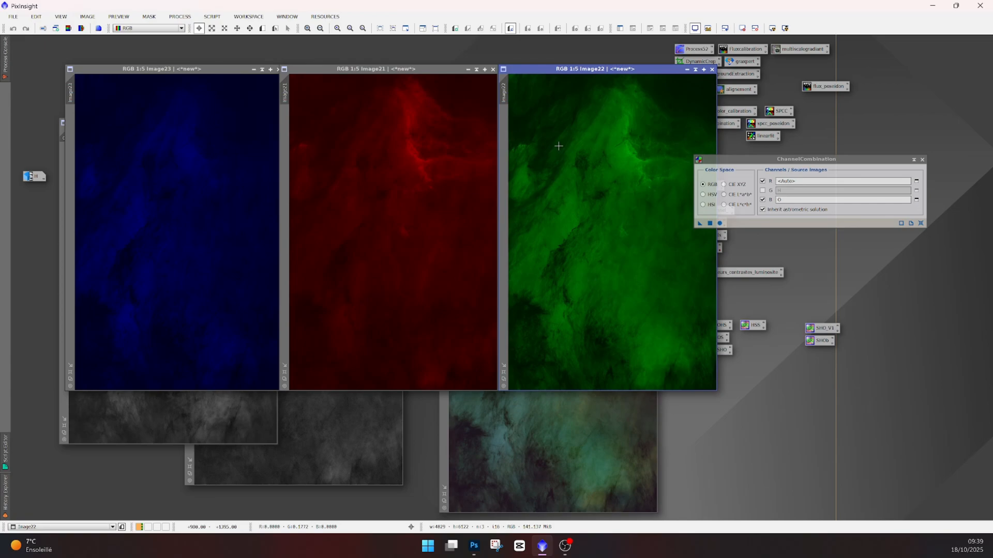
- Switch to Photoshop and start the Load Files into Stack script
key("alt+Tab")
left_click(27, 7)
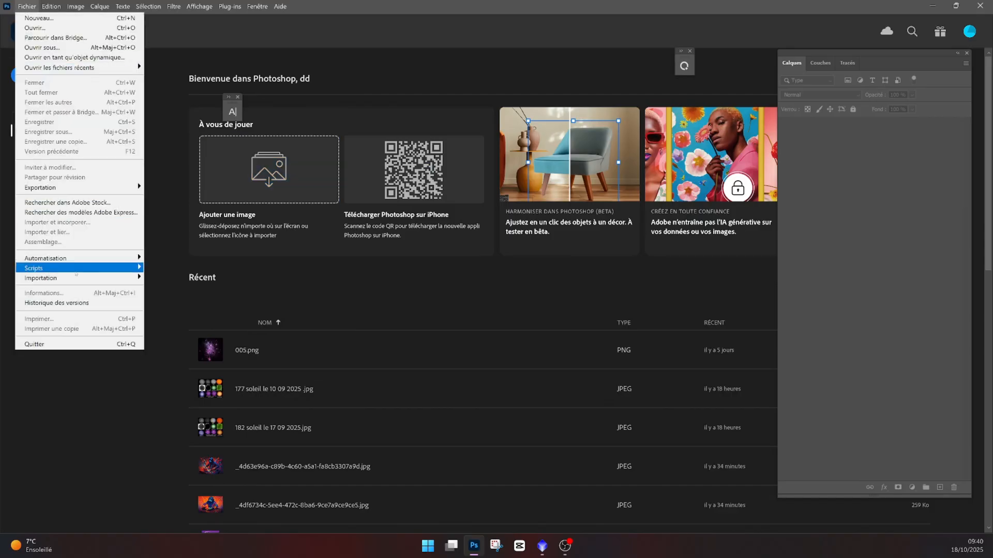
mouse_move(80, 271)
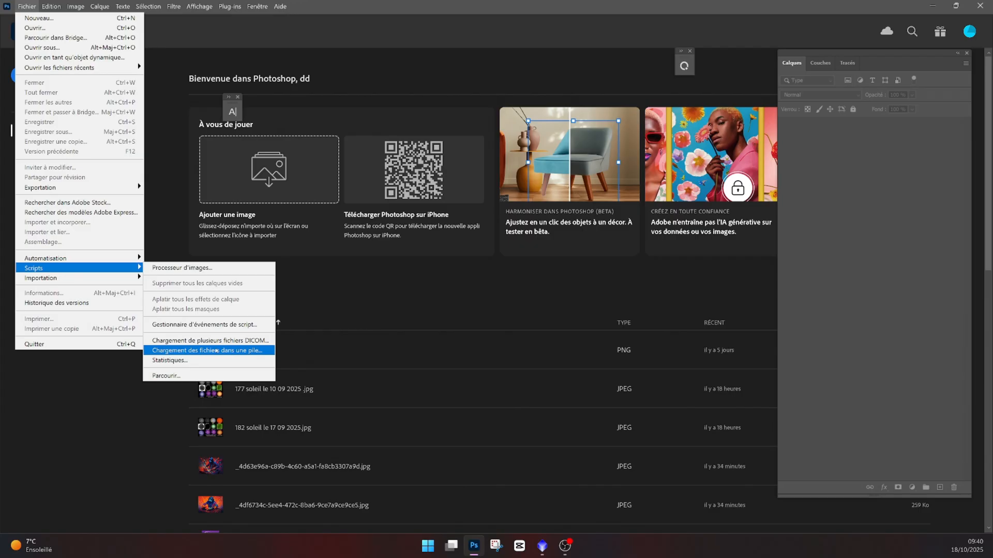
left_click(363, 406)
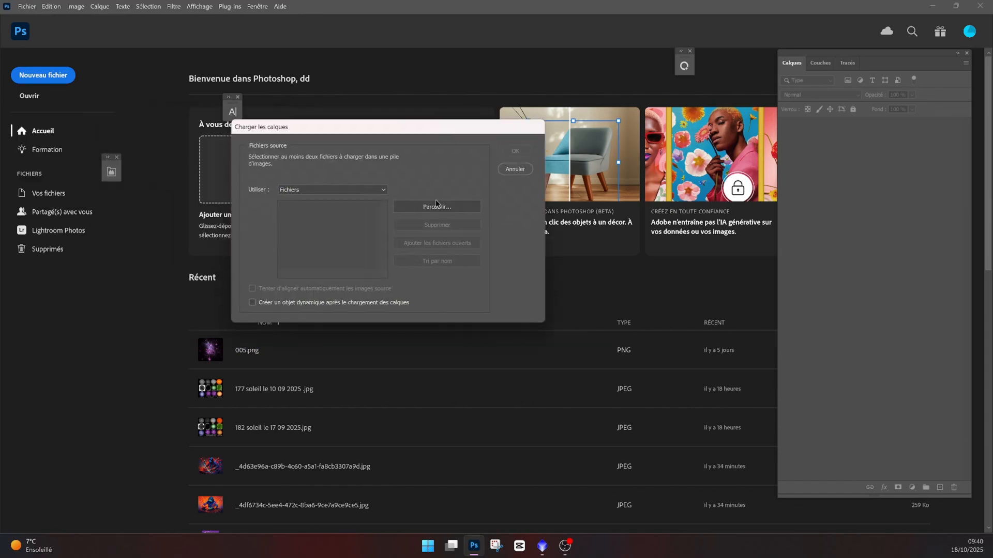
- Load H.tif, O.tif, S.tif and stars3.tif from the traitement folder as a layer stack and hide the stars3 layer
left_click(437, 208)
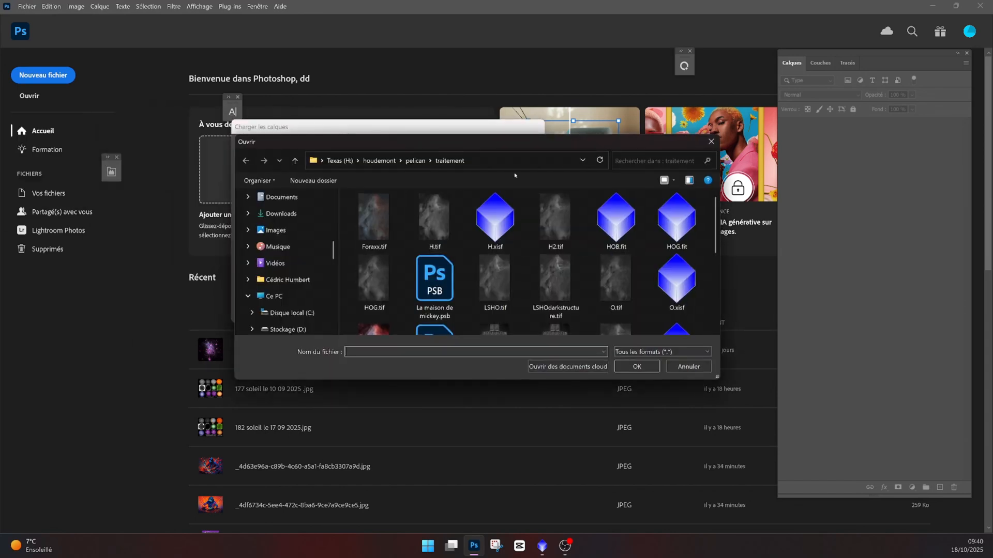
scroll(489, 231, "up", 3)
left_click(435, 220)
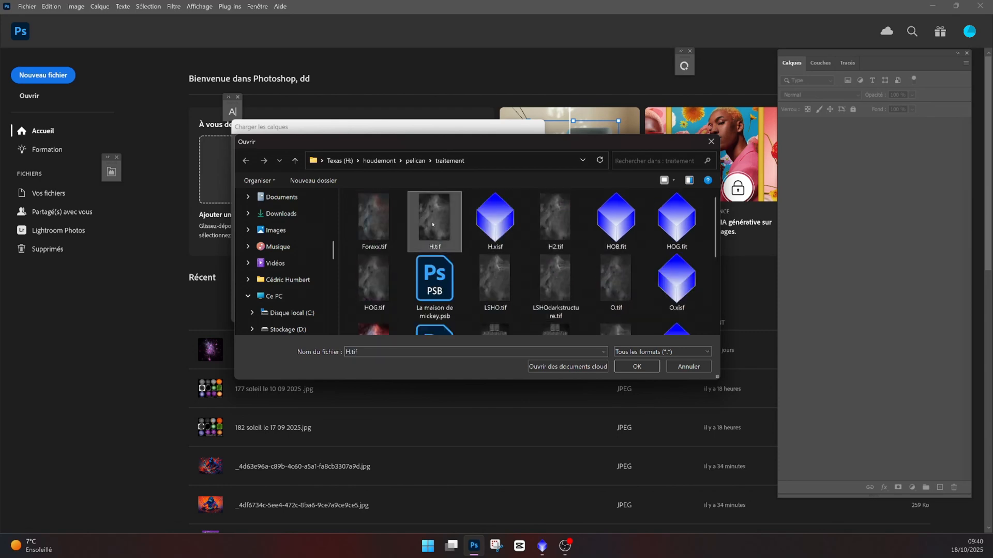
left_click(613, 288, "ctrl")
scroll(615, 285, "down", 2)
left_click(615, 286, "ctrl")
scroll(618, 295, "down", 1)
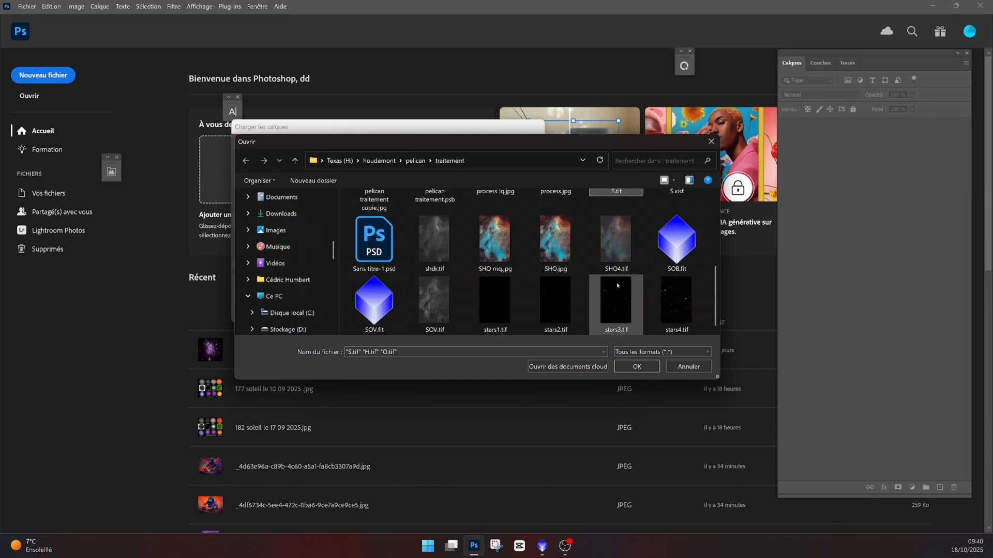
left_click(618, 305, "ctrl")
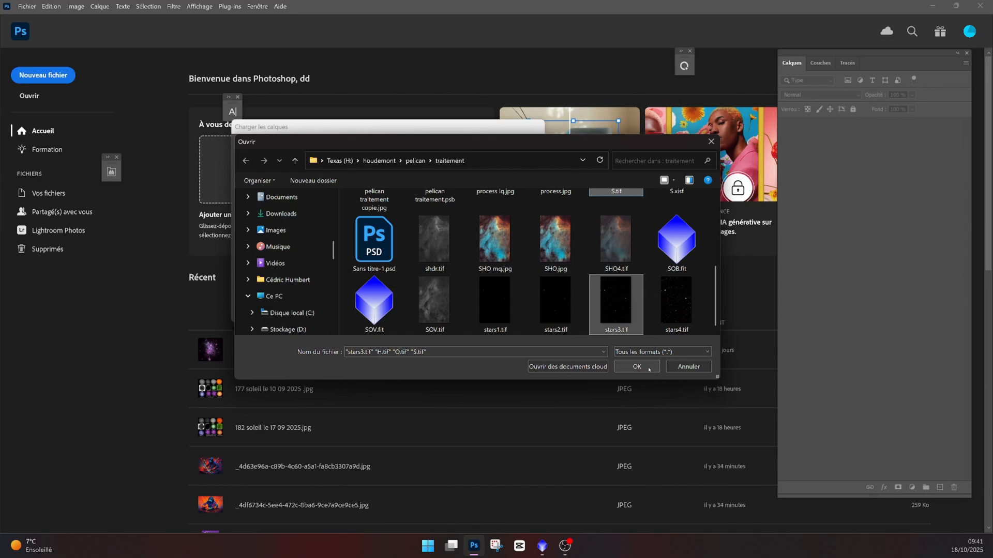
left_click(637, 366)
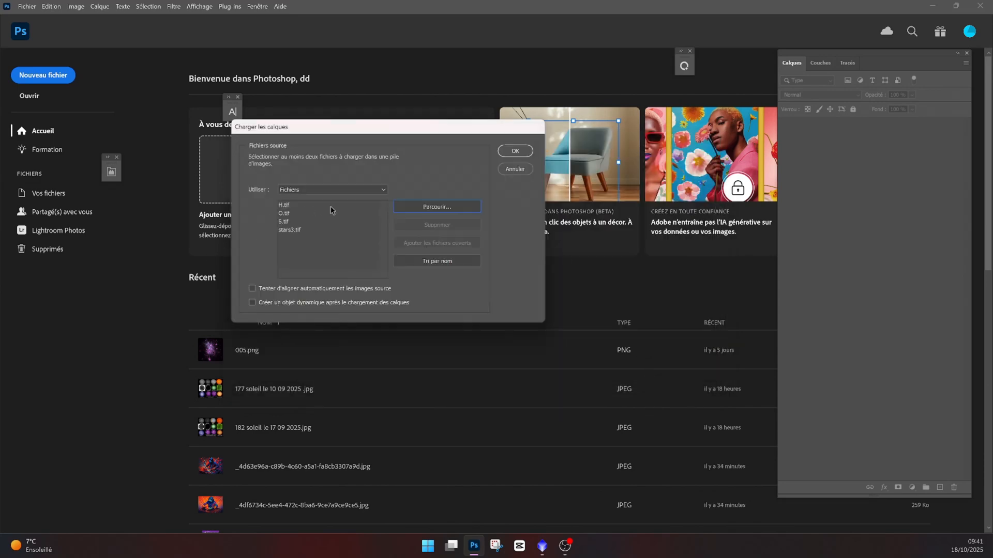
left_click(515, 154)
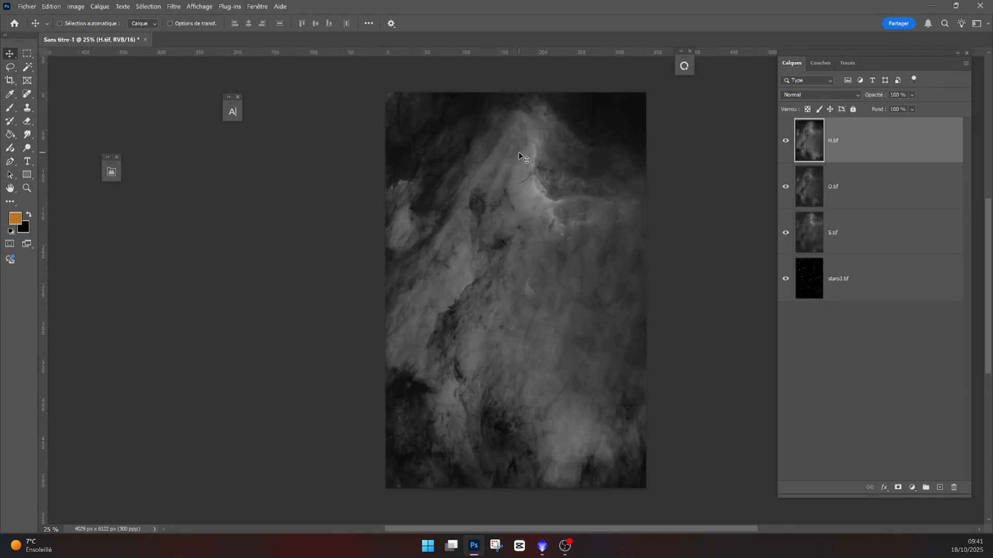
left_click(817, 276)
- Open H.tif as a separate document through Camera Raw, discarding its embedded colour profile
left_click(27, 6)
left_click(31, 25)
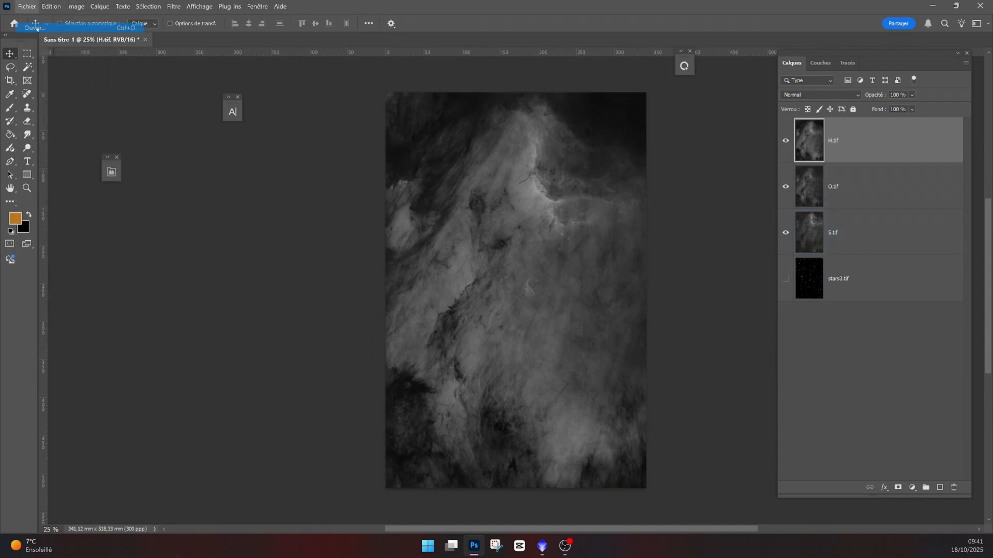
double_click(210, 85)
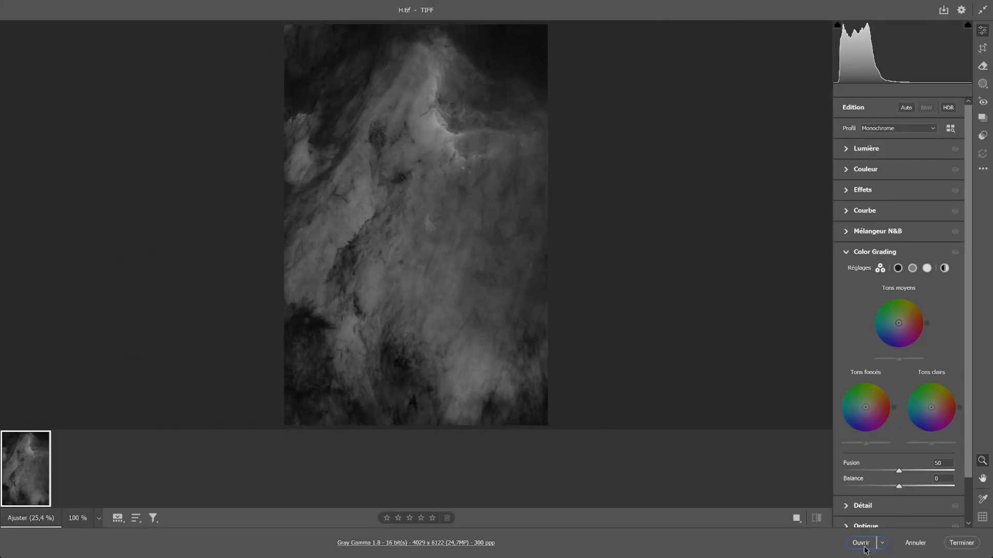
left_click(860, 543)
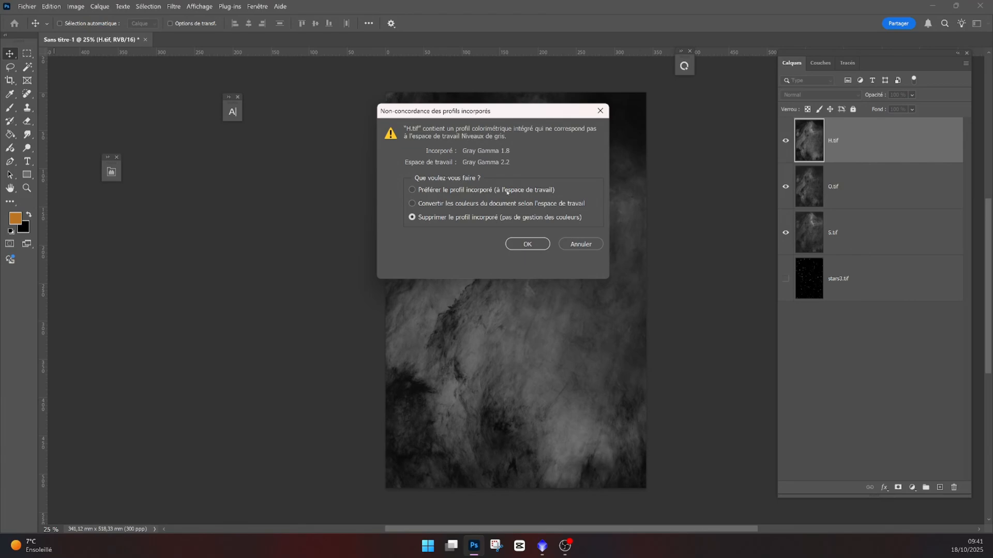
left_click(529, 243)
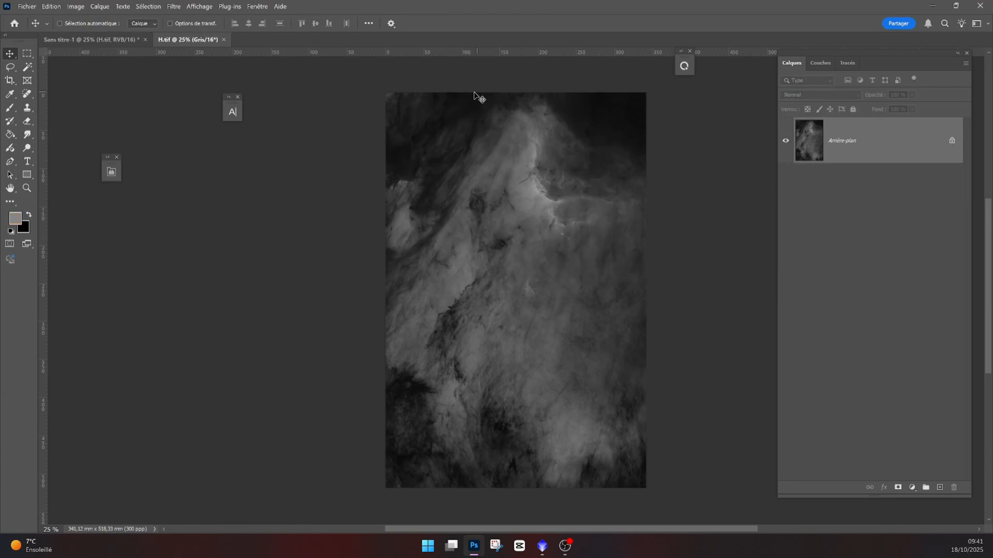
- Convert the H.tif document to RGB colour mode
left_click(76, 6)
mouse_move(82, 19)
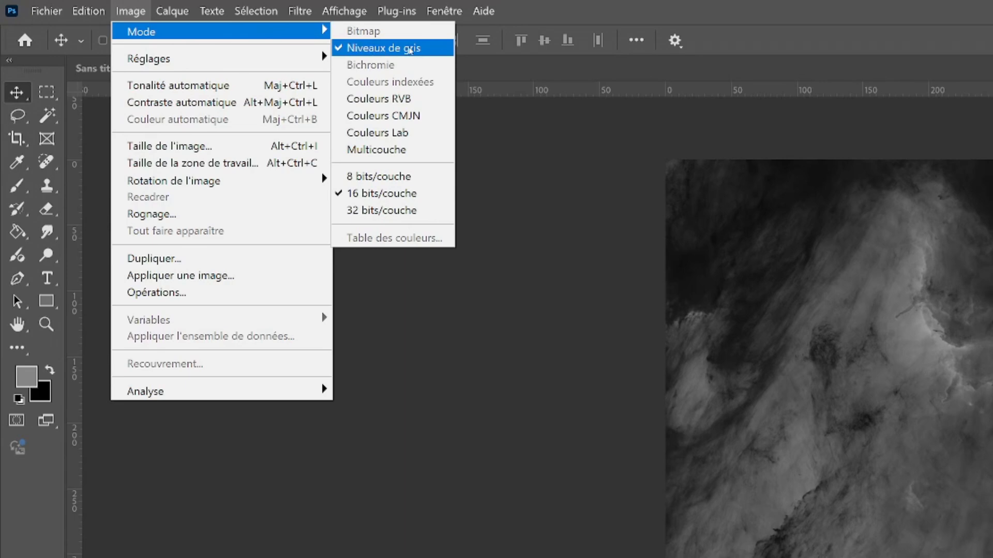
left_click(414, 98)
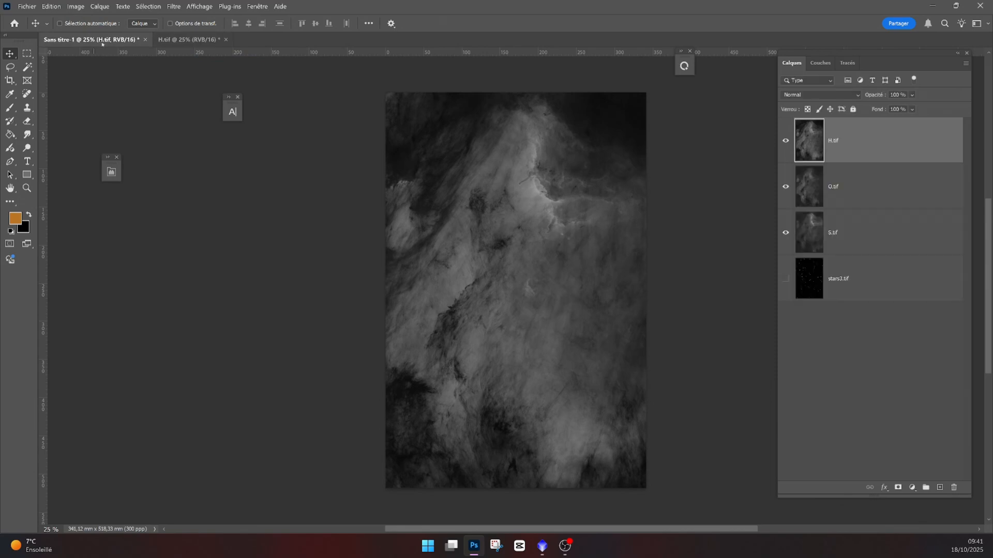
left_click(22, 7)
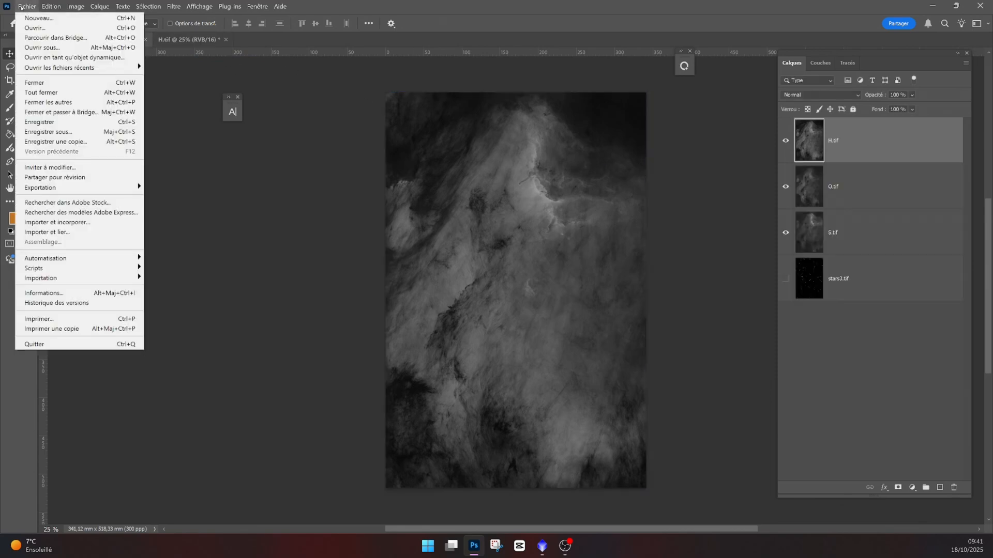
mouse_move(76, 6)
mouse_move(156, 18)
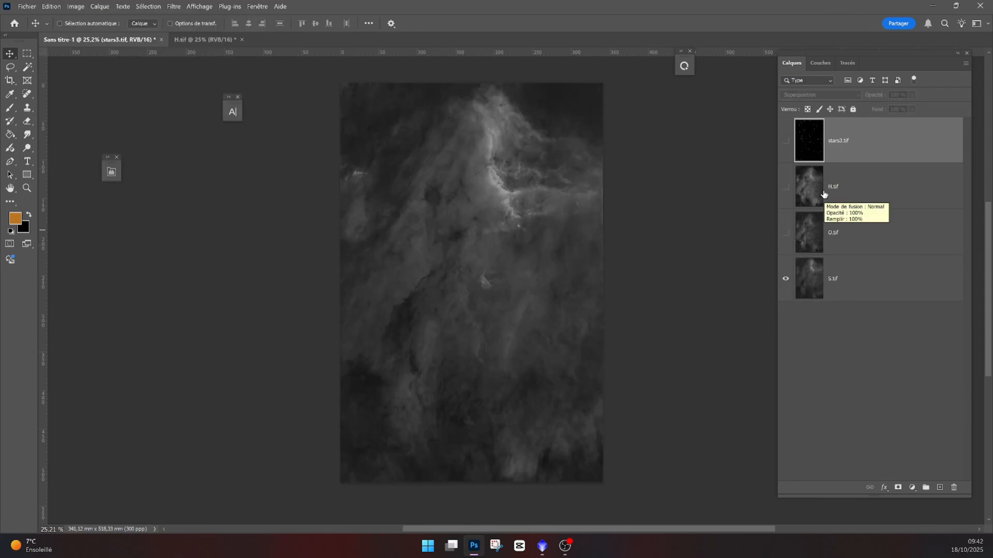
- Open the layer style blending options of the S.tif layer
left_click(813, 284)
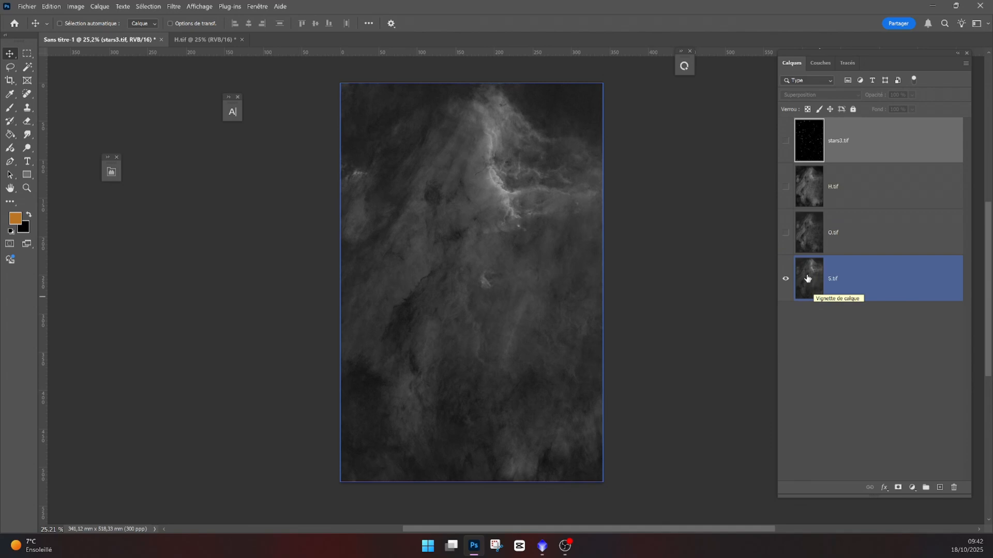
double_click(808, 279)
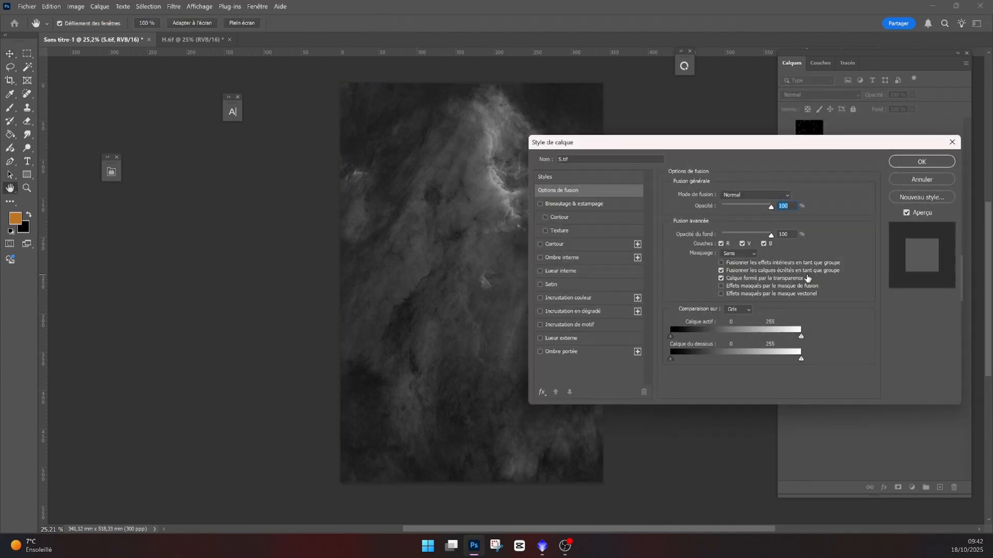
- Restrict the S.tif layer's blending channels to red only
left_click_drag(767, 147, 597, 147)
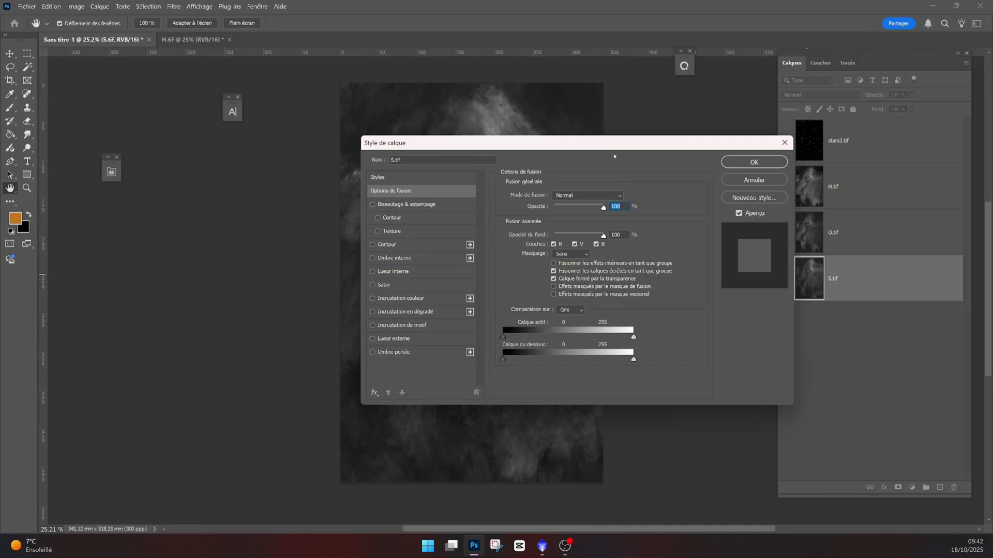
left_click_drag(616, 147, 532, 141)
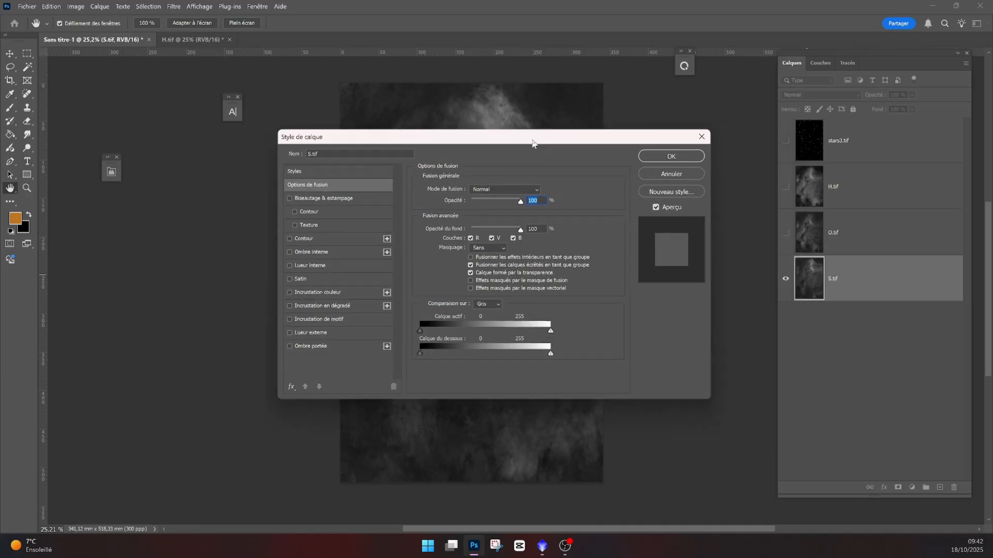
left_click(492, 239)
left_click(513, 239)
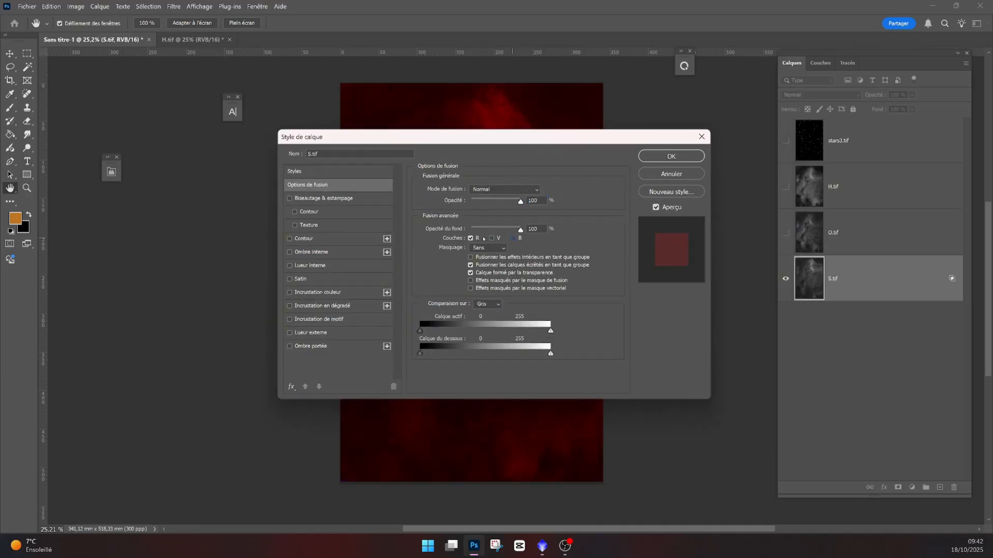
left_click(671, 156)
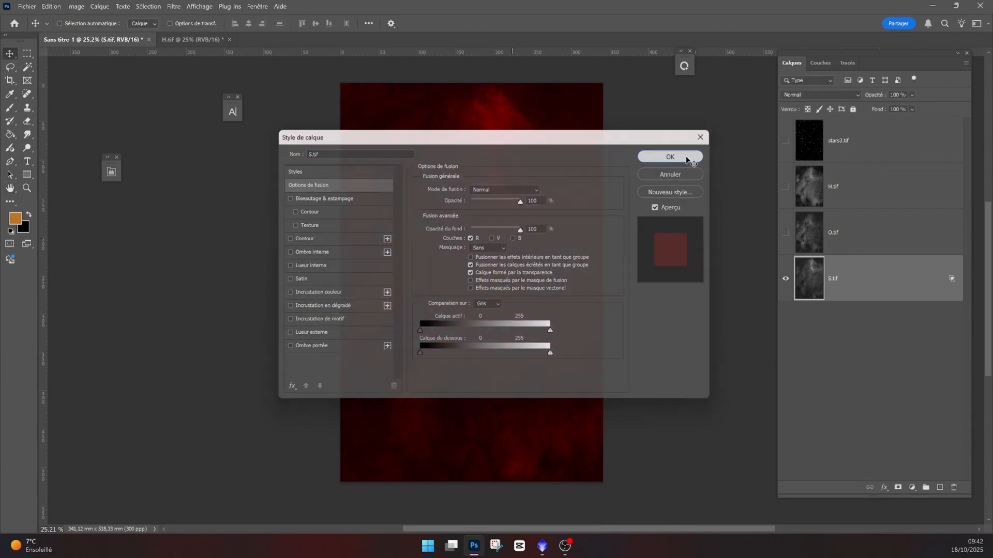
key("v")
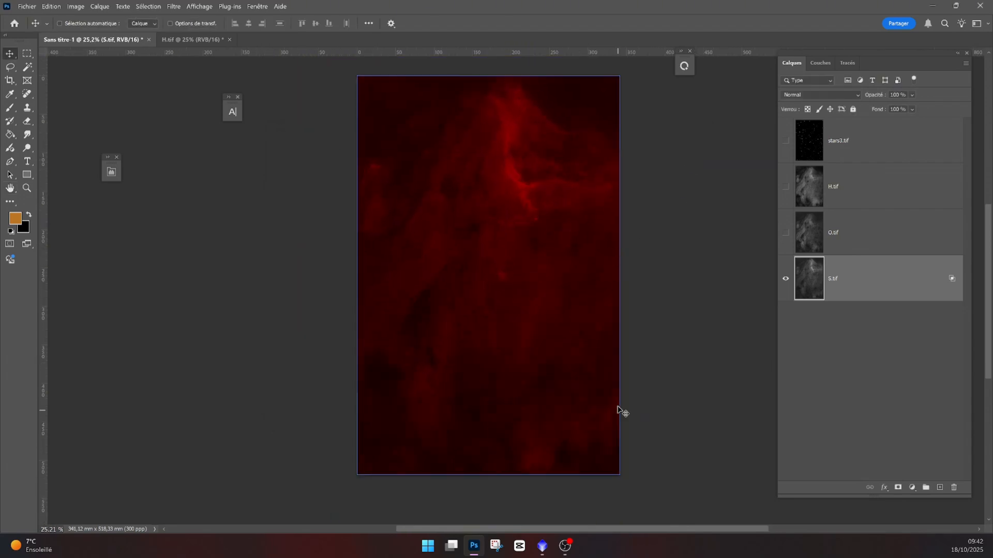
left_click(542, 546)
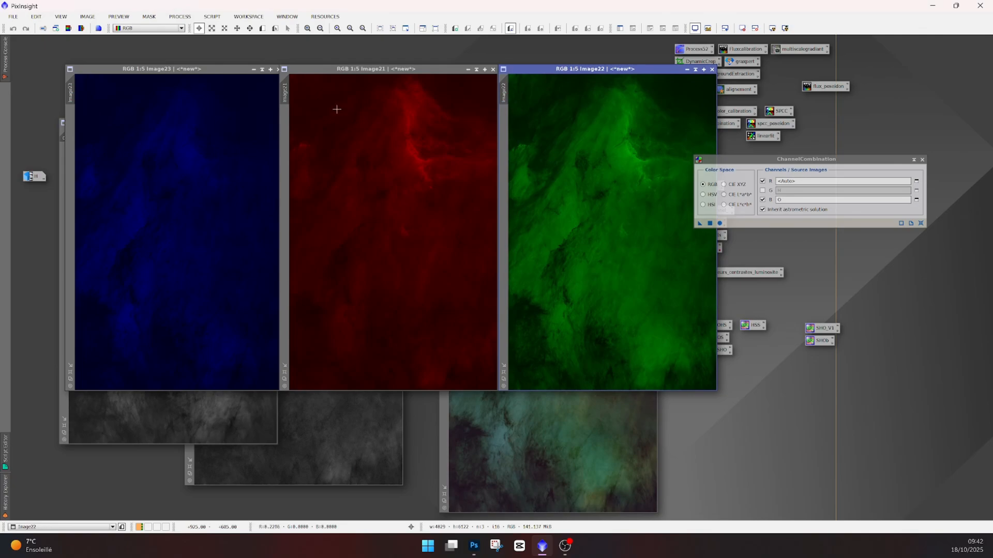
key("super+shift+s")
left_click_drag(289, 73, 496, 387)
left_click(473, 545)
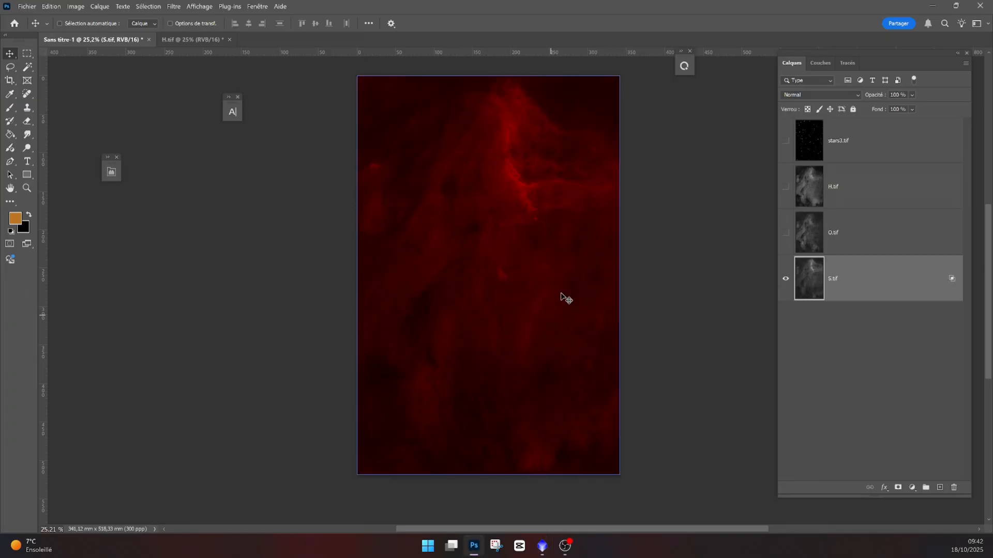
key("ctrl+v")
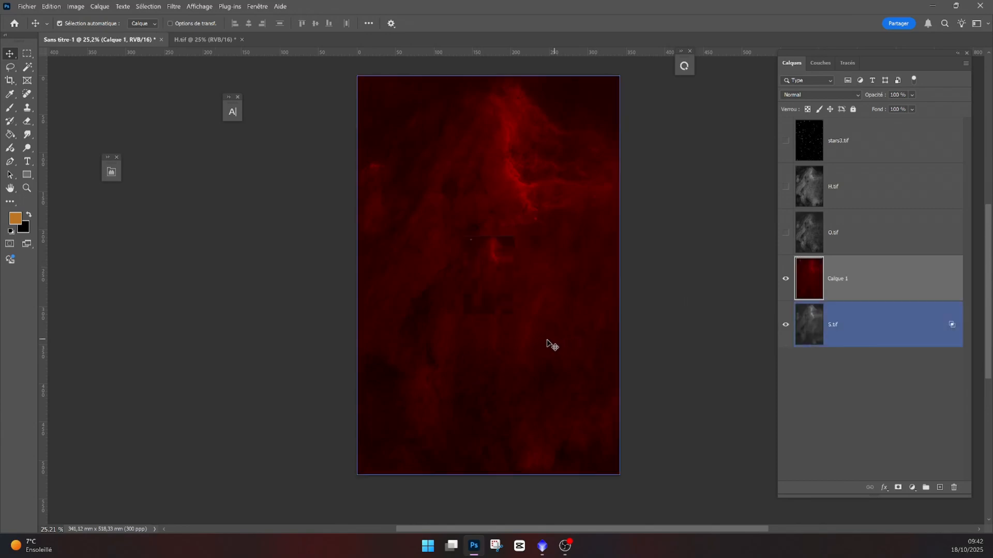
key("ctrl+t")
left_click_drag(485, 313, 510, 412)
left_click_drag(525, 341, 461, 200)
key("Escape")
key("Delete")
- Hide the S.tif layer, show O.tif, and restrict the O.tif layer's blending channels to blue only
left_click(785, 279)
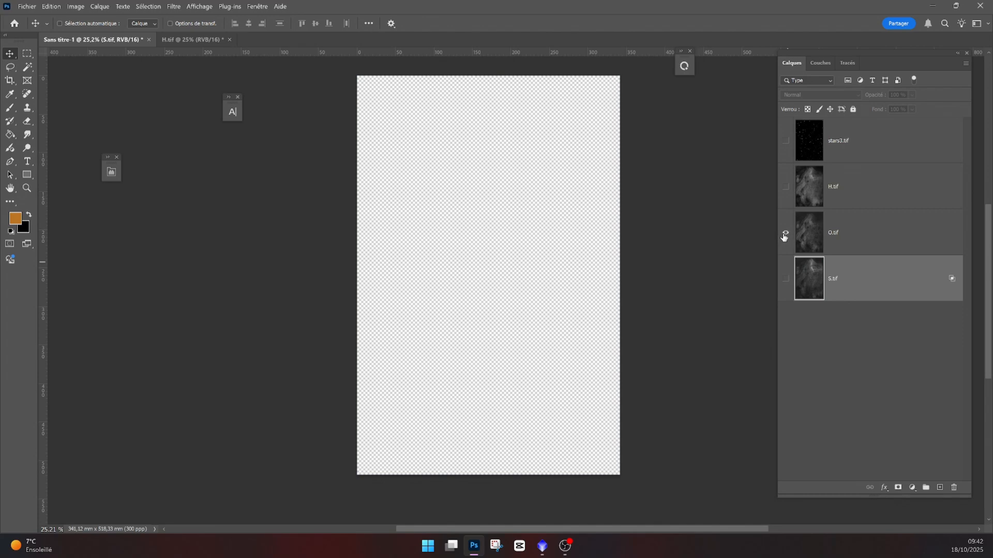
left_click(785, 232)
left_click(809, 235)
double_click(811, 239)
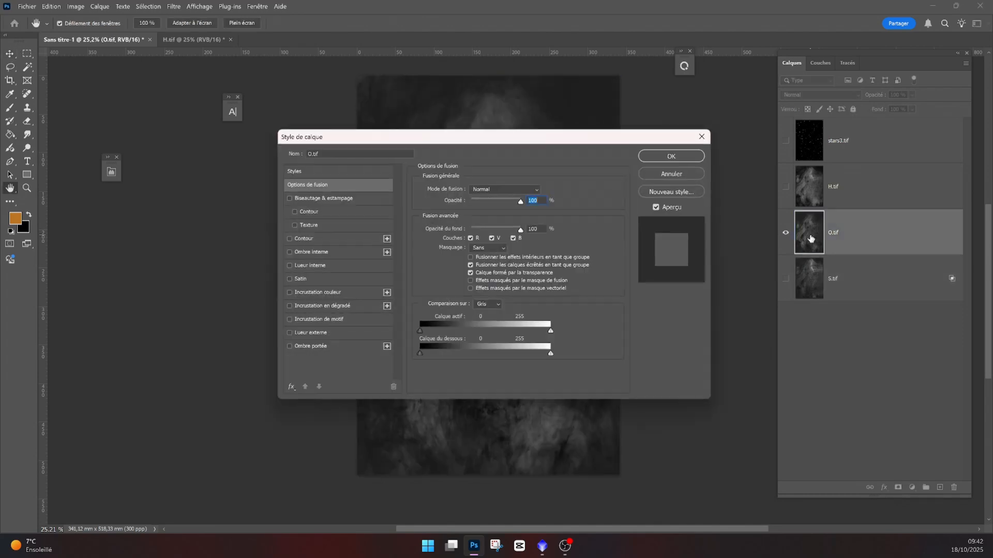
left_click(491, 239)
left_click(471, 238)
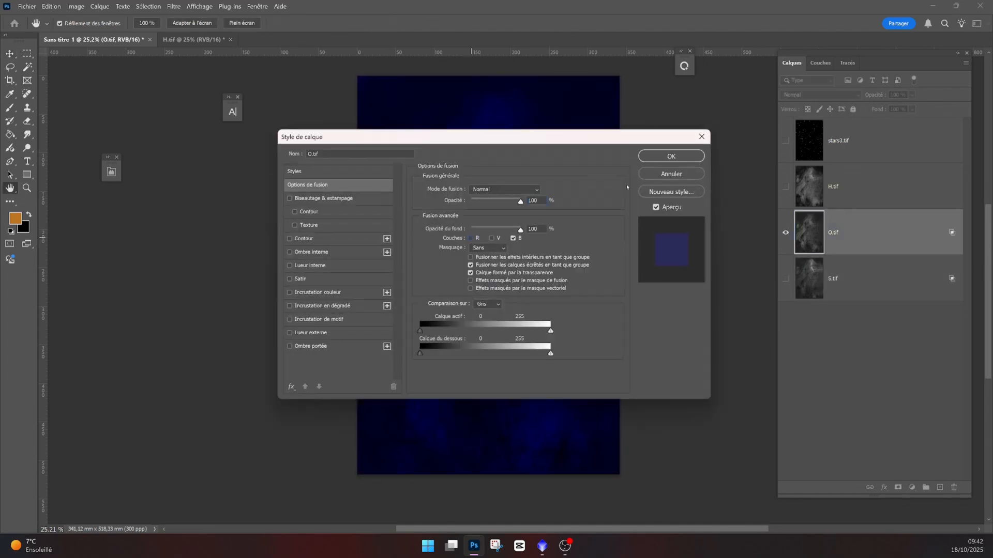
left_click(671, 156)
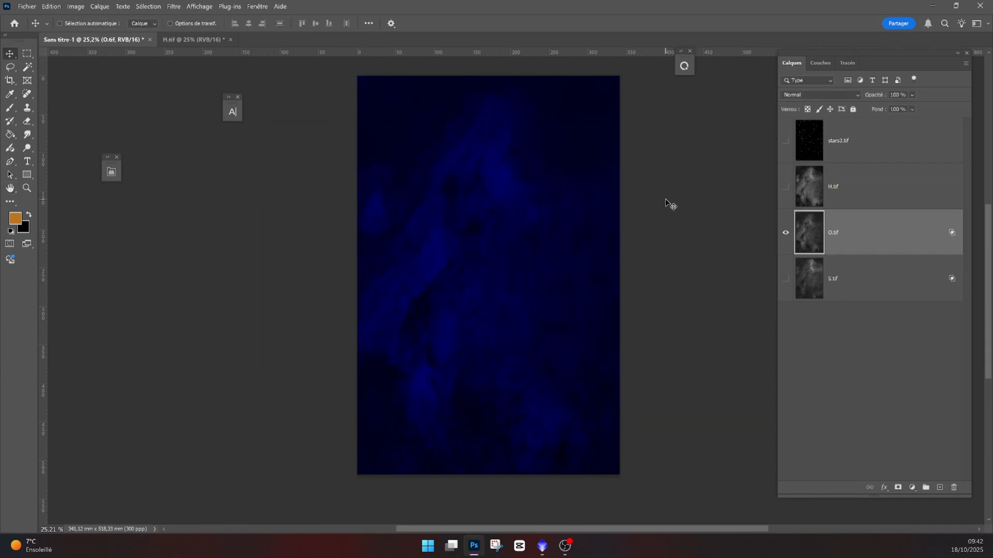
- Restrict the H.tif layer's blending channels to green only and show the O.tif and S.tif layers with it
left_click(542, 546)
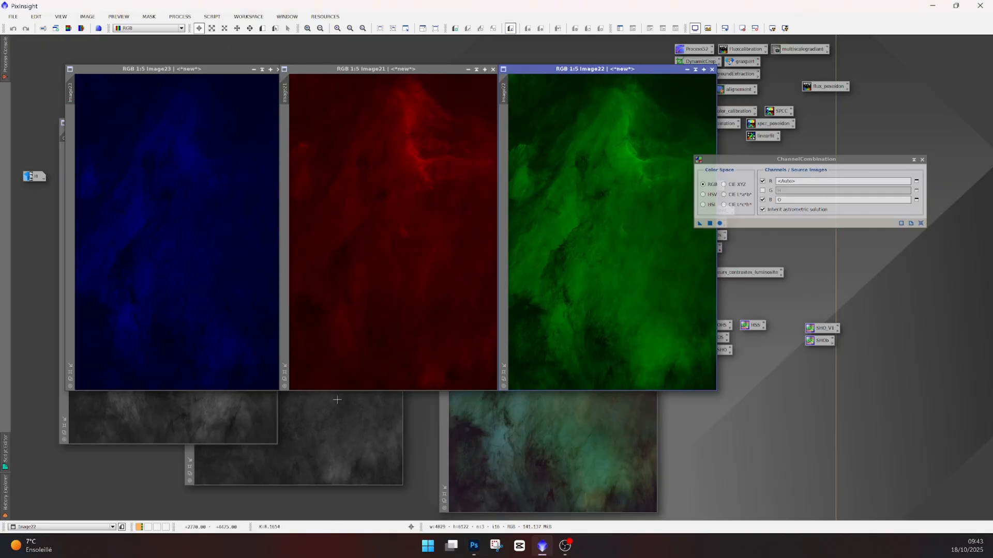
left_click(473, 545)
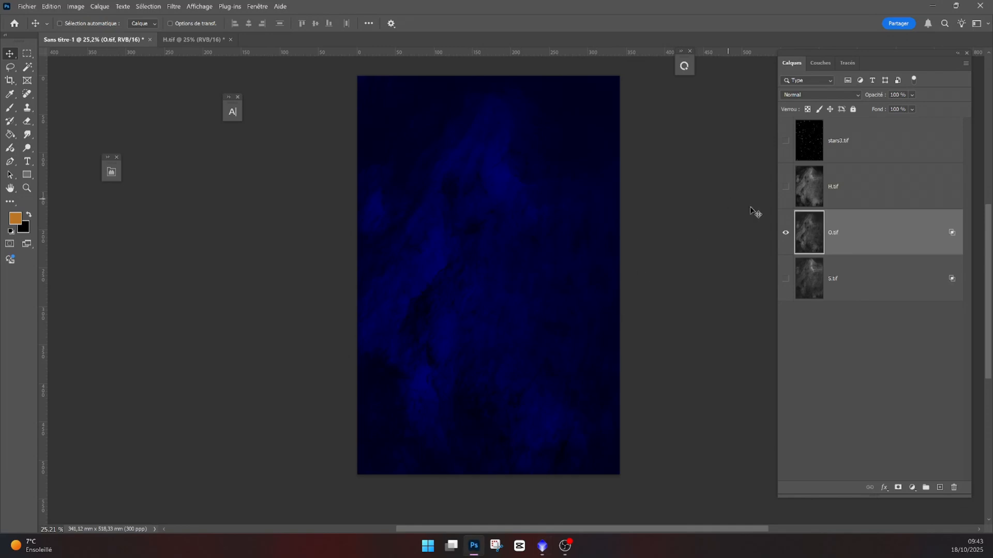
left_click(786, 232)
left_click(785, 186)
left_click(812, 194)
double_click(812, 193)
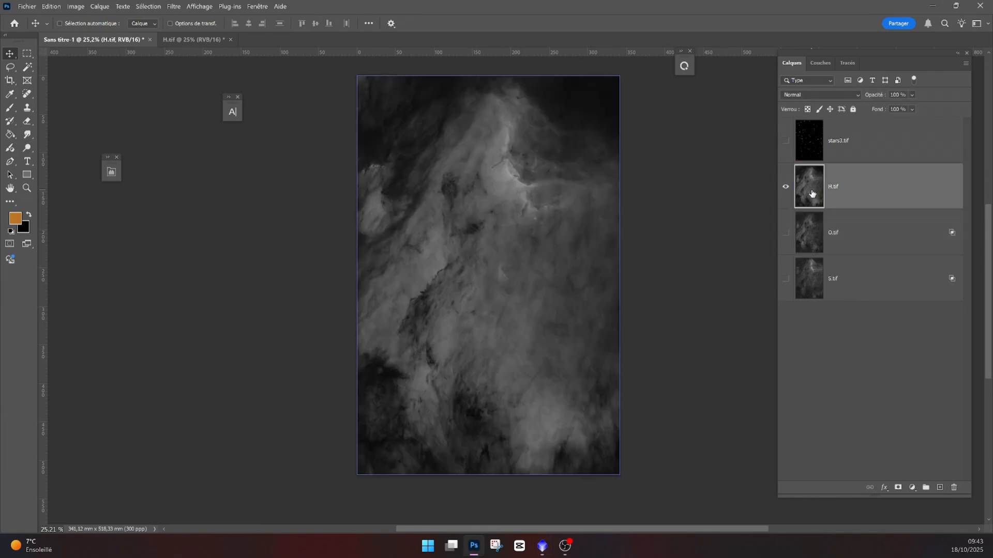
left_click(514, 239)
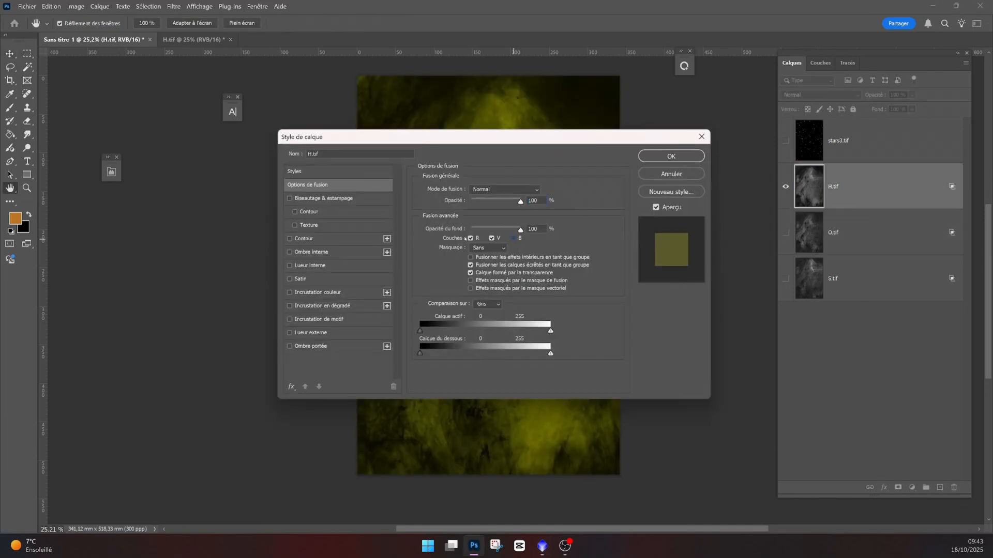
left_click(470, 238)
left_click(659, 157)
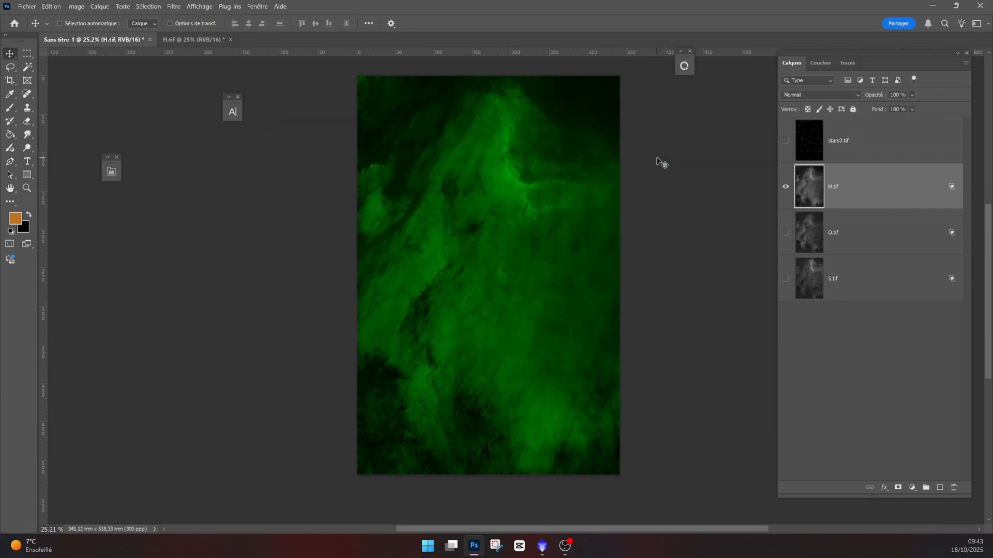
left_click(785, 232)
left_click(786, 279)
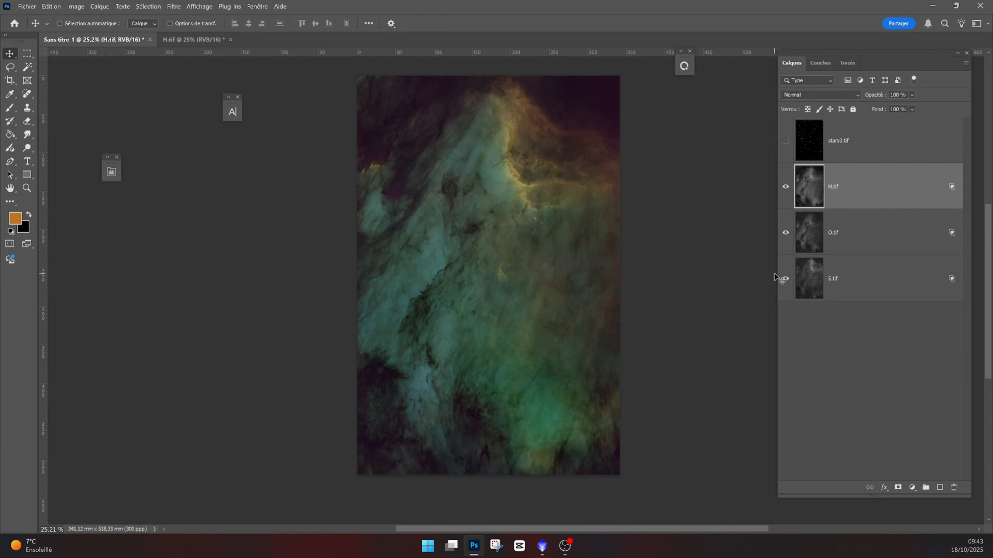
- Switch to PixInsight and apply ChannelCombination with H as red and O as both green and blue
key("alt+Tab")
left_click_drag(639, 239, 325, 260)
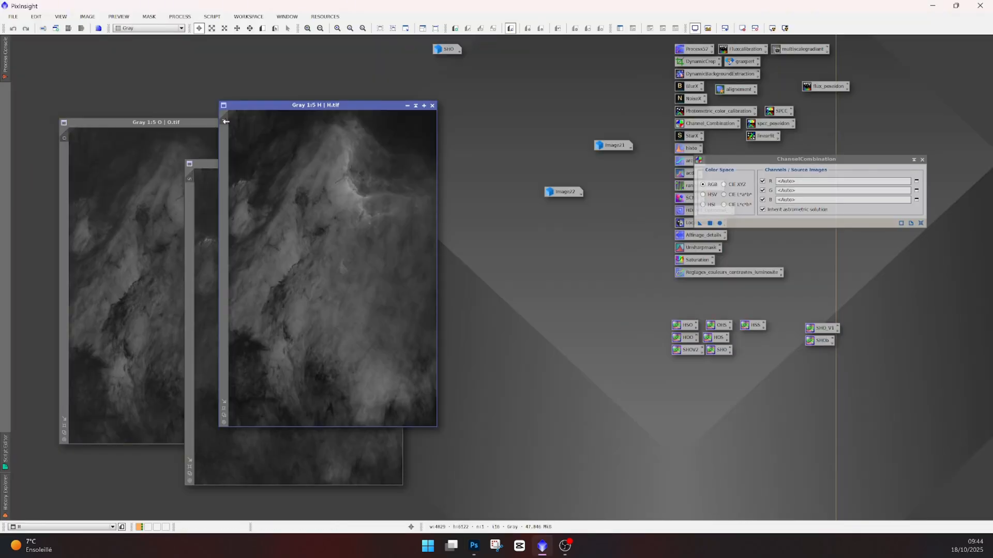
left_click(408, 106)
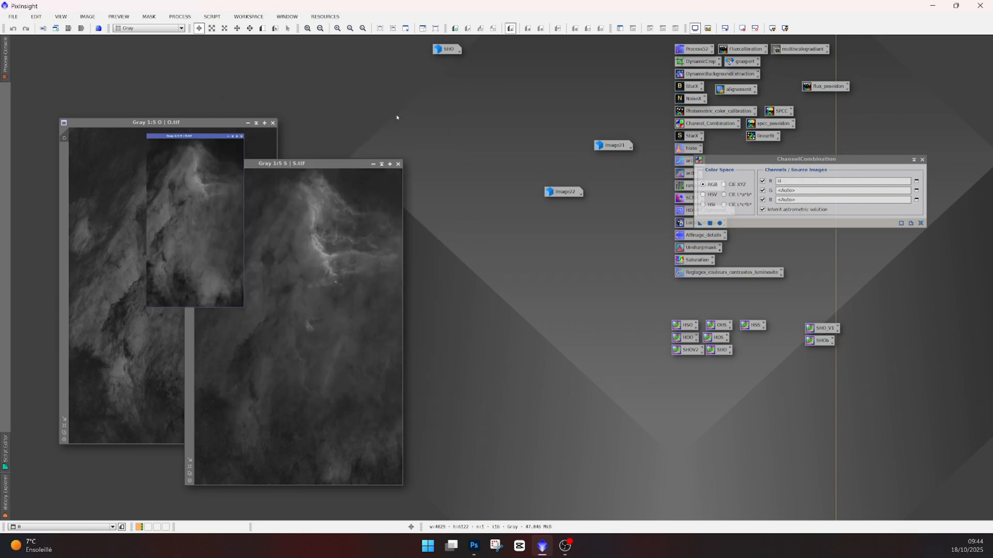
left_click_drag(64, 138, 824, 192)
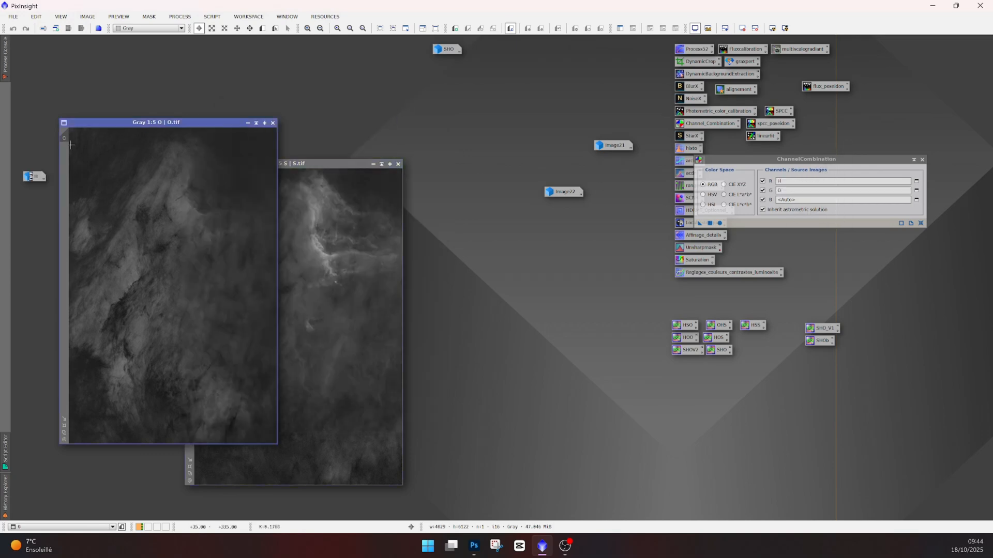
left_click_drag(65, 138, 823, 201)
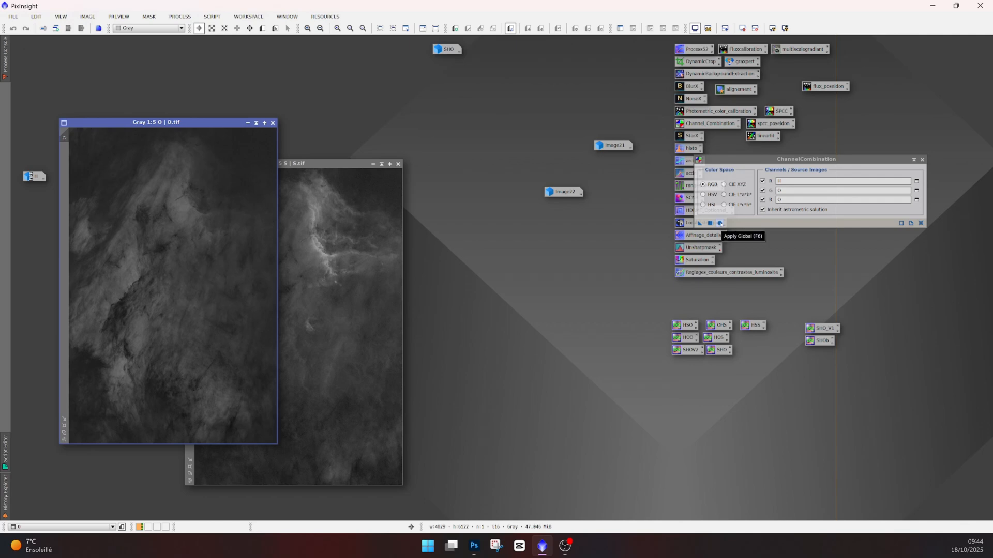
left_click(720, 222)
- Back in Photoshop, set the H.tif layer's blending channels to red only
left_click_drag(319, 52, 343, 93)
left_click(474, 545)
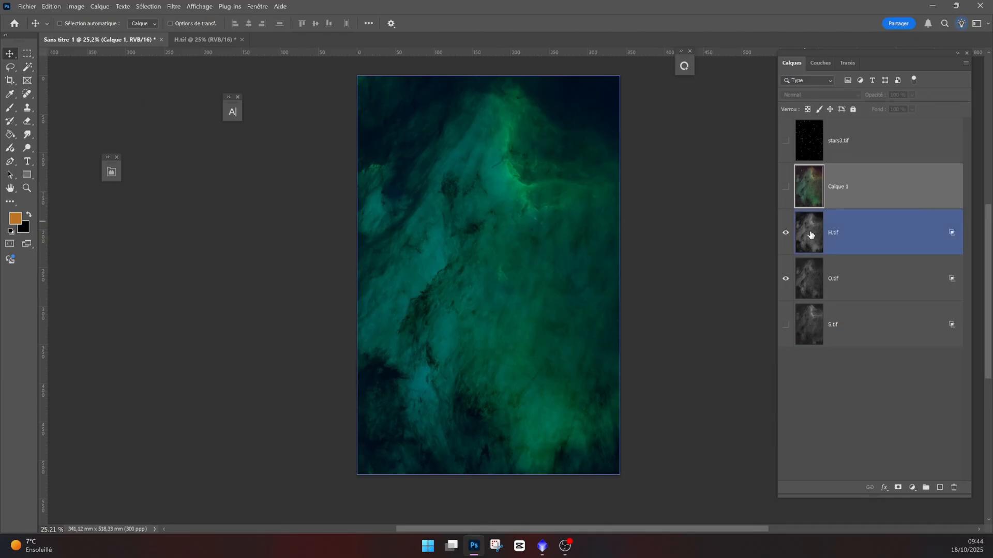
double_click(810, 235)
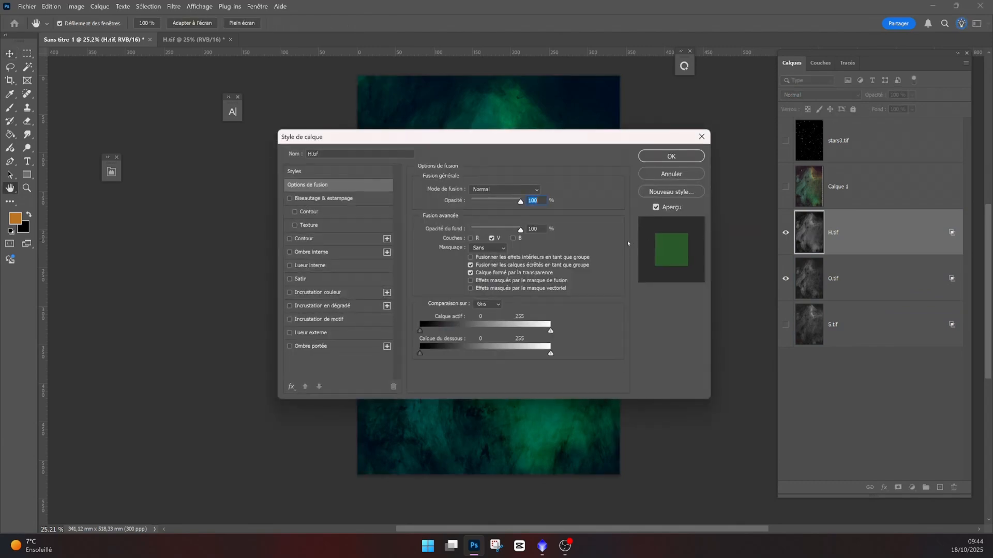
left_click(471, 238)
left_click(498, 239)
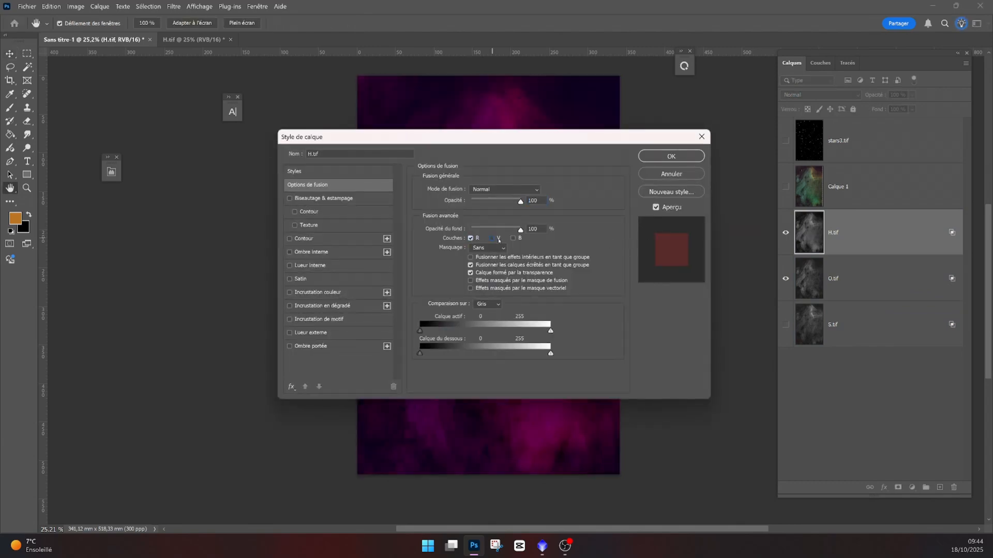
left_click(688, 158)
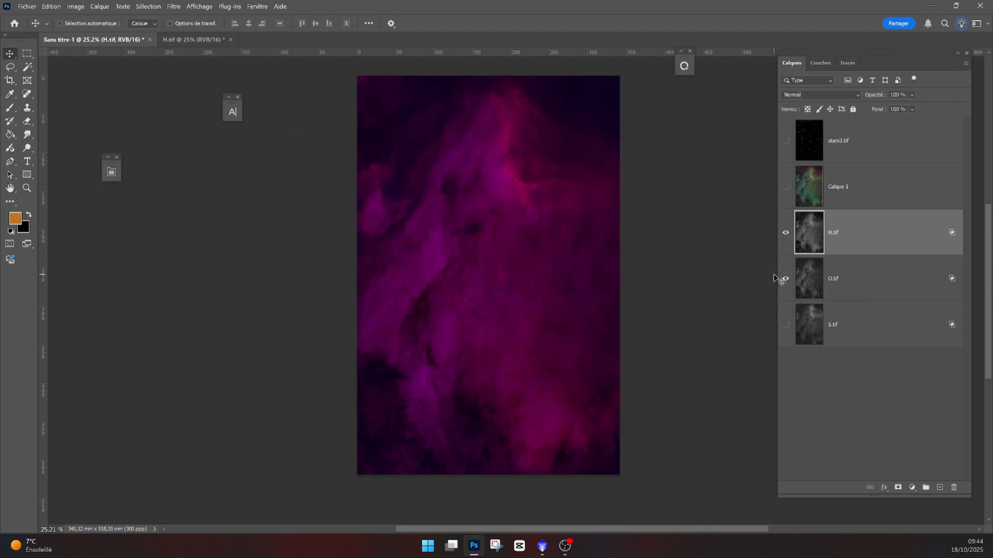
- Duplicate the O.tif layer
left_click(785, 279)
left_click(785, 278)
left_click(809, 284)
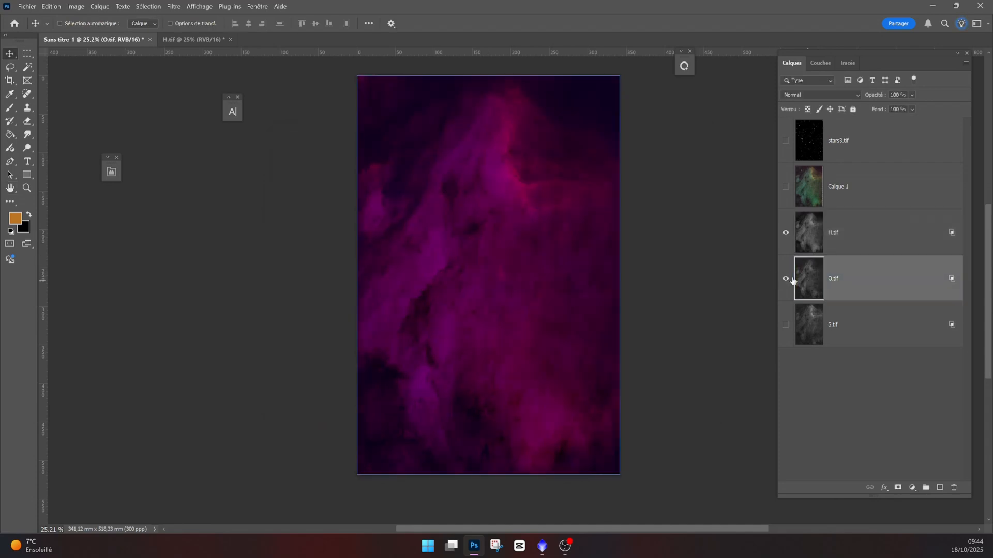
double_click(794, 280)
left_click(671, 156)
key("ctrl+j")
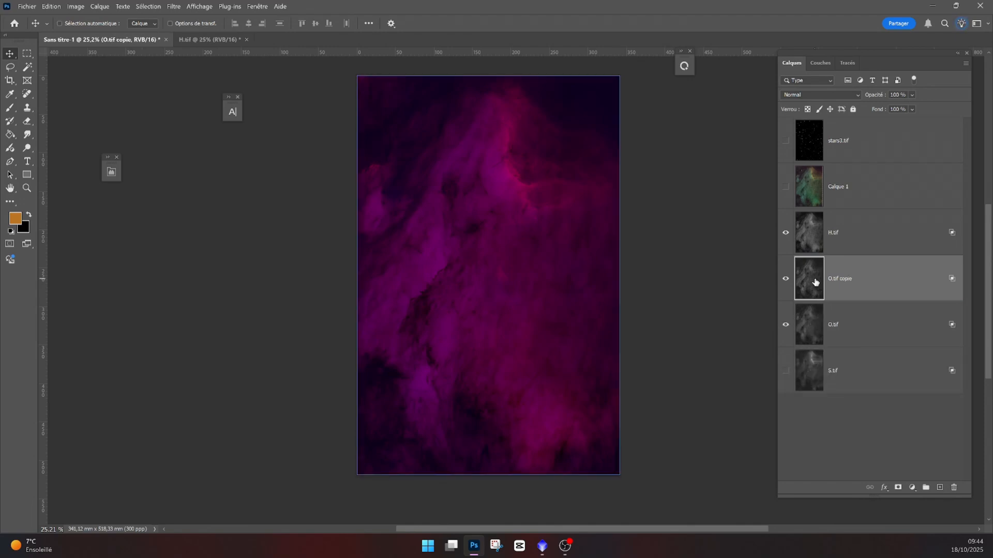
- Set the O.tif copy layer's blending channels to green only, then select the H.tif layer
double_click(812, 281)
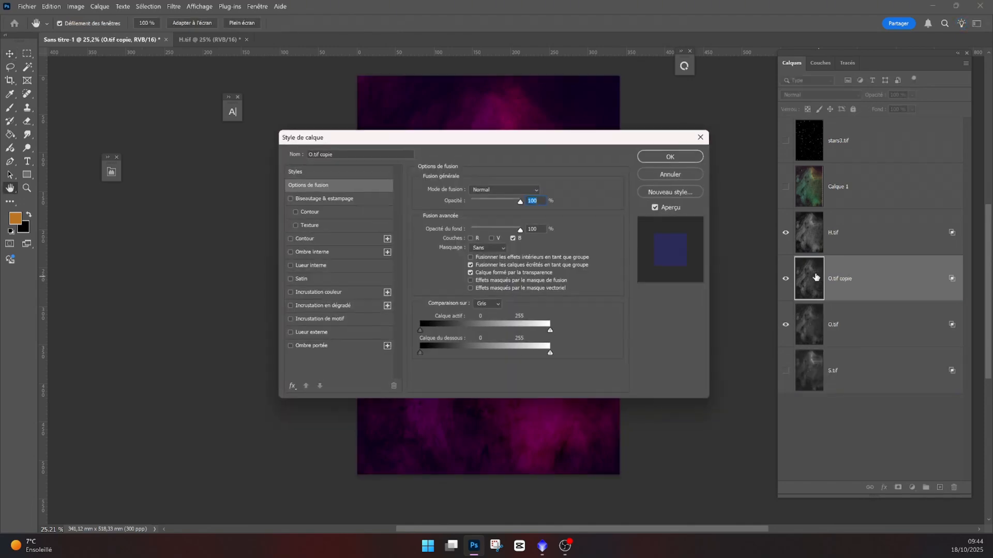
left_click(492, 238)
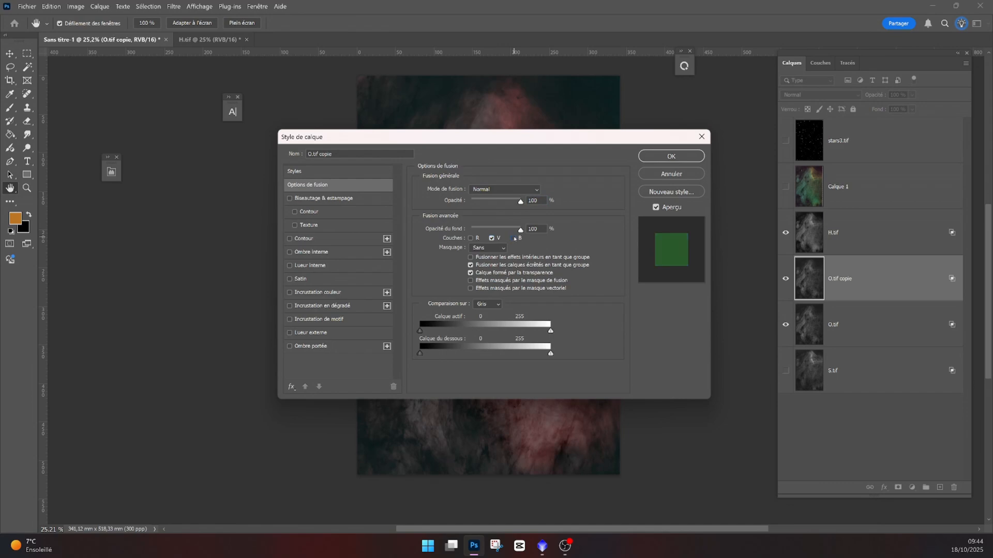
left_click(671, 157)
key("v")
key("alt+bracketright")
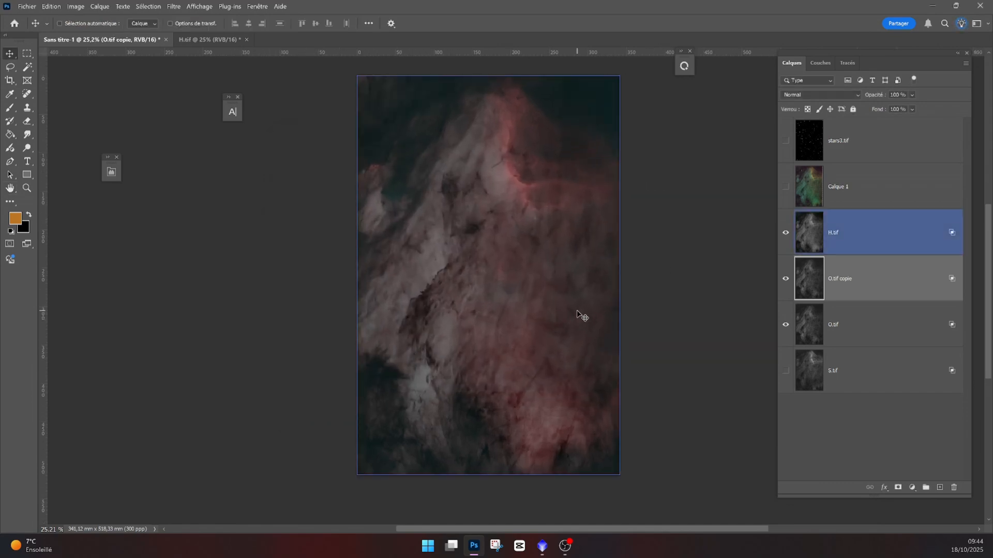
- Switch to PixInsight and apply the OHS PixelMath process icon to the combined image
mouse_move(547, 554)
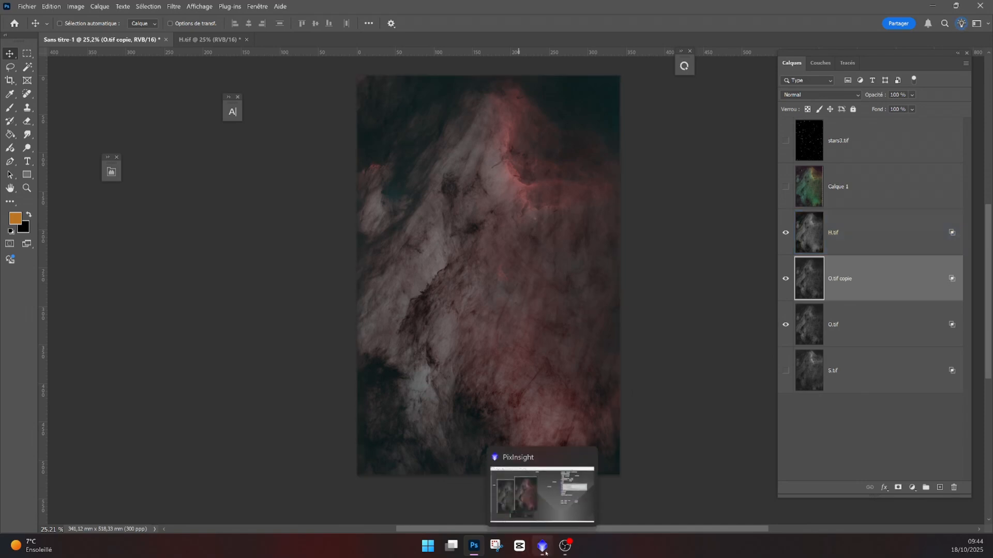
left_click(543, 547)
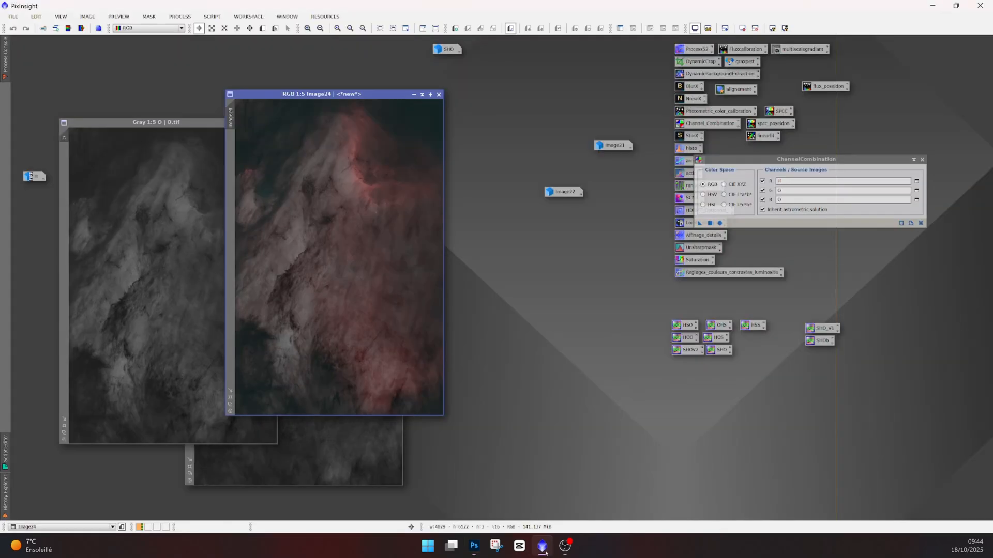
double_click(721, 325)
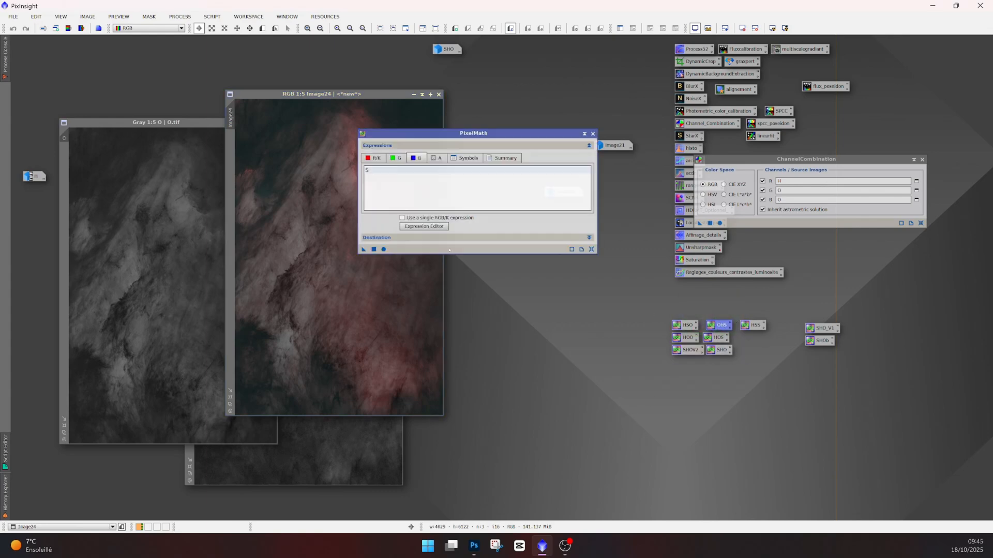
left_click(396, 158)
left_click(415, 160)
left_click_drag(364, 249, 372, 259)
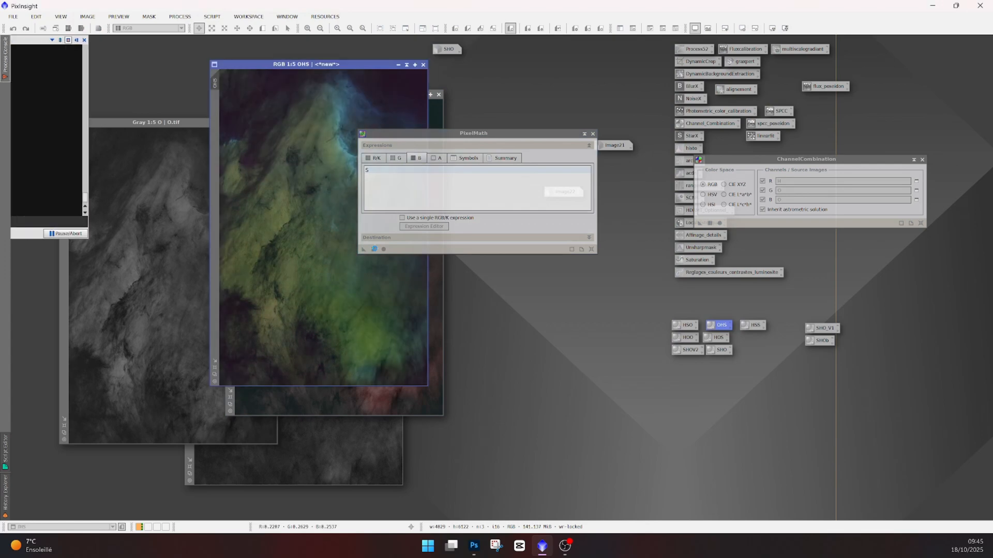
- Back in Photoshop, hide the O.tif copie layer and set the O.tif layer's blending channels to red only
left_click_drag(432, 138, 582, 111)
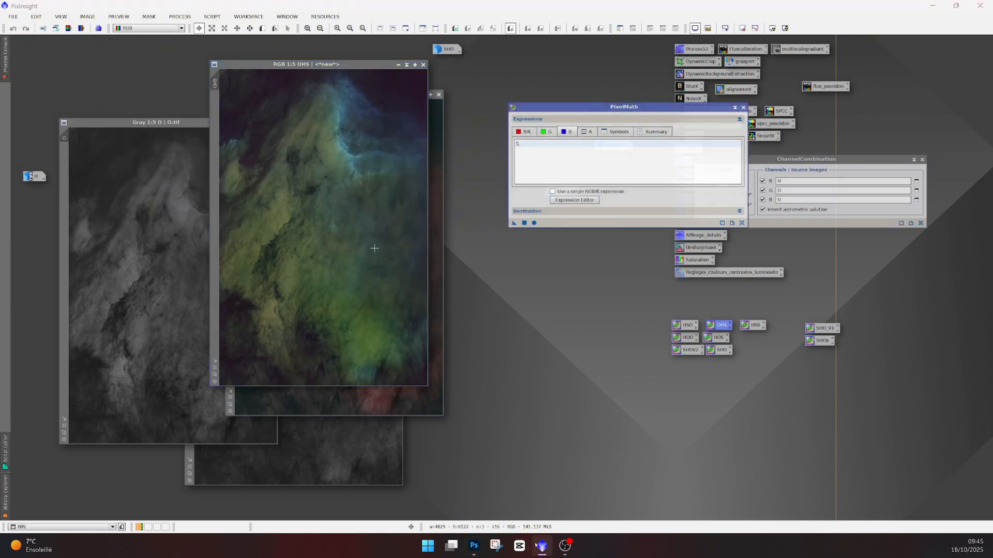
left_click(473, 546)
left_click(810, 235)
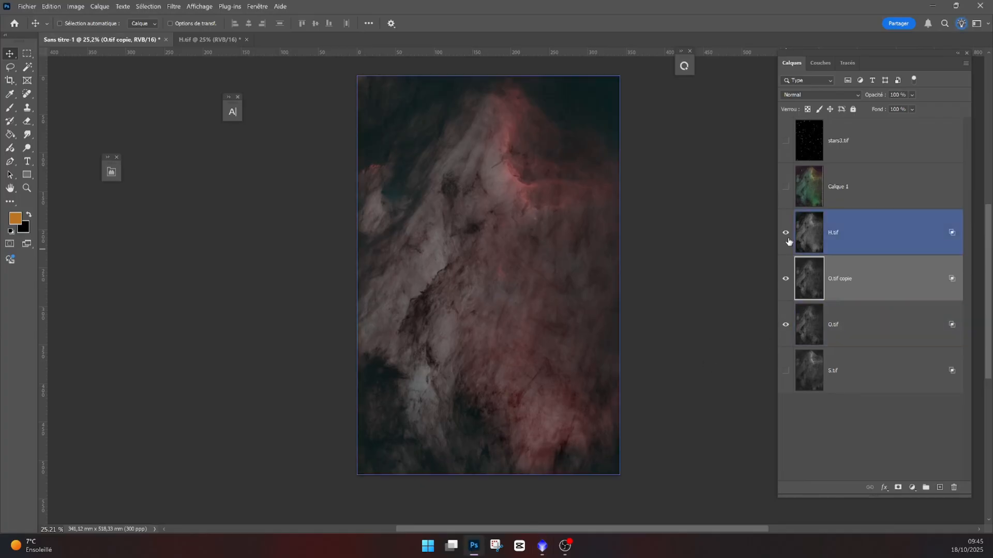
left_click(786, 280)
double_click(812, 324)
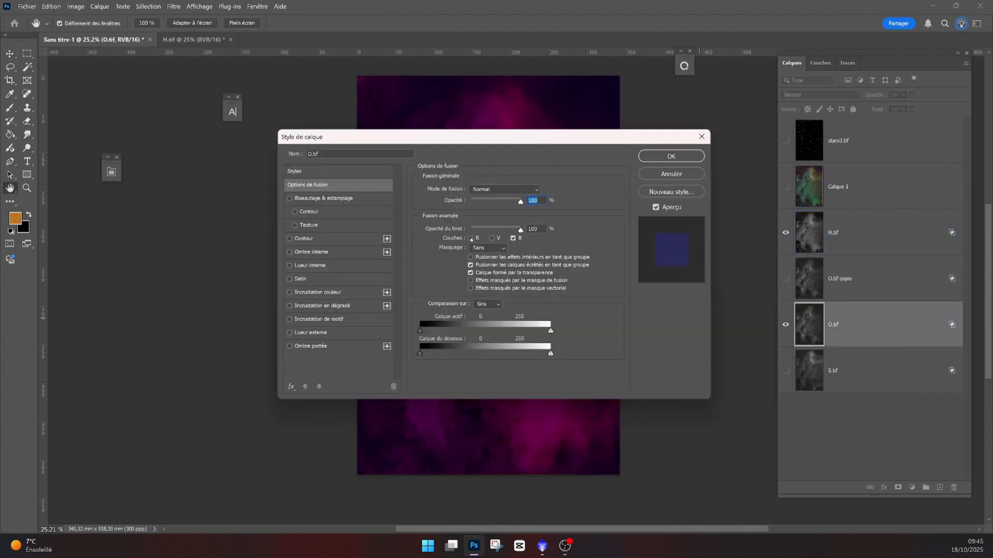
left_click(471, 239)
left_click(513, 238)
- Move the H.tif layer below O.tif and set its blending channels to green only
left_click_drag(810, 234, 807, 331)
double_click(804, 329)
left_click(492, 239)
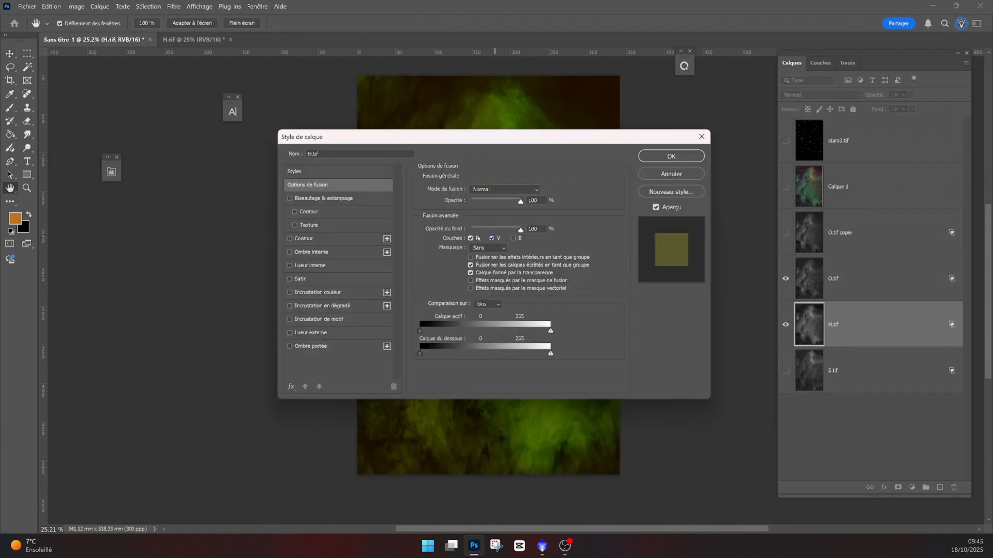
left_click(471, 239)
left_click(493, 238)
left_click(493, 238)
left_click(653, 156)
- Show the S.tif layer and set its blending channels to blue only
left_click(786, 371)
double_click(805, 374)
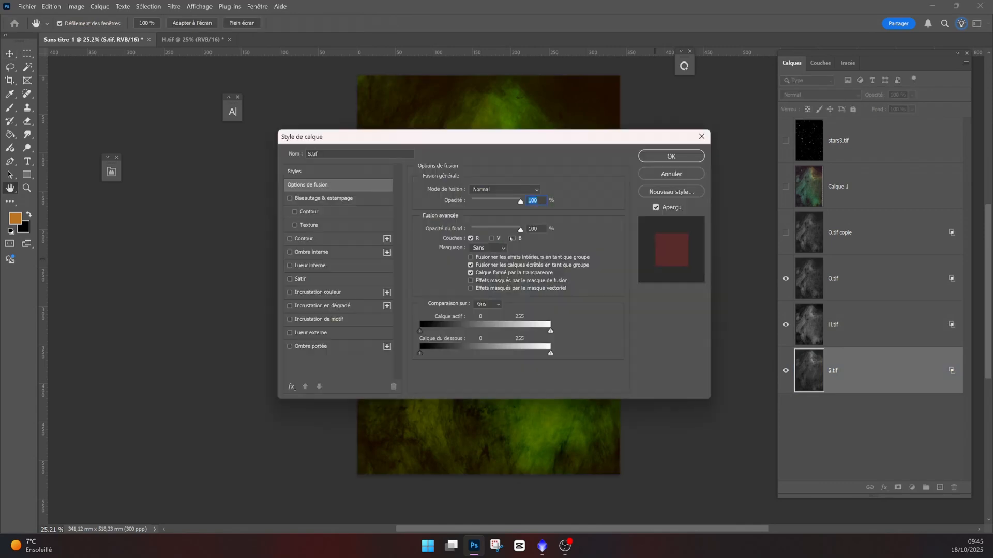
left_click(471, 238)
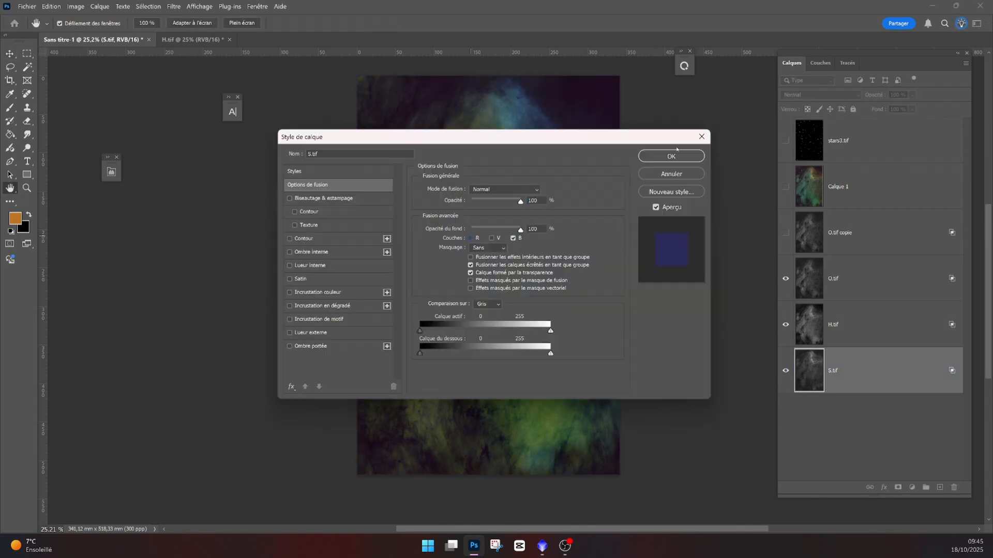
left_click(664, 157)
scroll(502, 245, "down", 2)
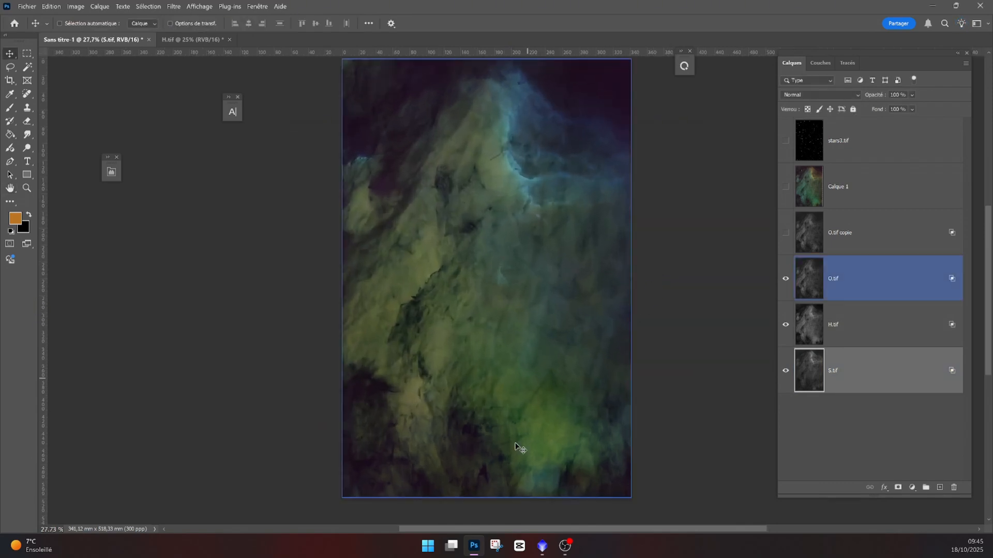
- Switch to PixInsight and apply the SHO PixelMath icon with expressions S, 0.5*O+0.5*S and O for red, green, blue
left_click(542, 546)
left_click_drag(612, 105, 516, 179)
left_click(419, 215)
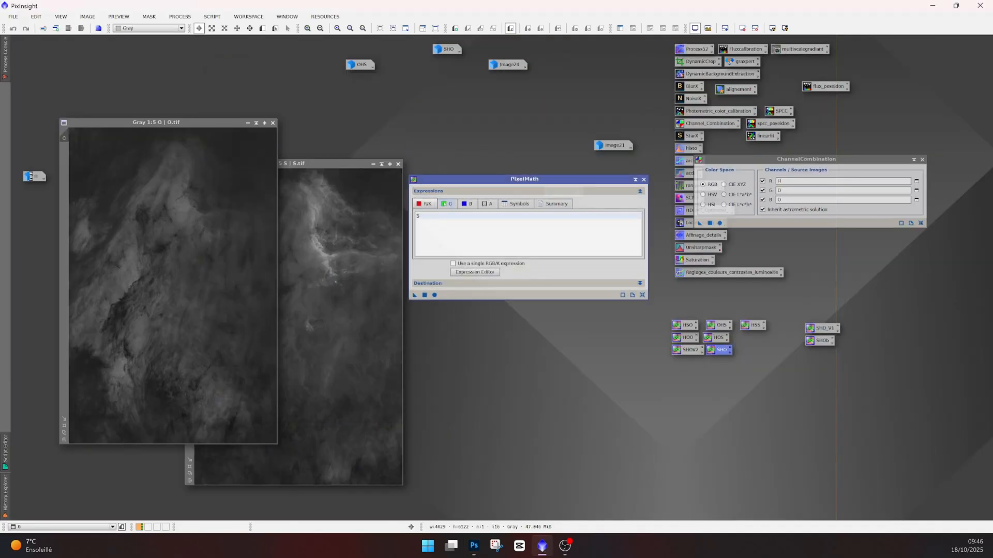
left_click(444, 204)
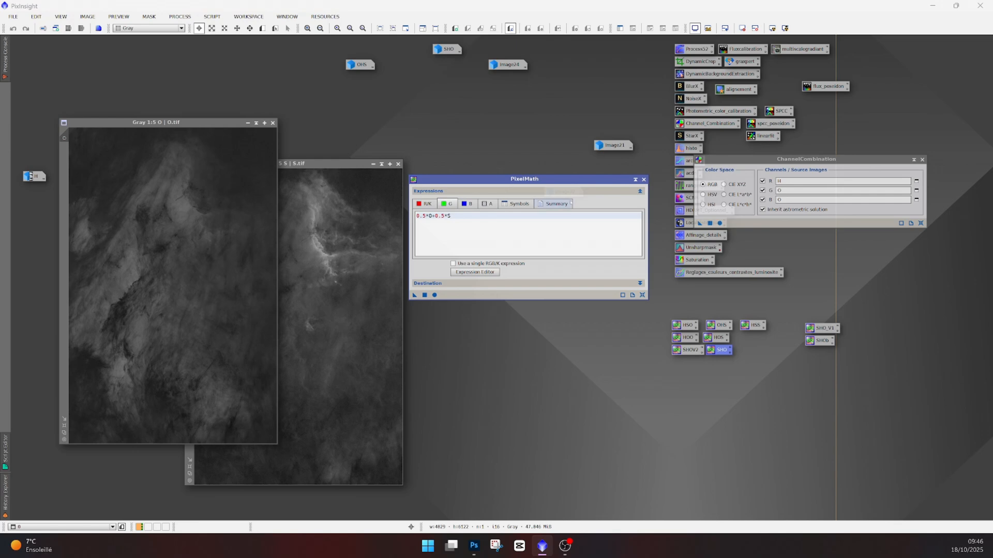
left_click_drag(545, 182, 568, 178)
left_click(449, 200)
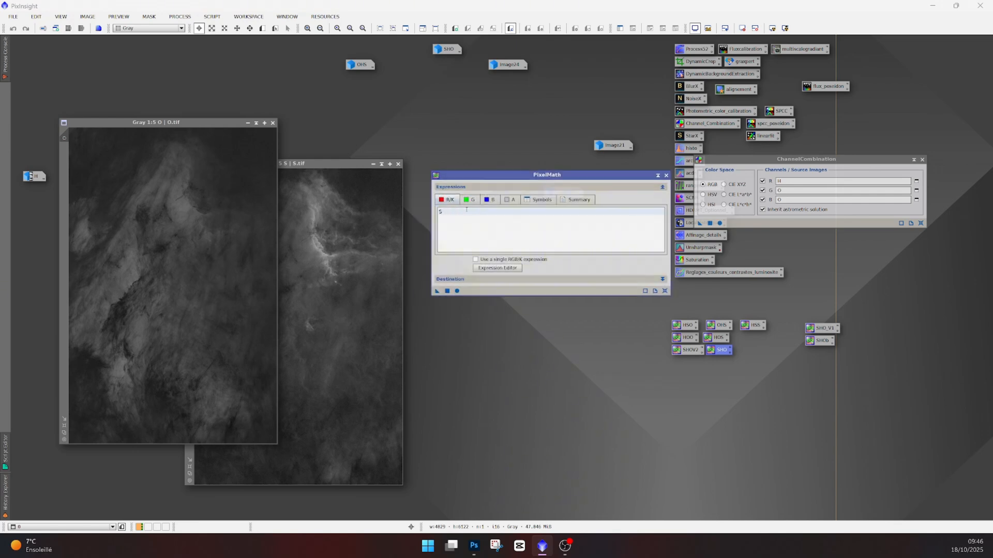
left_click(469, 199)
left_click(447, 291)
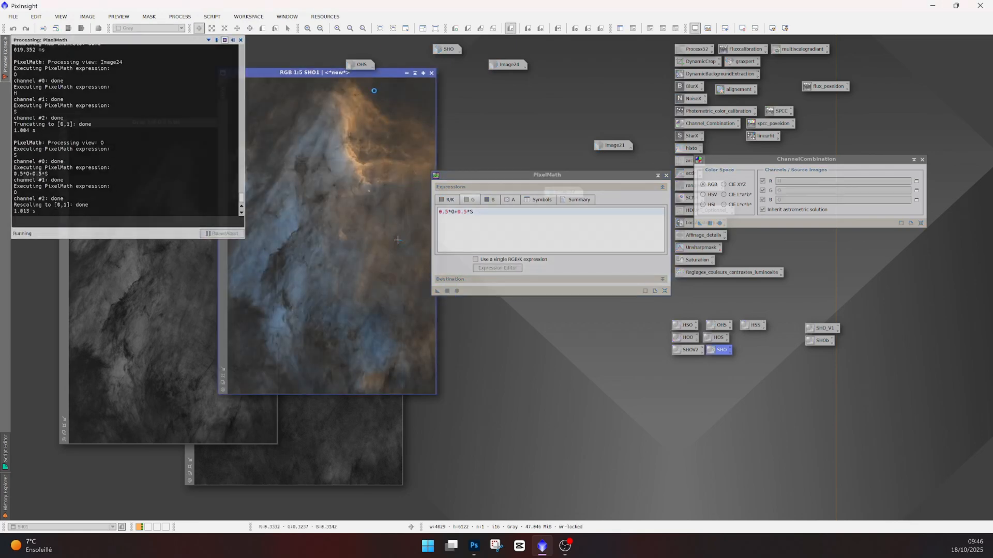
left_click_drag(394, 75, 303, 76)
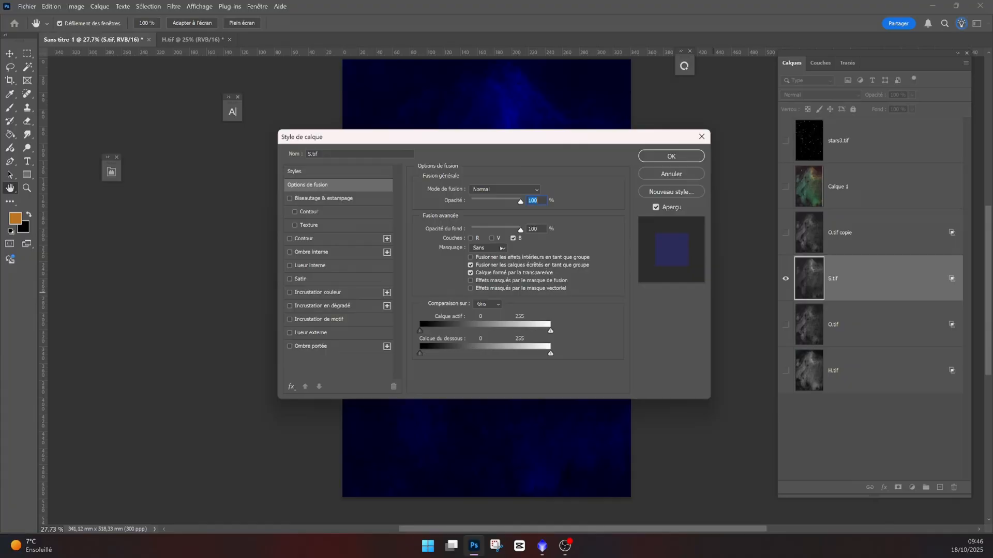
- In Photoshop, set the S.tif layer's blending channels to red only
left_click(472, 239)
left_click(513, 238)
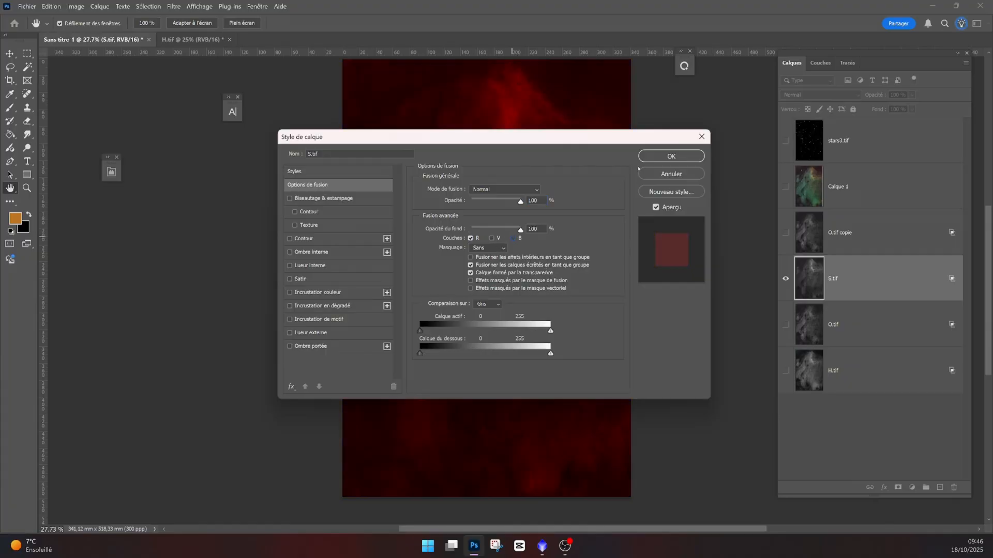
left_click(668, 156)
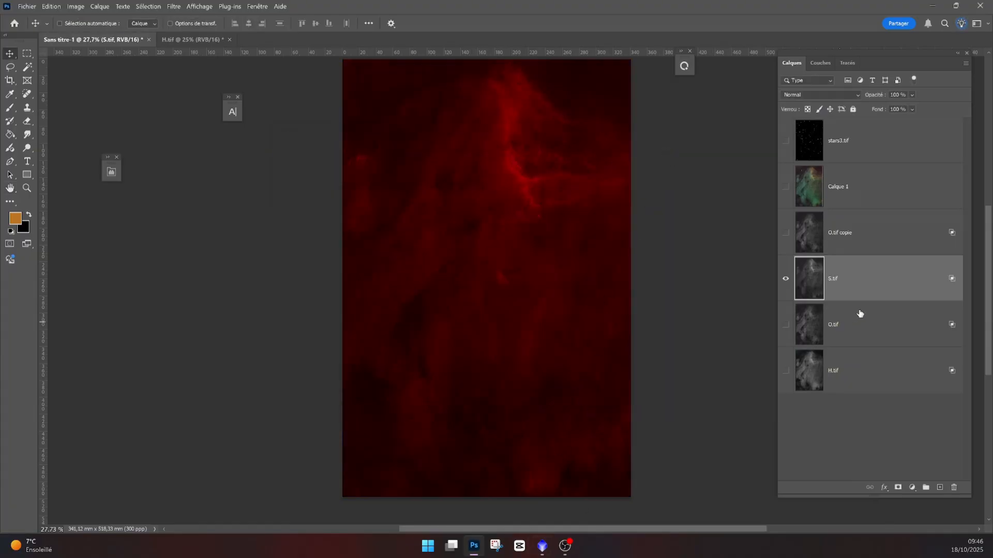
- Set the O.tif layer's blending channels to blue only
double_click(790, 329)
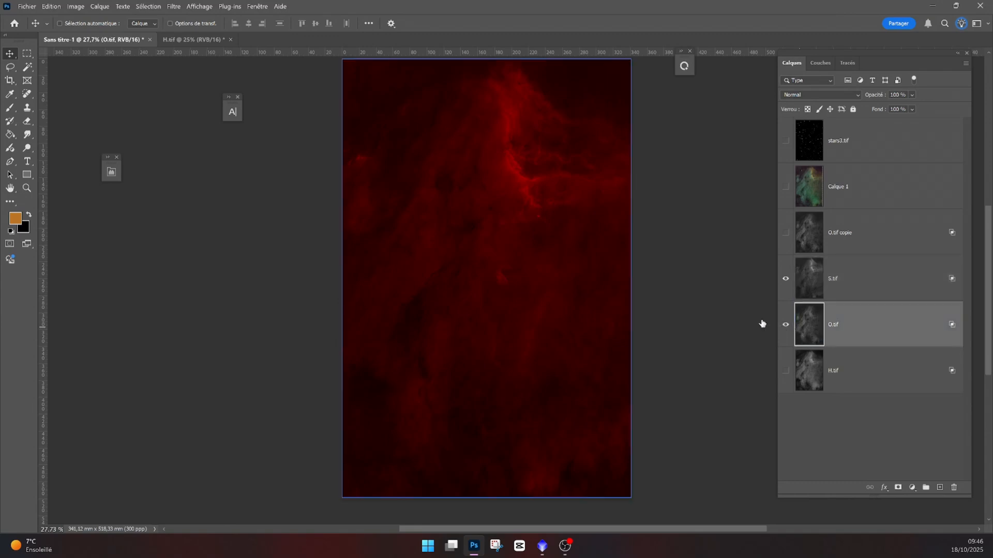
left_click(514, 239)
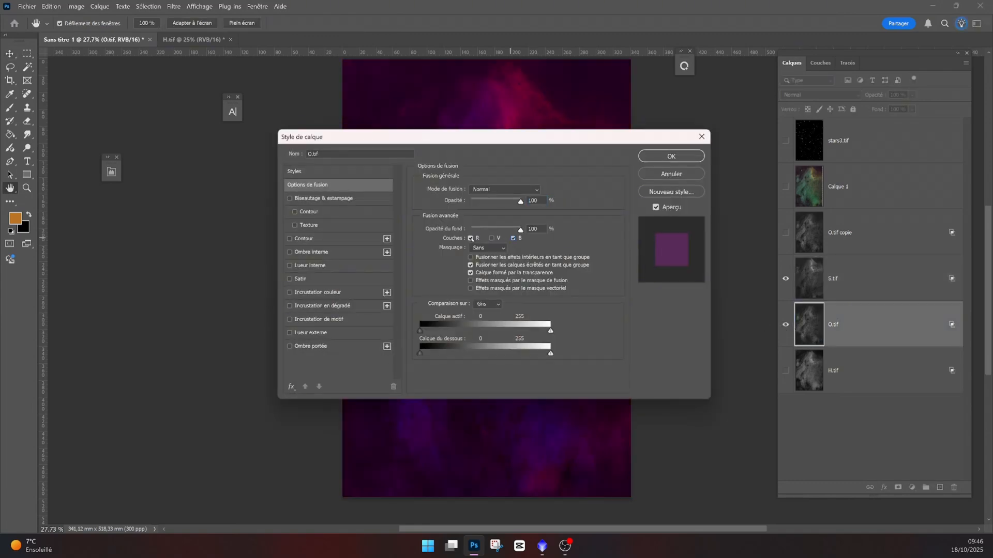
left_click(471, 239)
left_click(667, 157)
- Move H.tif above S.tif, then duplicate O.tif and place the copy directly above S.tif
left_click_drag(800, 358, 841, 286)
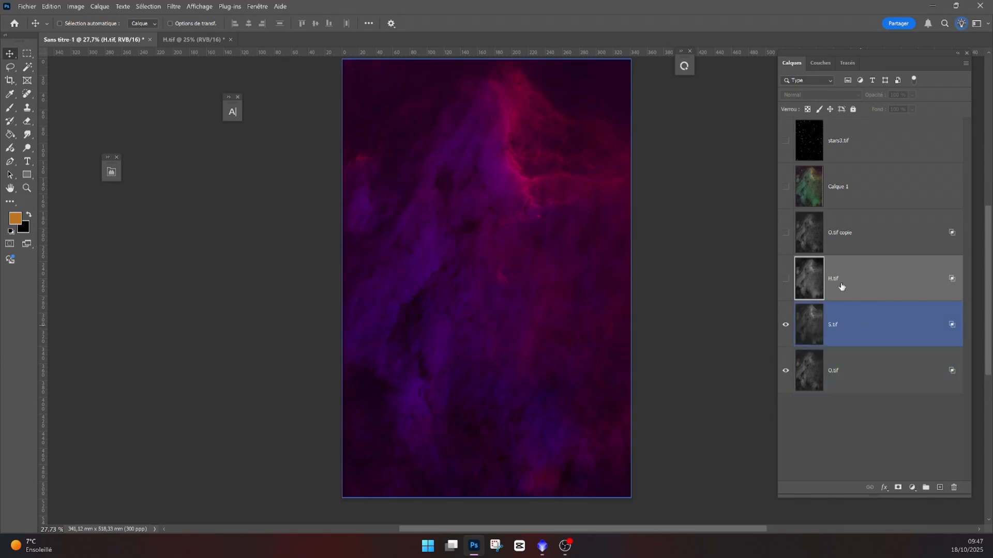
left_click(810, 377)
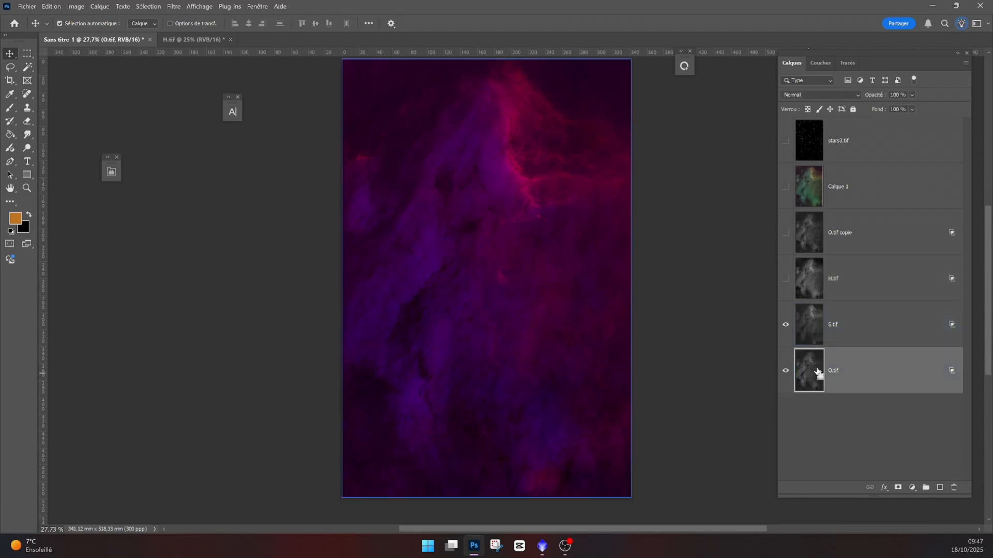
key("ctrl+j")
left_click_drag(820, 382, 814, 346)
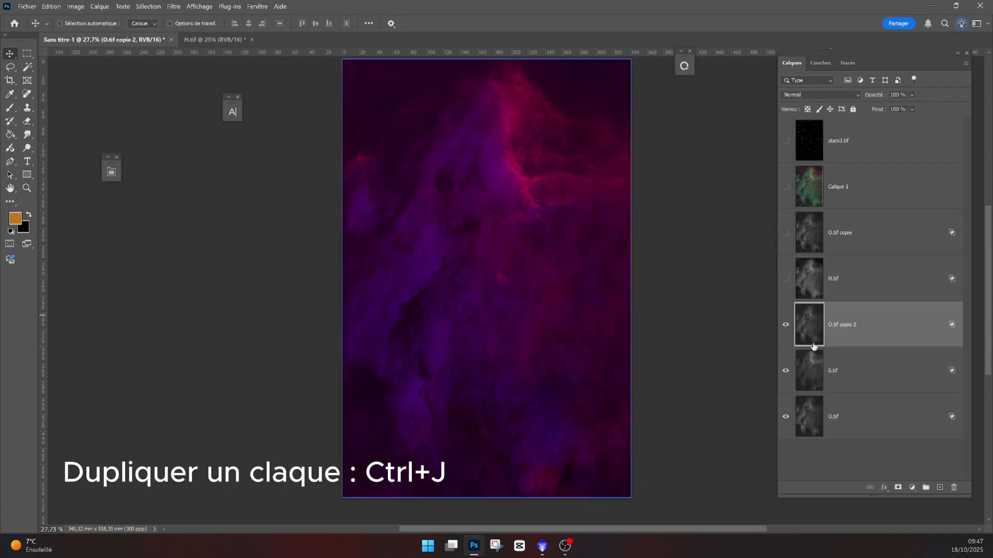
- Duplicate the S.tif layer, group the copy with O.tif copie 2, and name the group verte
left_click(814, 381)
key("ctrl+j")
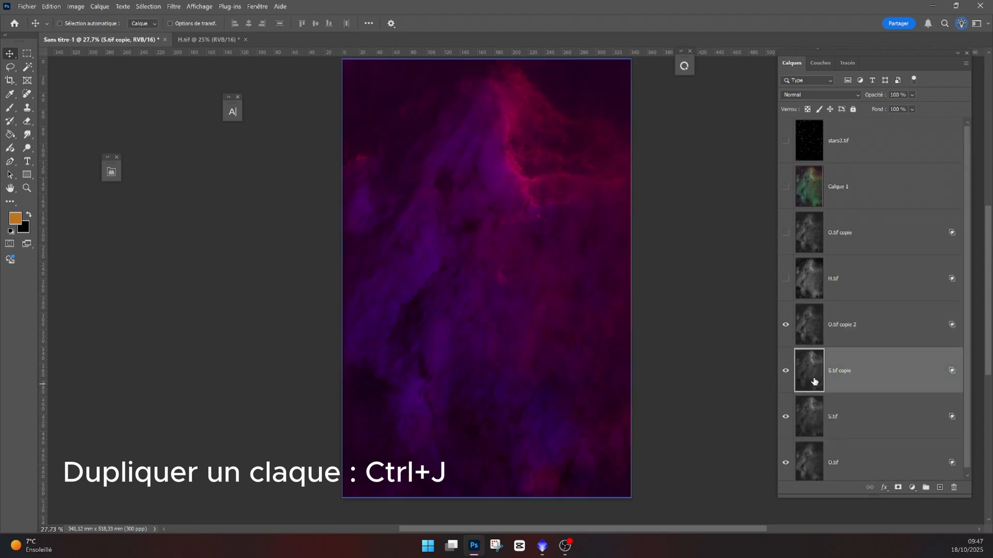
left_click(815, 326, "ctrl")
key("ctrl+g")
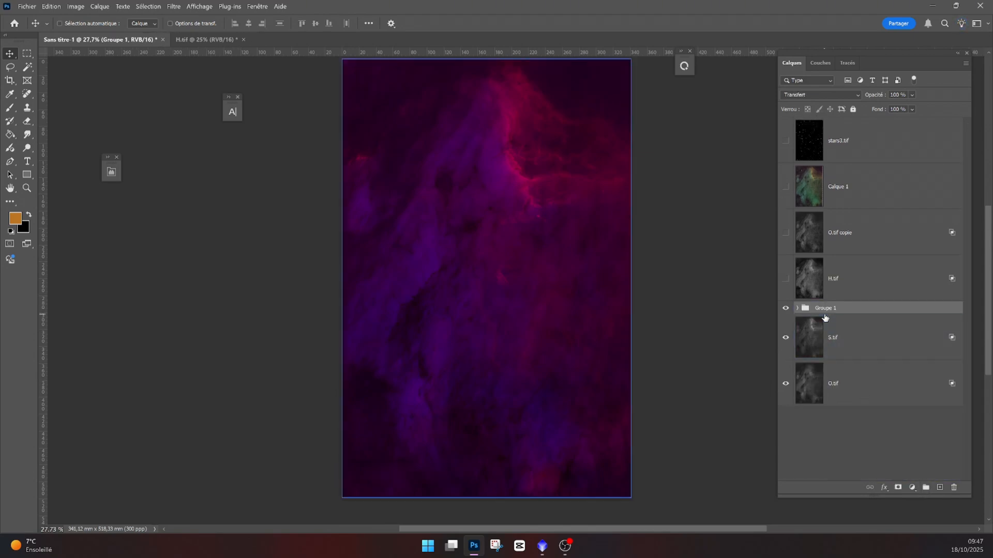
double_click(826, 309)
type("verte")
key("Return")
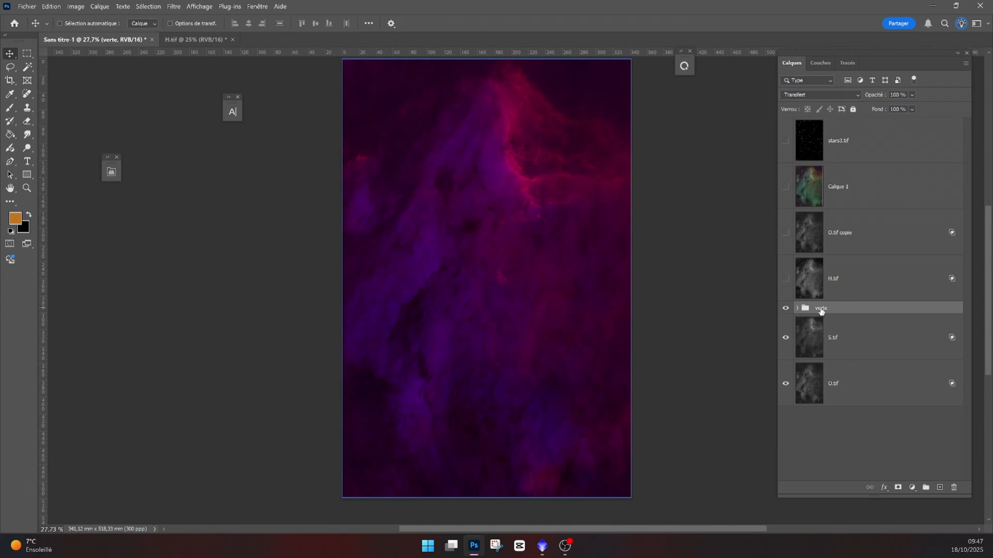
- Expand the verte group and set the O.tif copie 2 layer's blending channels to green only
left_click(797, 309)
left_click(831, 341)
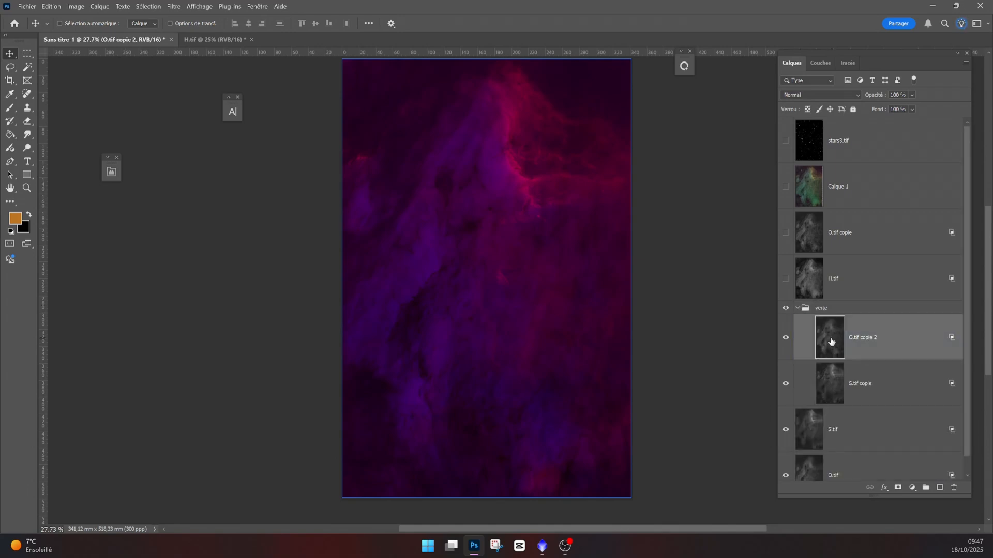
double_click(831, 341)
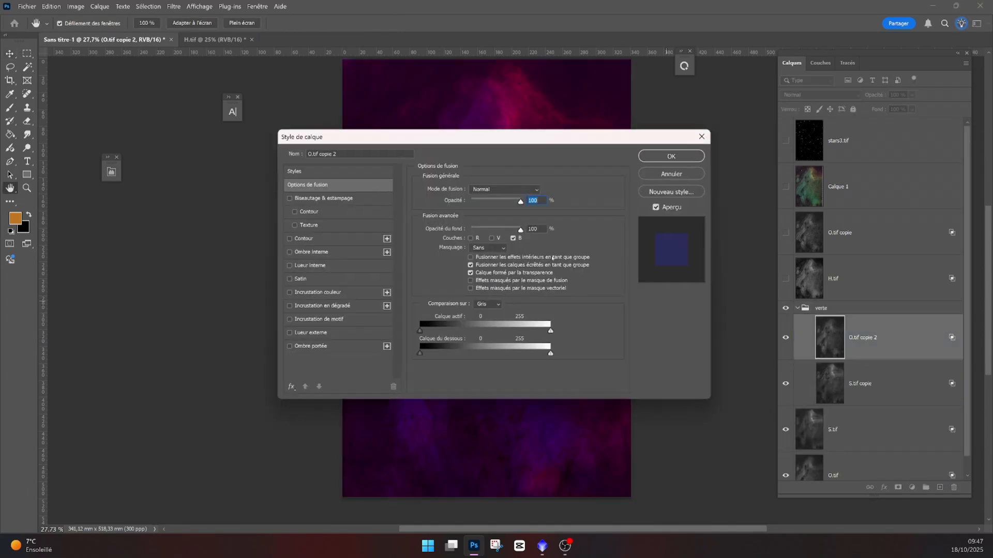
left_click(497, 238)
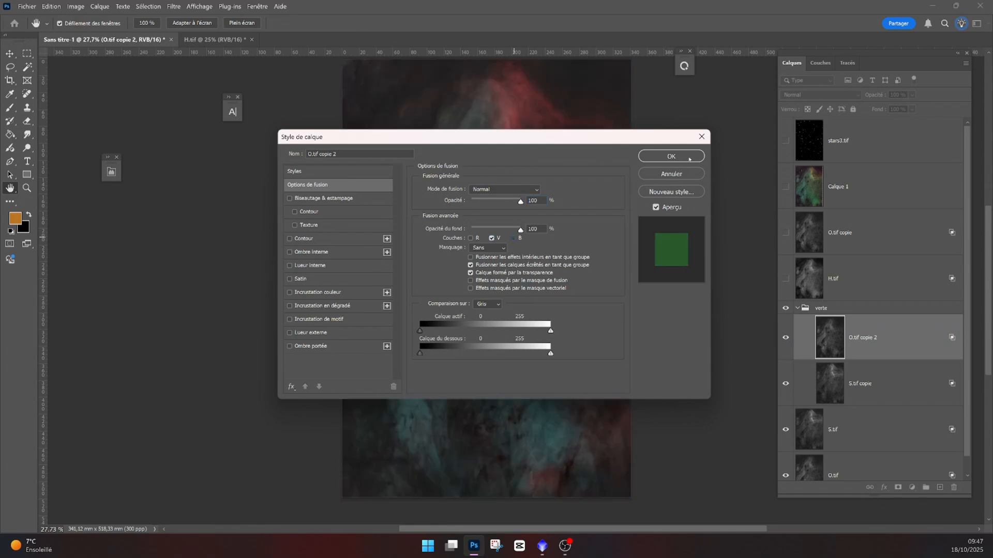
left_click(670, 156)
- Set the S.tif copie layer's blending channels to green only
left_click(824, 382)
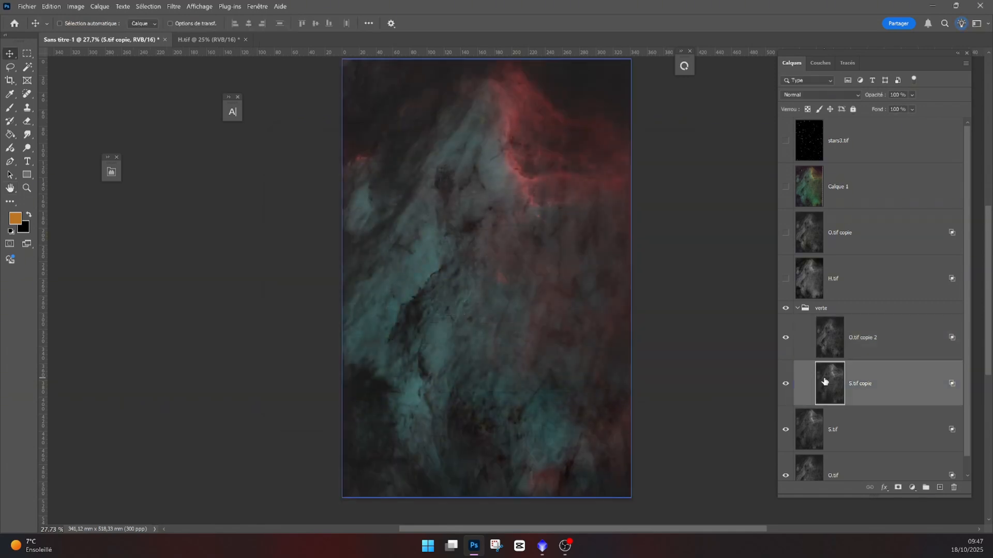
double_click(824, 382)
left_click(492, 238)
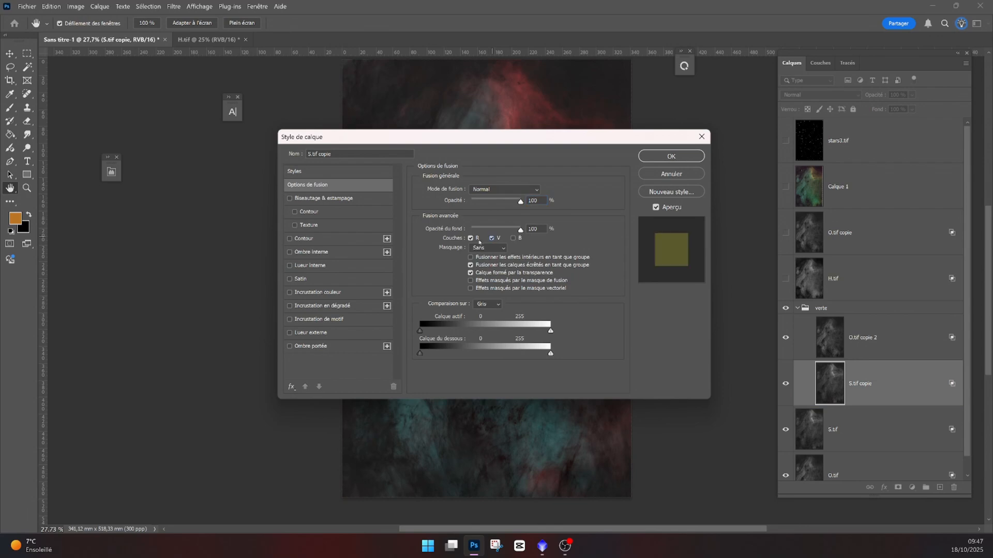
left_click(476, 238)
left_click(671, 156)
- Set the O.tif copie 2 layer's opacity to 50% and compare the result with the PixInsight SHO image
left_click(830, 342)
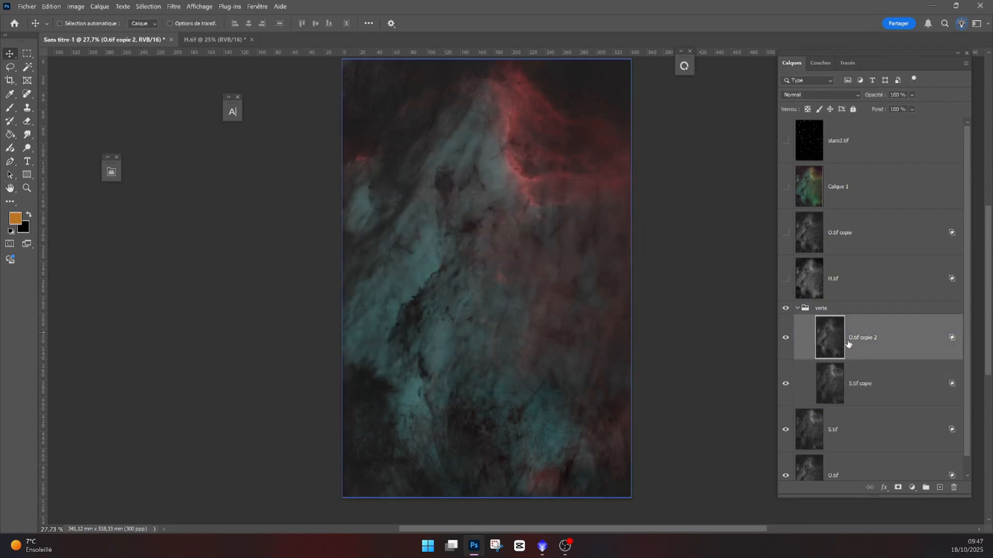
left_click(913, 109)
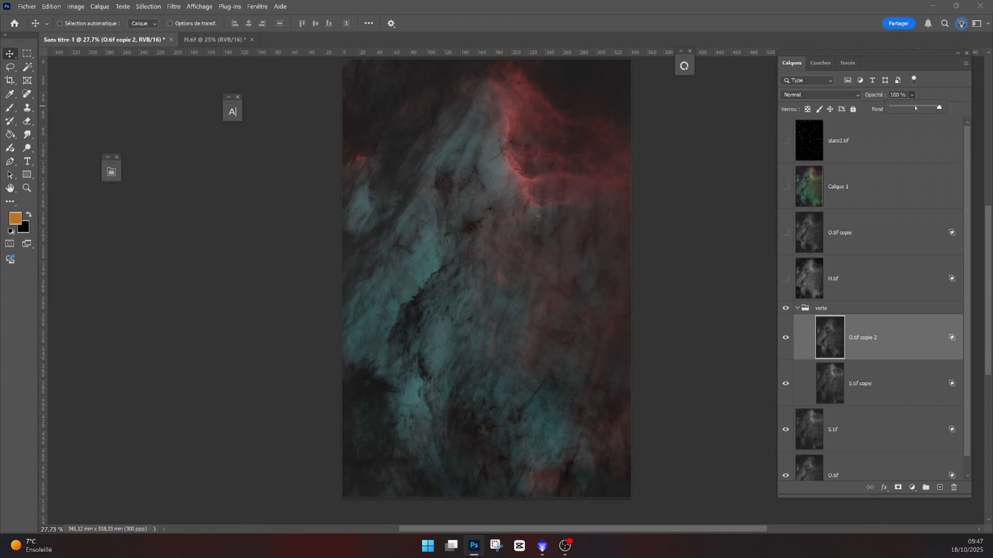
left_click(916, 107)
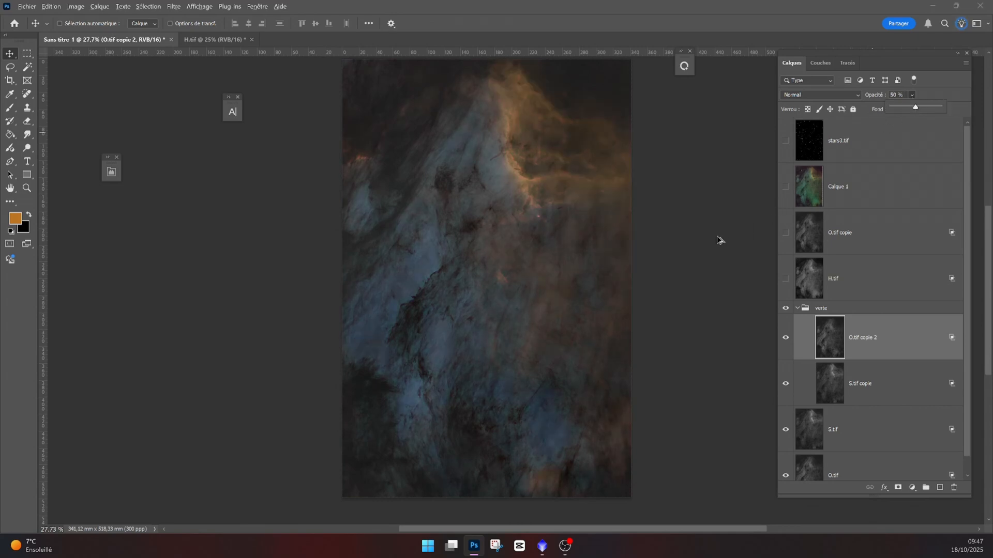
scroll(717, 238, "down", 1)
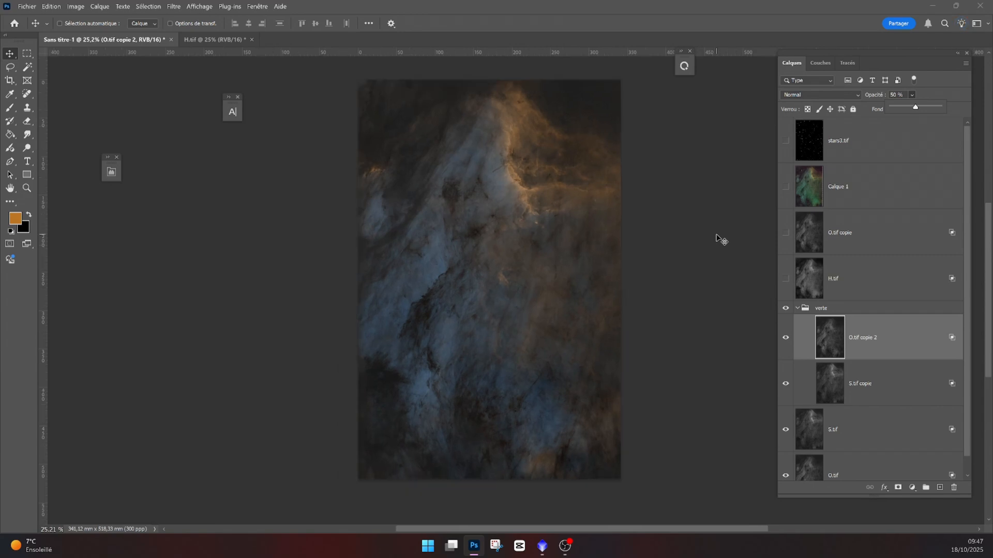
left_click(541, 548)
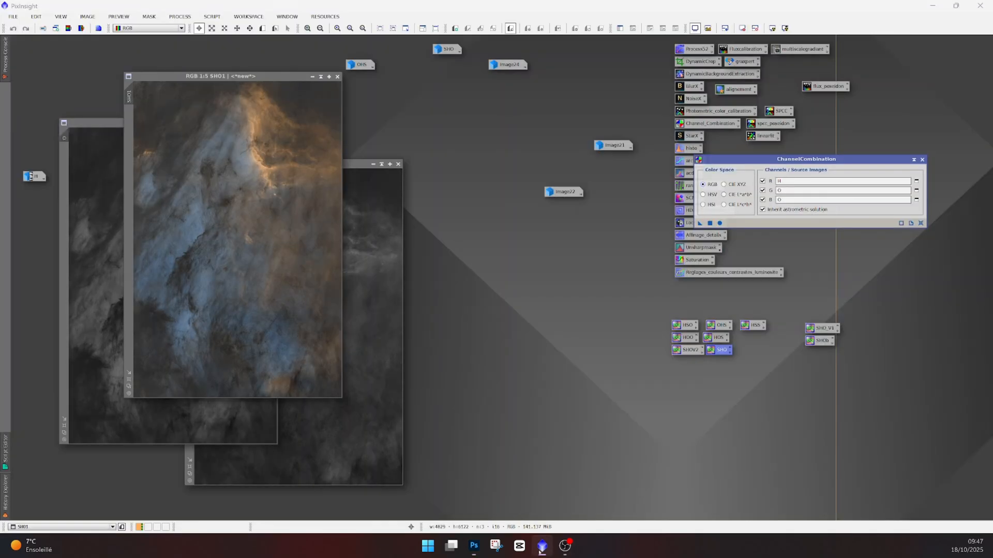
left_click(474, 547)
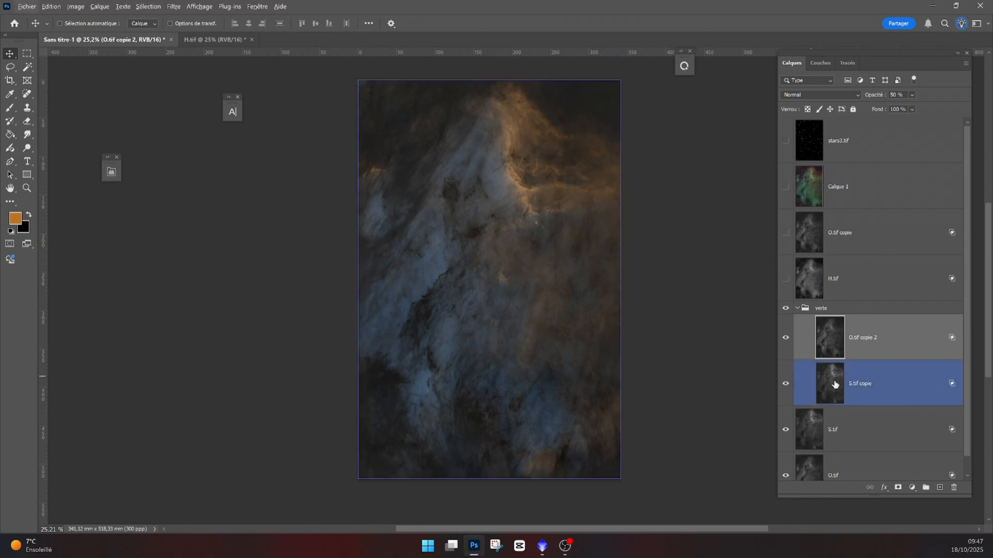
- Move the S.tif copie layer above O.tif copie 2 inside the verte group and select O.tif copie 2
left_click_drag(834, 384, 848, 339)
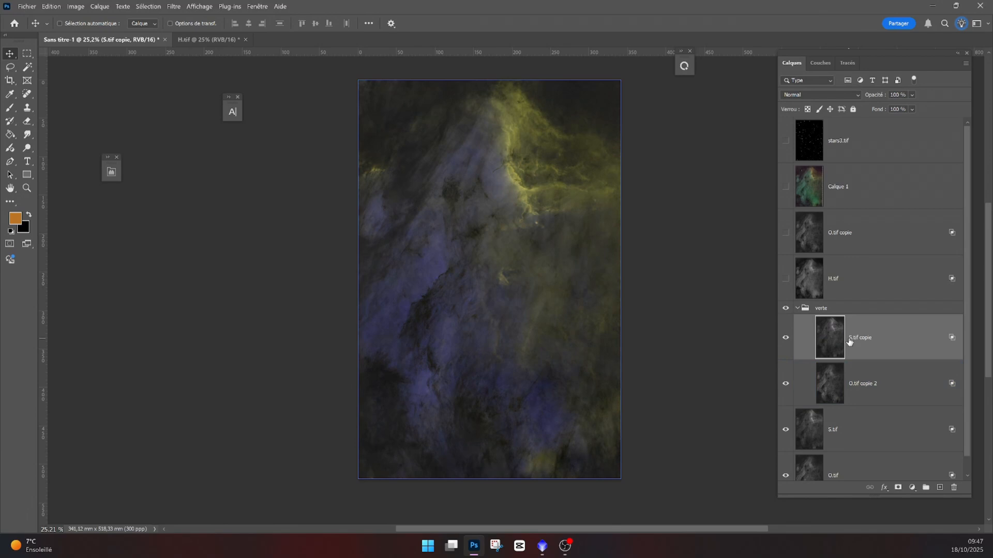
left_click(834, 386)
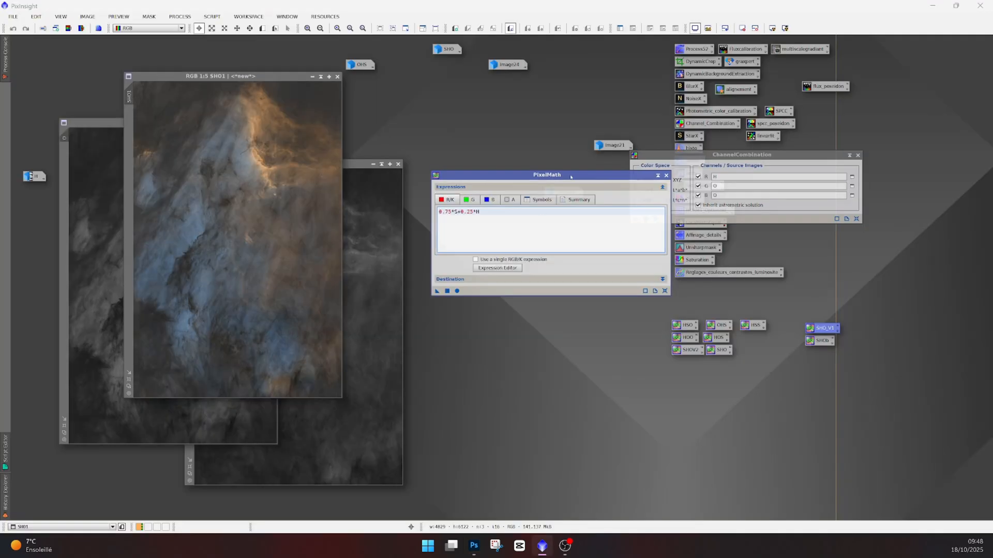
- Edit the PixelMath expressions and apply them to create a new SHO2 colour image, then enlarge its window
double_click(821, 340)
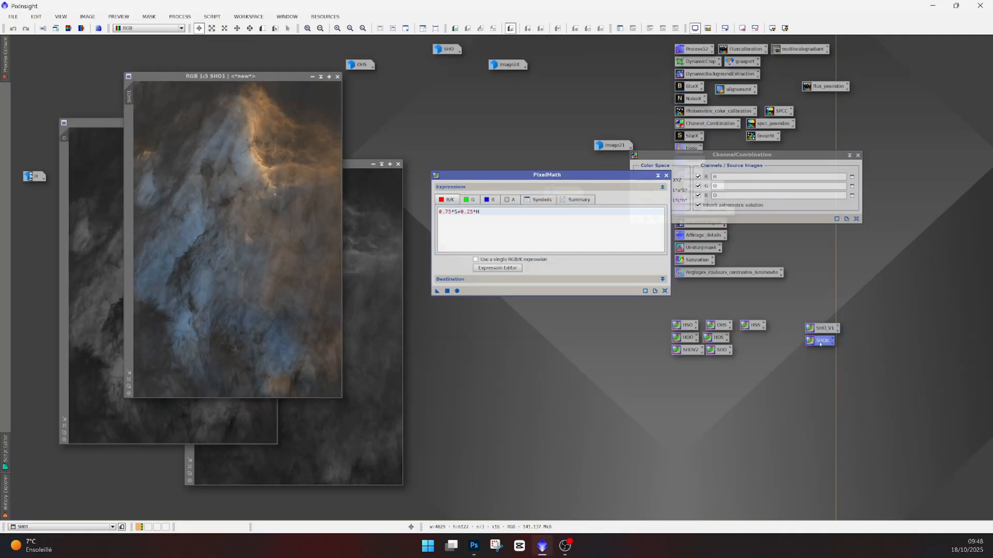
left_click_drag(448, 211, 633, 220)
left_click(633, 220)
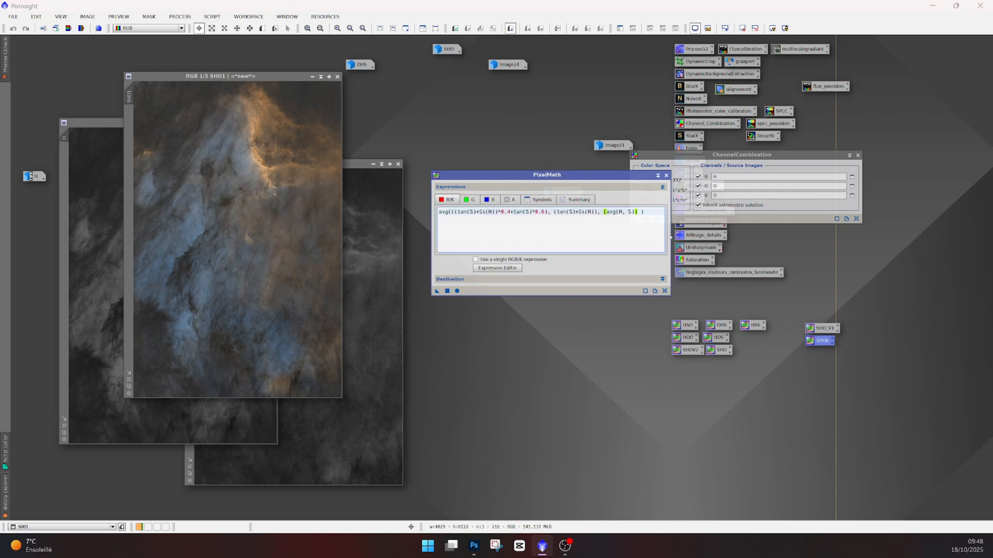
left_click(469, 200)
left_click(490, 200)
left_click(448, 290)
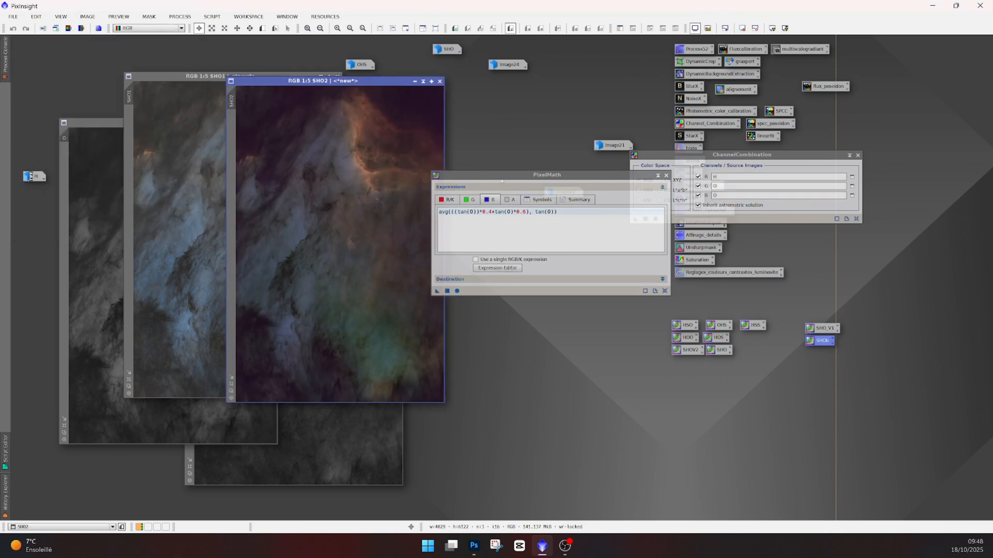
left_click_drag(444, 400, 573, 471)
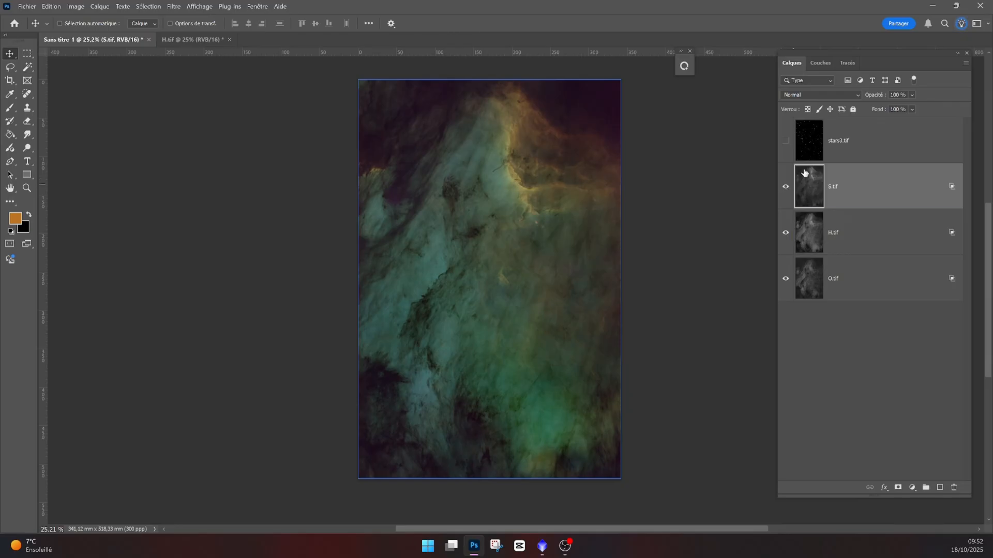
- Hide the H.tif and O.tif layers, duplicate S.tif, and try restricting the copy's blending channels to red only before cancelling
left_click(786, 232)
left_click(786, 279)
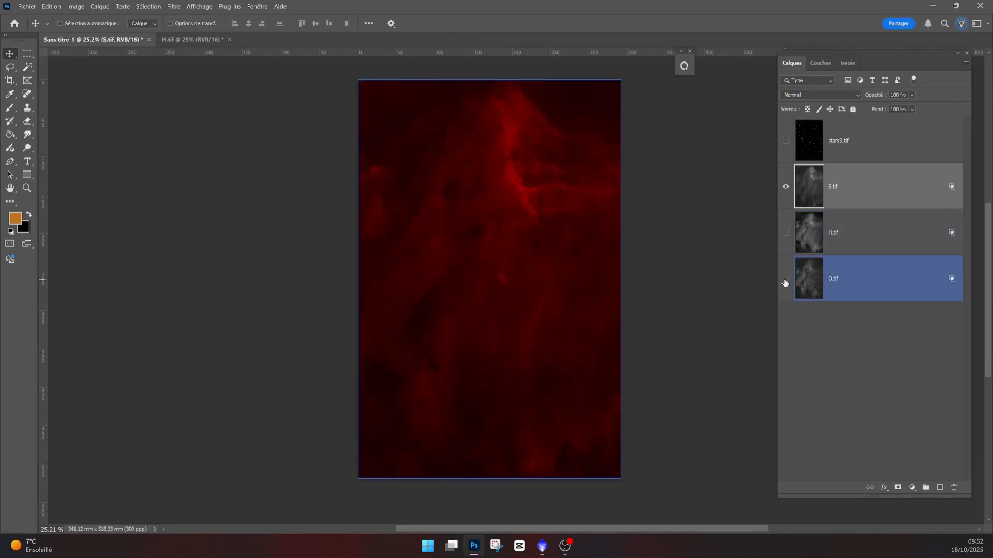
key("ctrl+j")
double_click(815, 201)
left_click(491, 238)
left_click(513, 237)
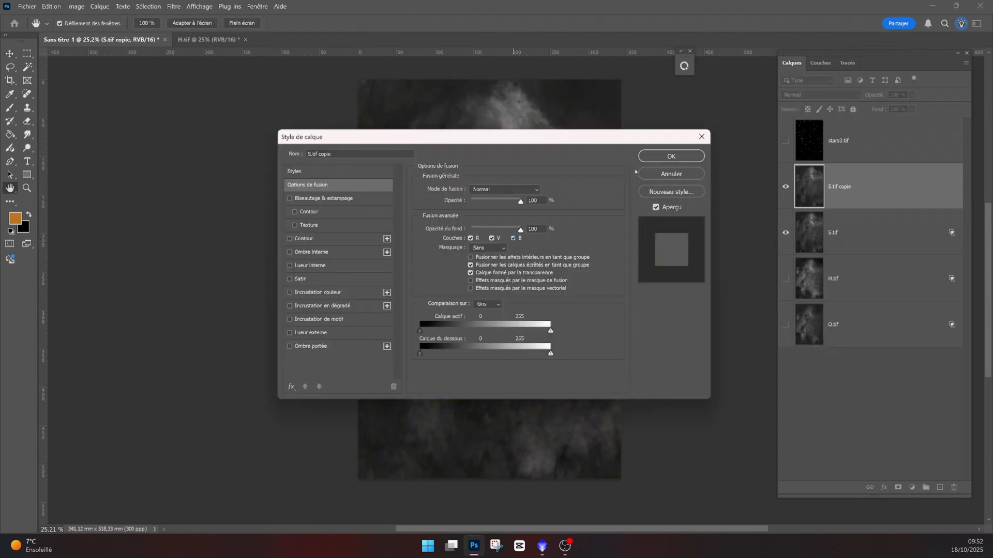
left_click(666, 174)
- Duplicate the H.tif and O.tif layers and move both copies up beneath S.tif copie
left_click(825, 240)
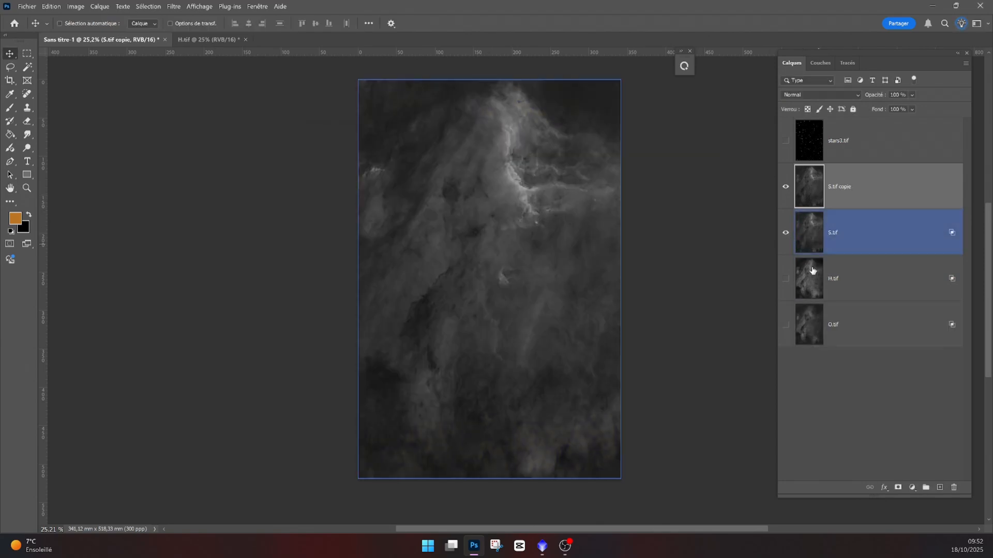
left_click(813, 271)
key("ctrl+j")
left_click_drag(812, 271, 829, 215)
left_click(817, 373)
key("ctrl+j")
left_click_drag(817, 373, 827, 258)
- Set the H.tif copie layer's blending channels to green only
double_click(813, 239)
left_click(471, 238)
left_click(513, 238)
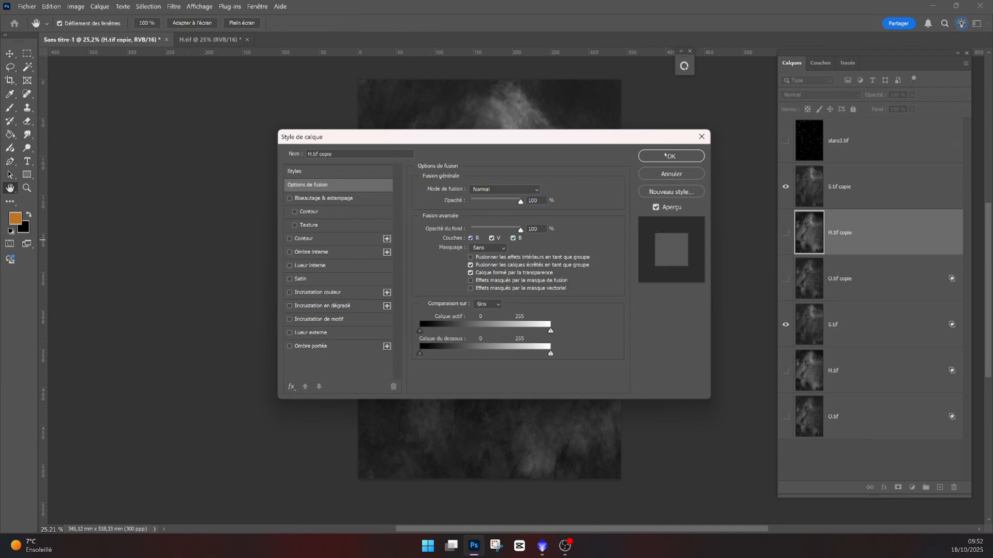
left_click(671, 156)
- Set the O.tif copie layer's blending channels to blue only
double_click(813, 280)
left_click(470, 238)
left_click(491, 238)
left_click(671, 156)
- Hide S.tif copie and show O.tif to view the composite of the original S, H and O layers
left_click(785, 187)
left_click(786, 416)
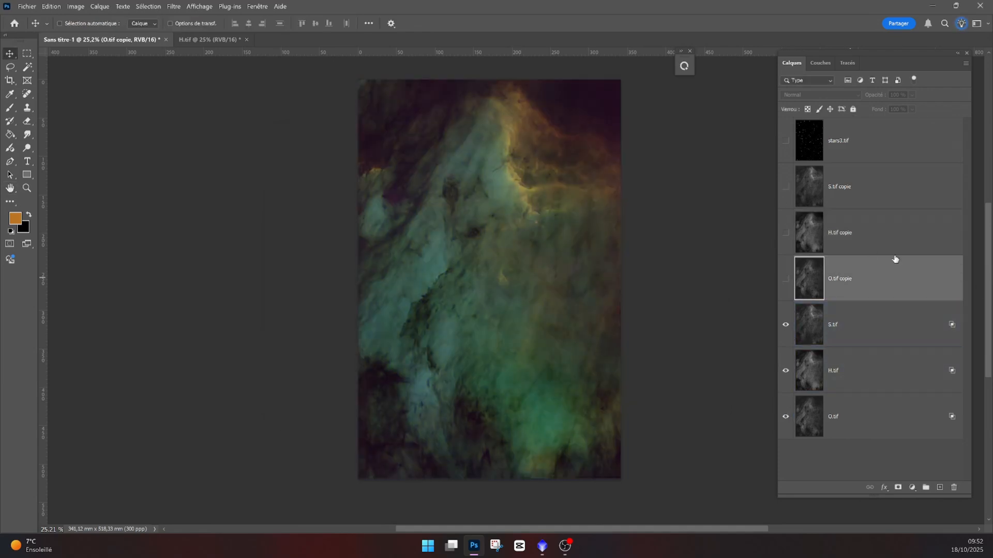
left_click(848, 325)
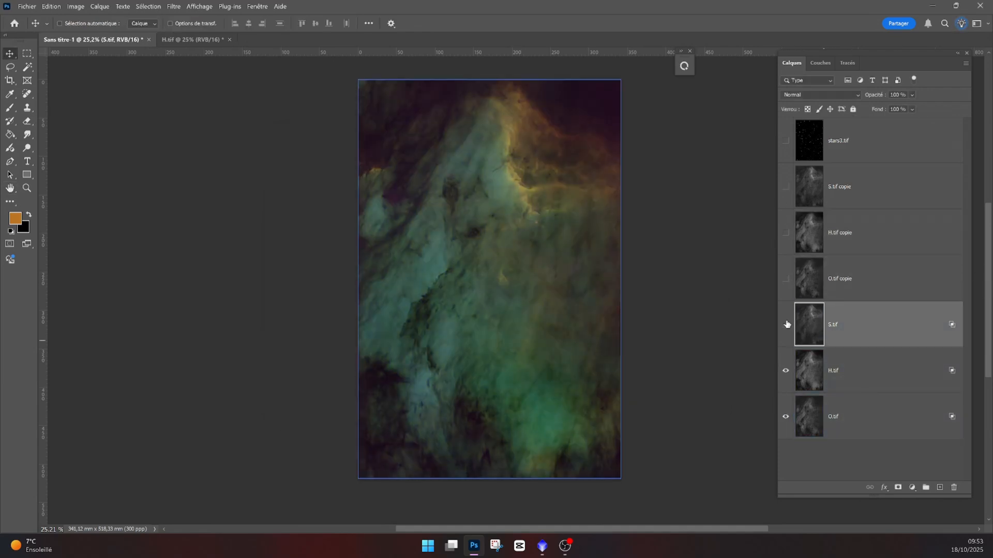
- Show S.tif copie and open its blending options, confirming them with all channels enabled
left_click(785, 187)
double_click(810, 187)
left_click(671, 156)
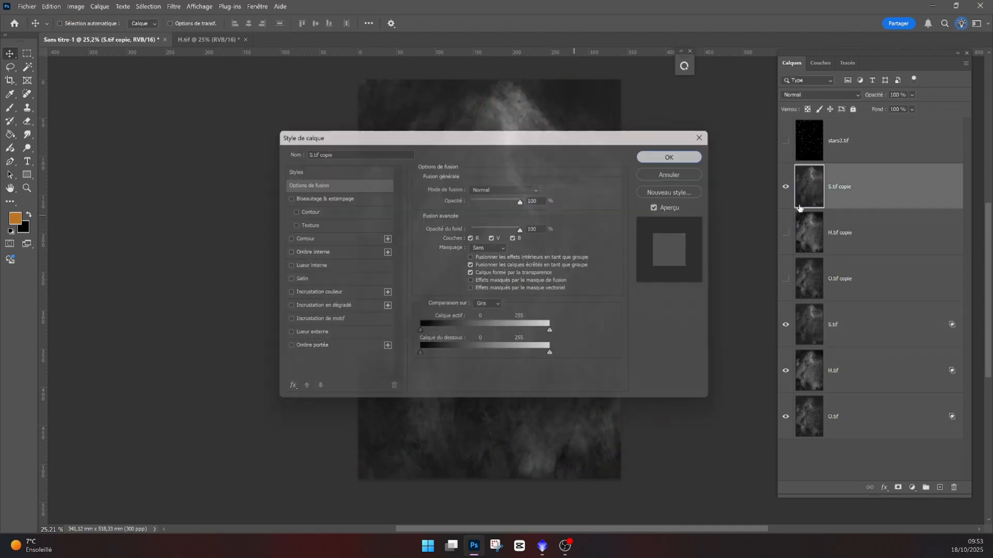
- Toggle the visibility of the S, H and O copy layers to compare them individually
left_click(785, 233)
left_click(786, 280)
left_click(787, 188)
left_click(786, 187)
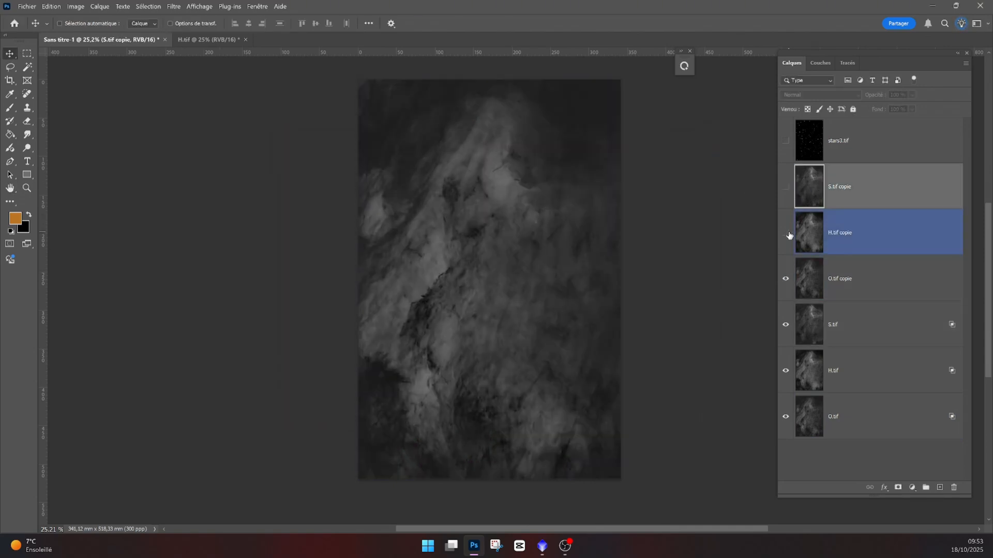
left_click(785, 232)
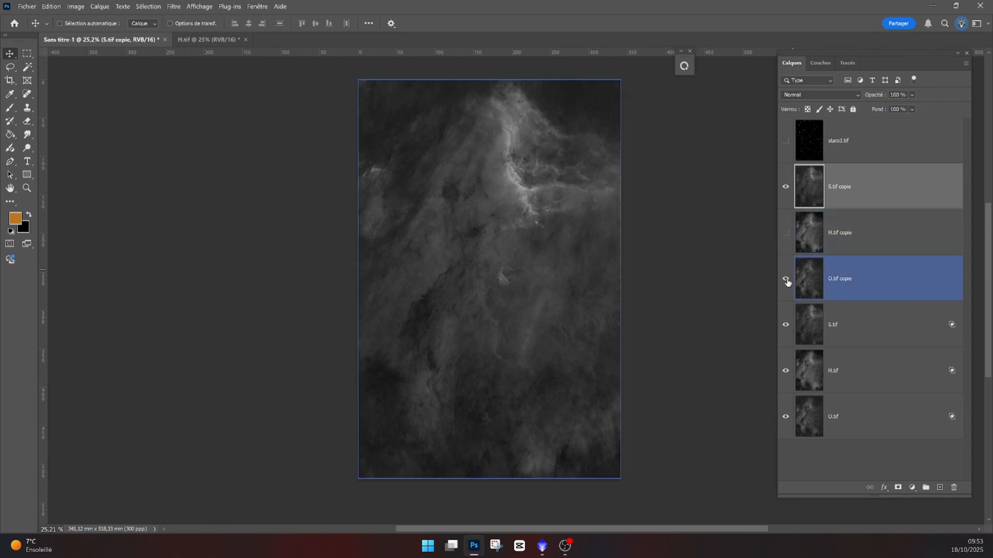
left_click(786, 280)
left_click(786, 186, "alt")
- Add a Hue/Saturation adjustment layer clipped to S.tif copie and enable Colorize
left_click(912, 487)
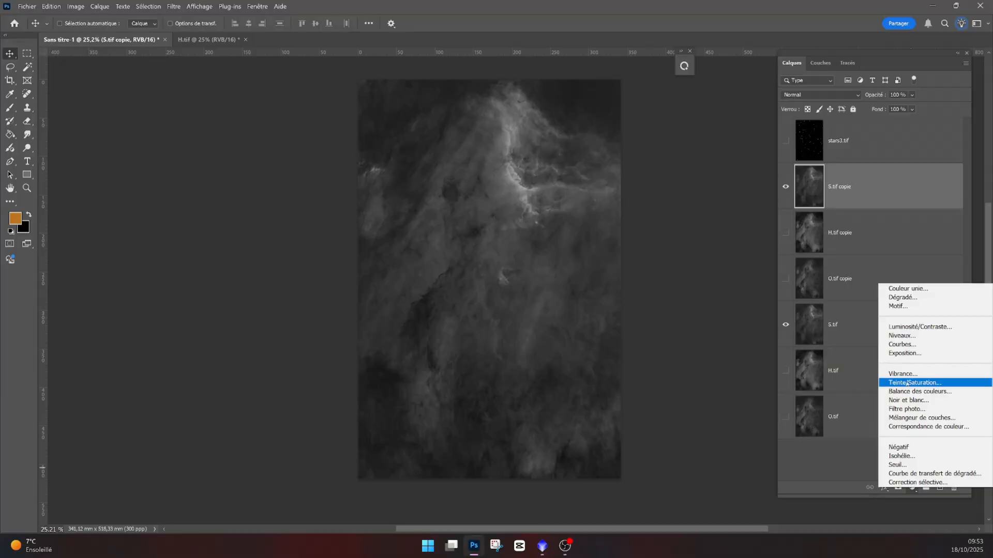
left_click(824, 339)
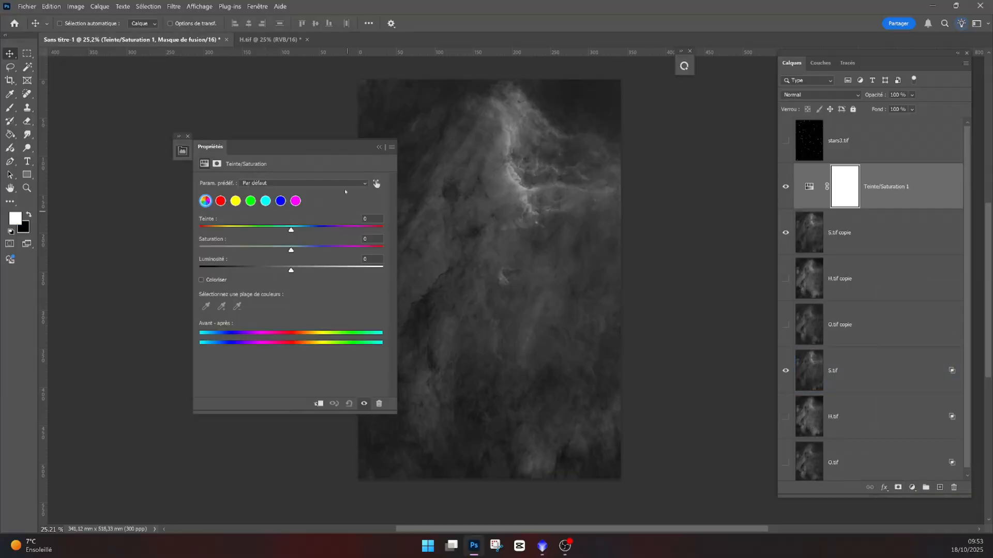
left_click_drag(279, 151, 520, 130)
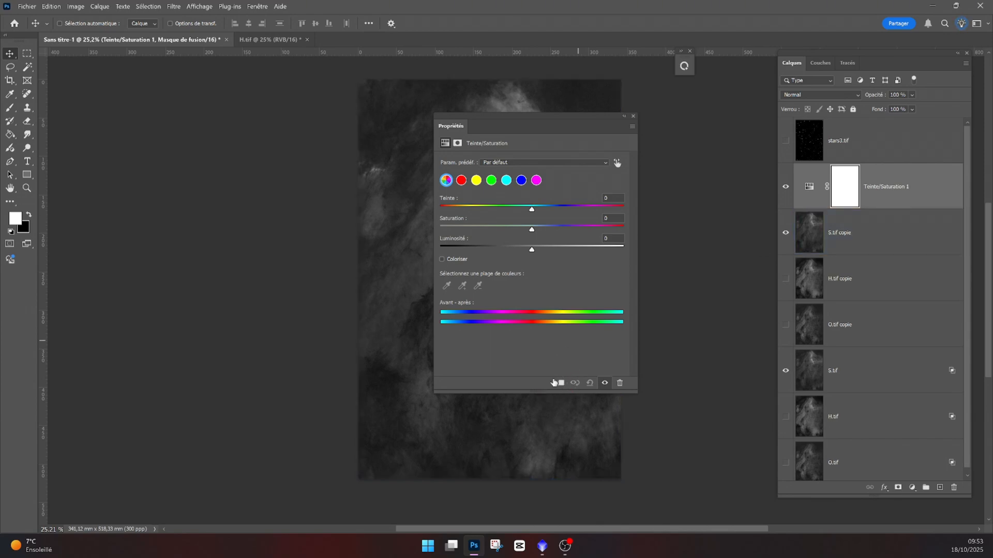
left_click(559, 385)
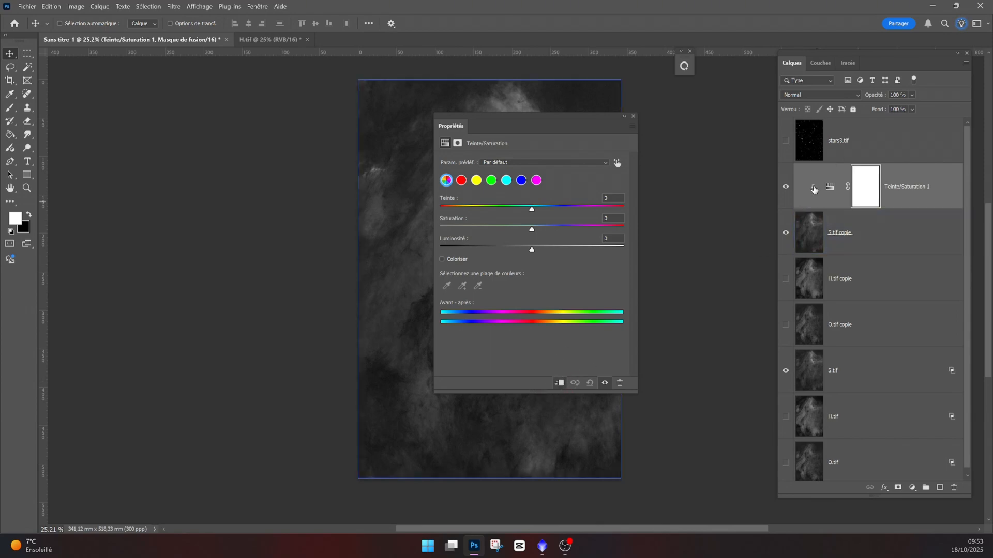
left_click(818, 230)
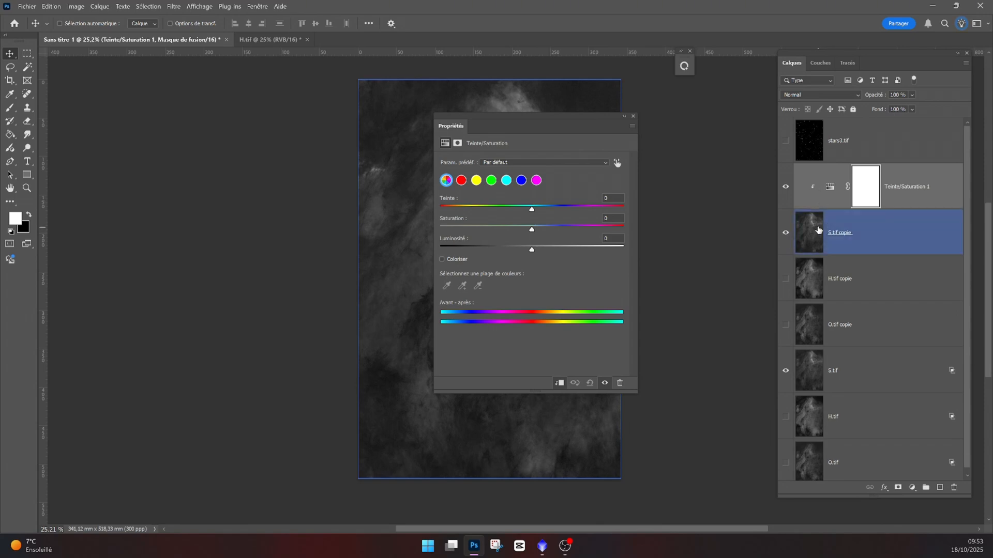
left_click(442, 260)
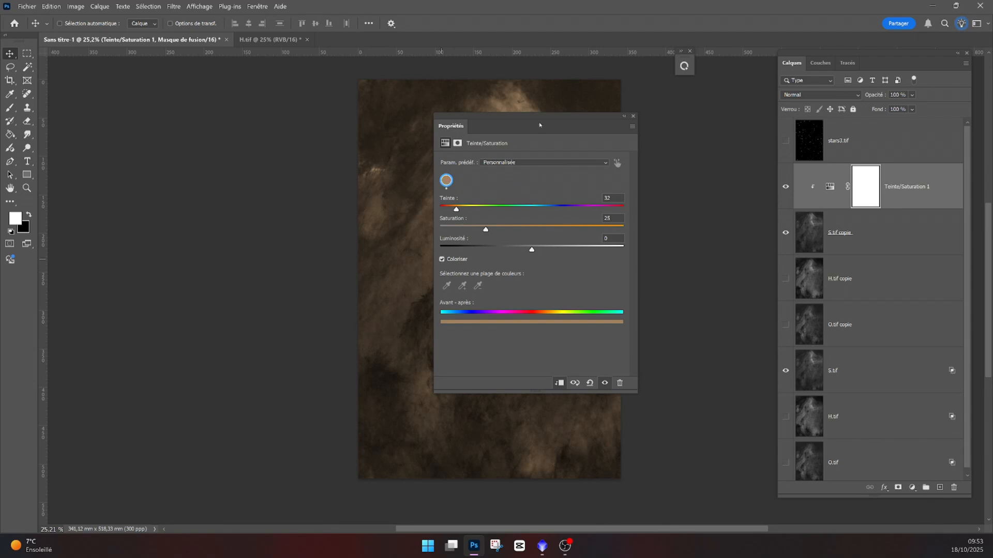
- Set the Hue/Saturation 1 hue to 0, saturation to 100 and lightness to -80, then close the properties
left_click_drag(539, 125, 255, 128)
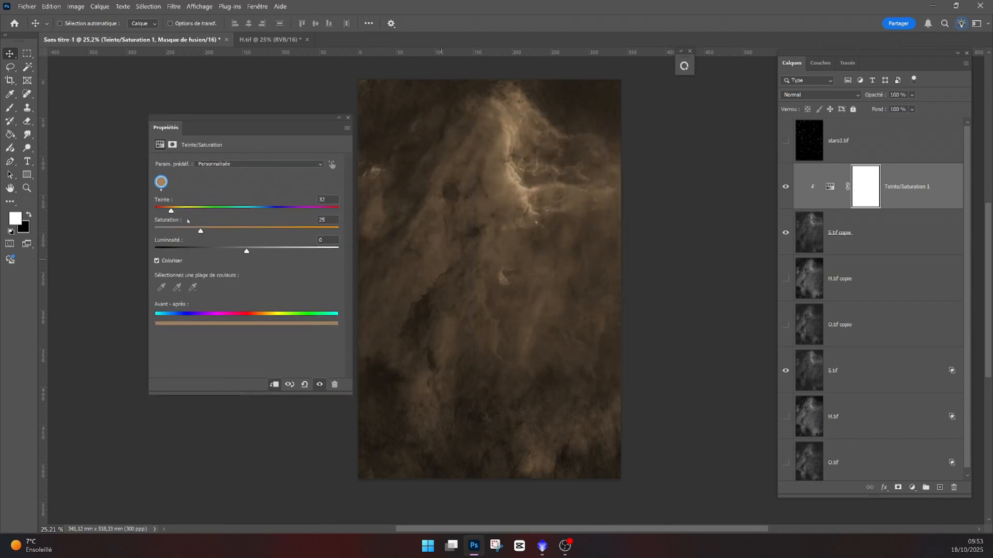
left_click_drag(171, 211, 212, 211)
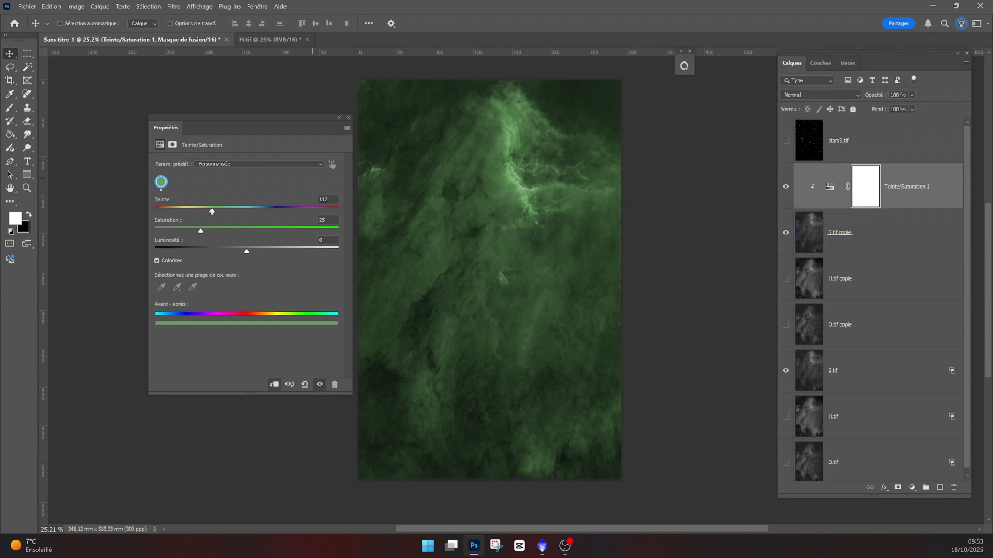
left_click_drag(212, 211, 148, 211)
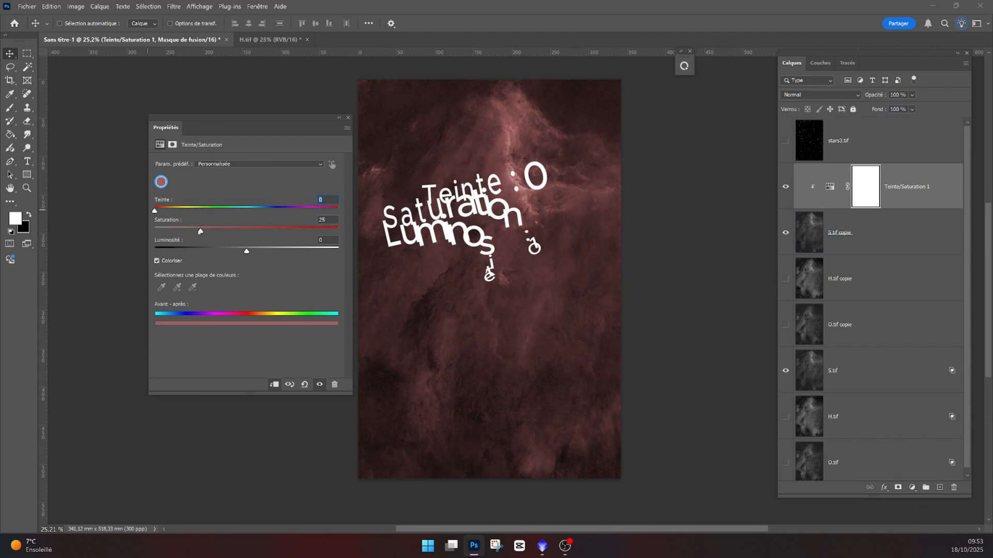
left_click_drag(201, 231, 329, 231)
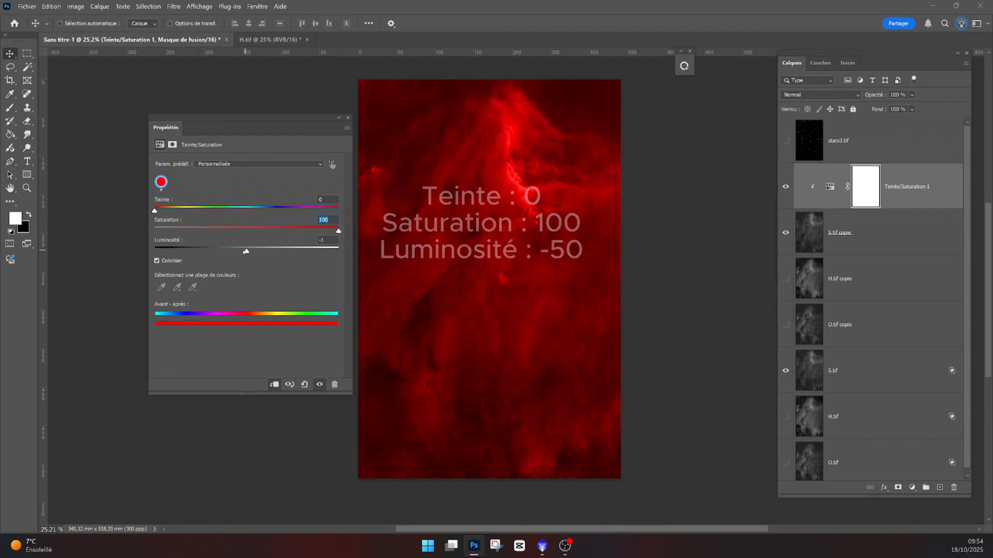
left_click_drag(247, 251, 213, 253)
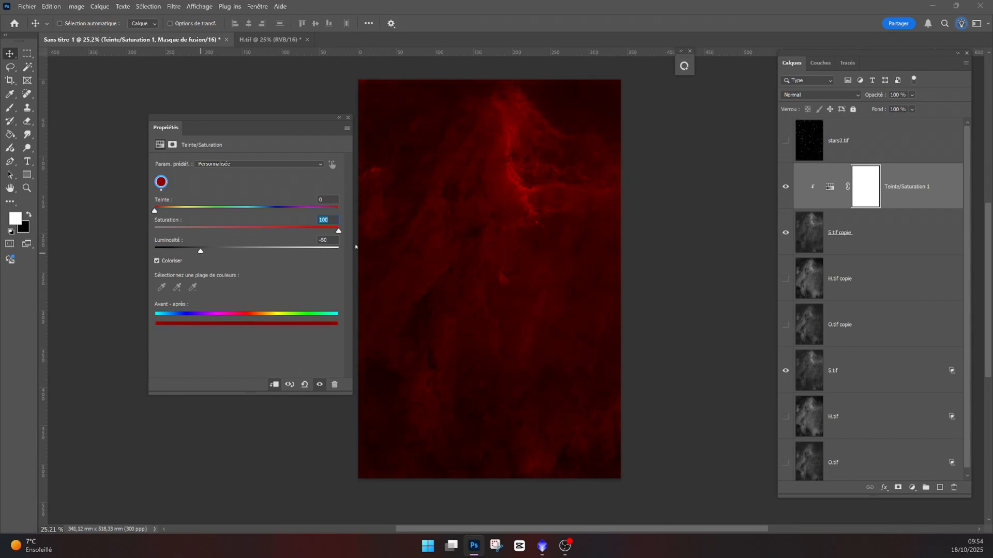
left_click(339, 117)
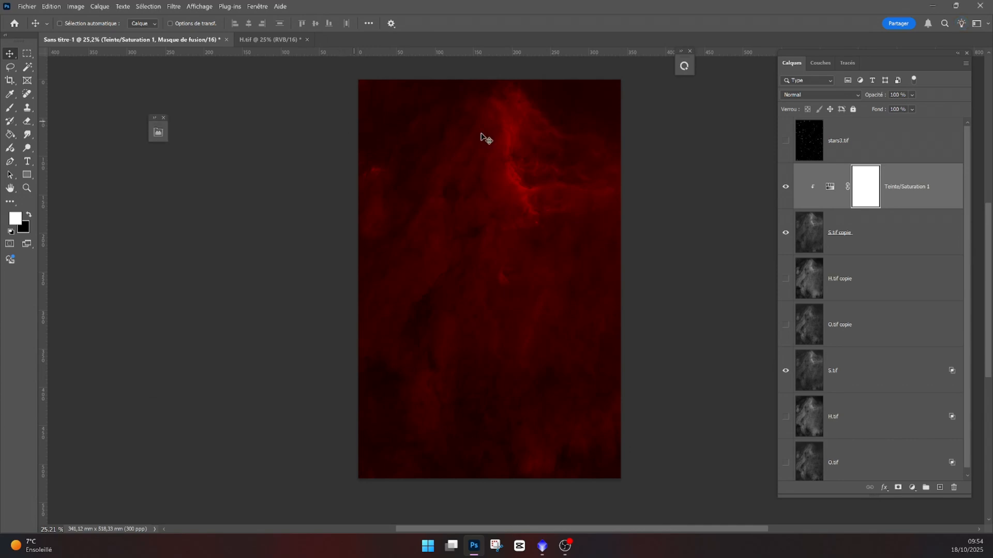
- Toggle S.tif copie's visibility repeatedly to compare the red-tinted result against the layers below
left_click(816, 230)
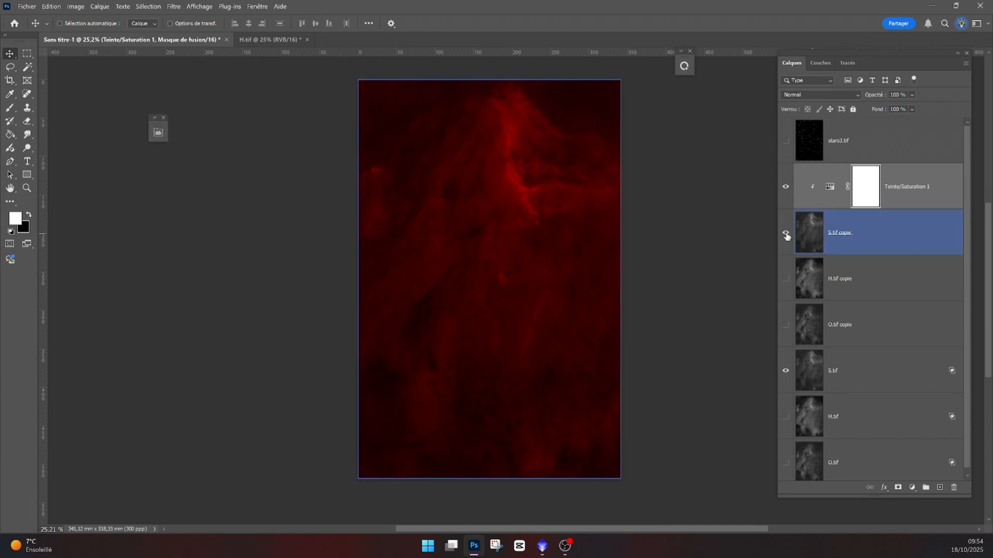
left_click(786, 236)
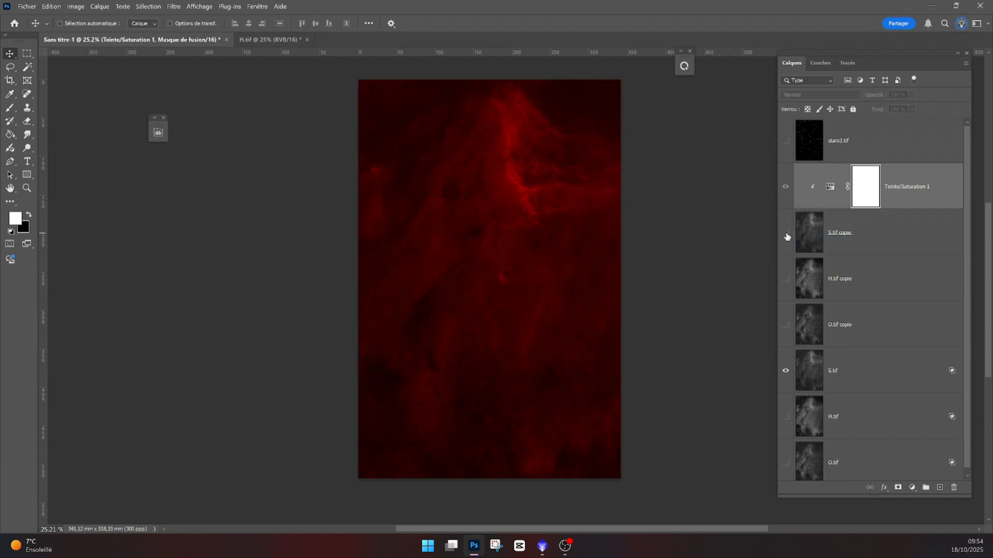
left_click(786, 236)
left_click(786, 236)
left_click(786, 236)
left_click(786, 236)
left_click(786, 236)
left_click(791, 363)
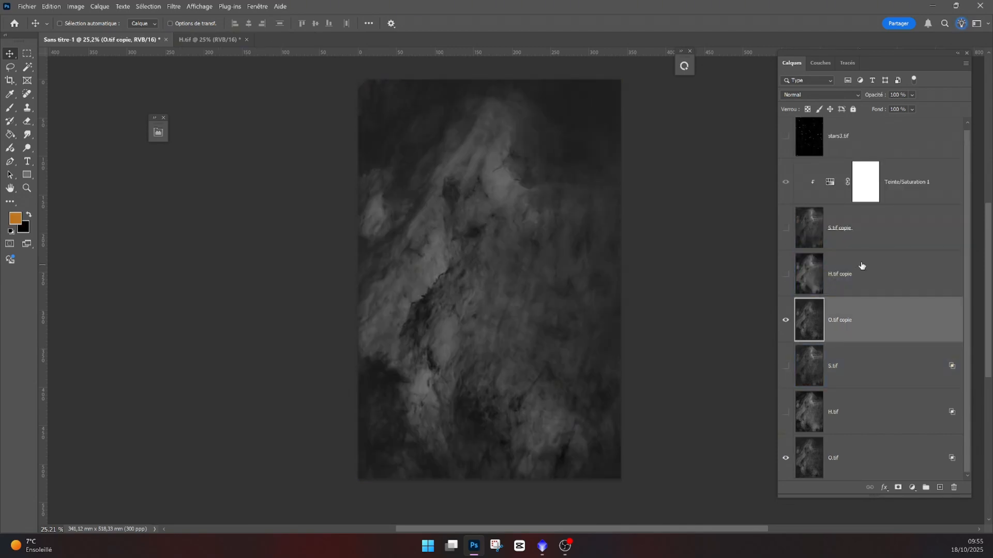
- Select O.tif copie and add a Hue/Saturation adjustment layer clipped to it
left_click(786, 321)
left_click(810, 456)
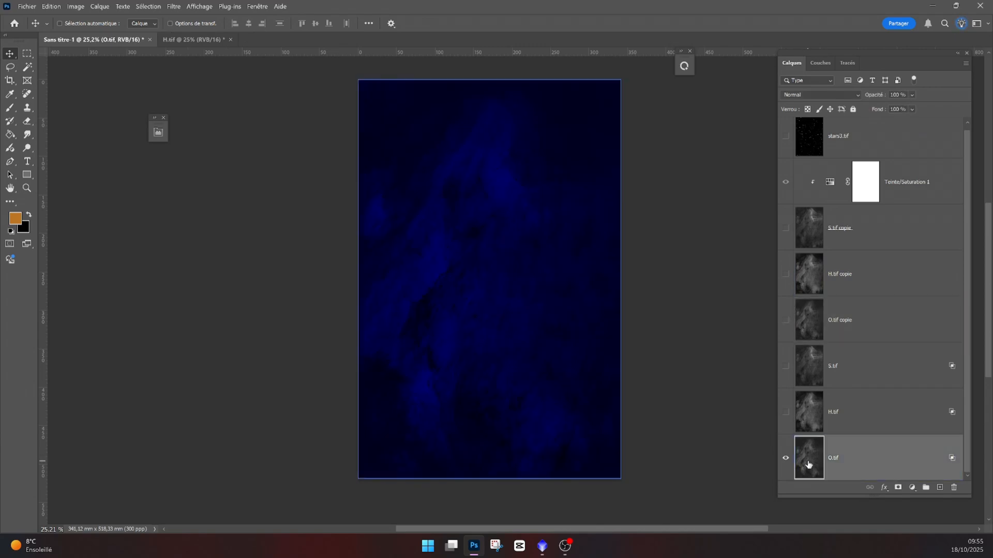
left_click(786, 320)
left_click(812, 321)
left_click(912, 488)
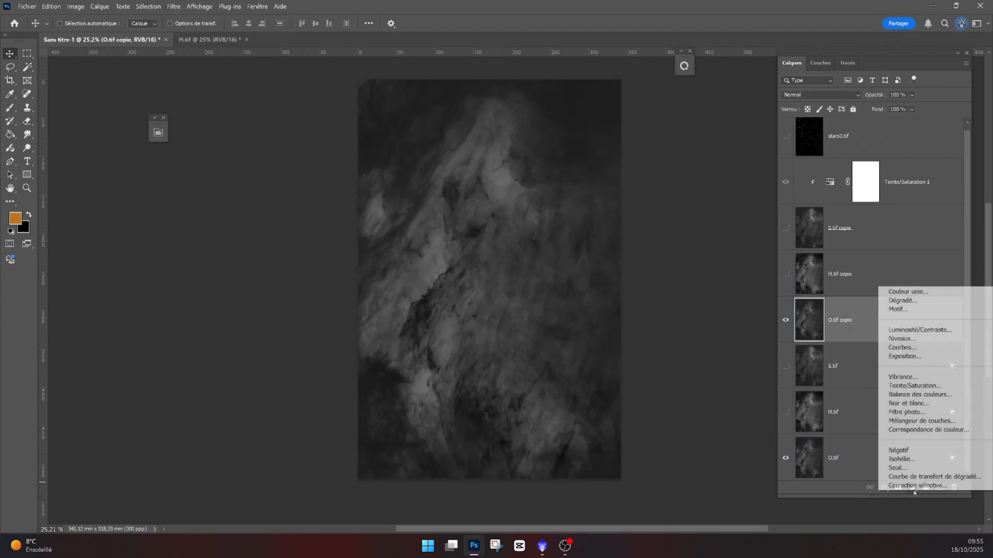
left_click(917, 385)
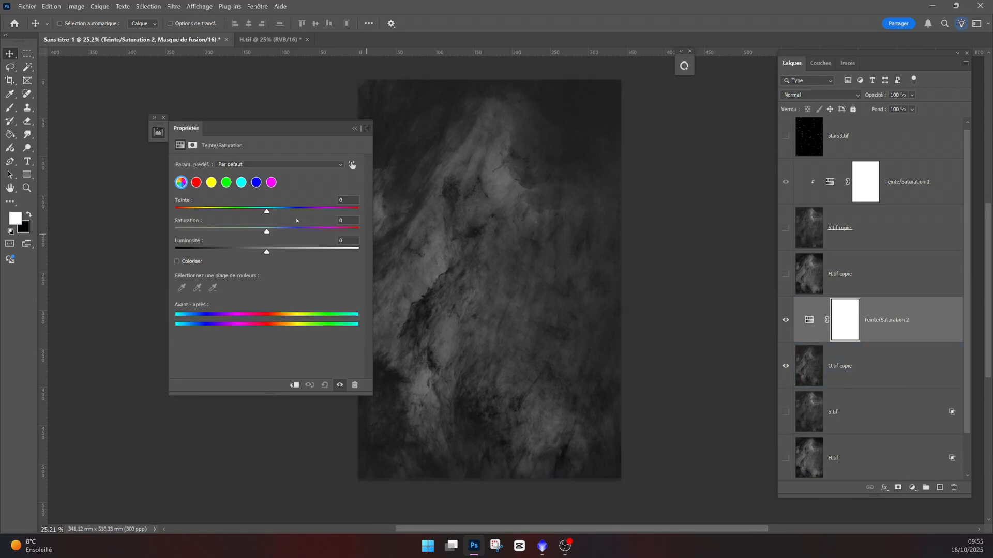
left_click(294, 386)
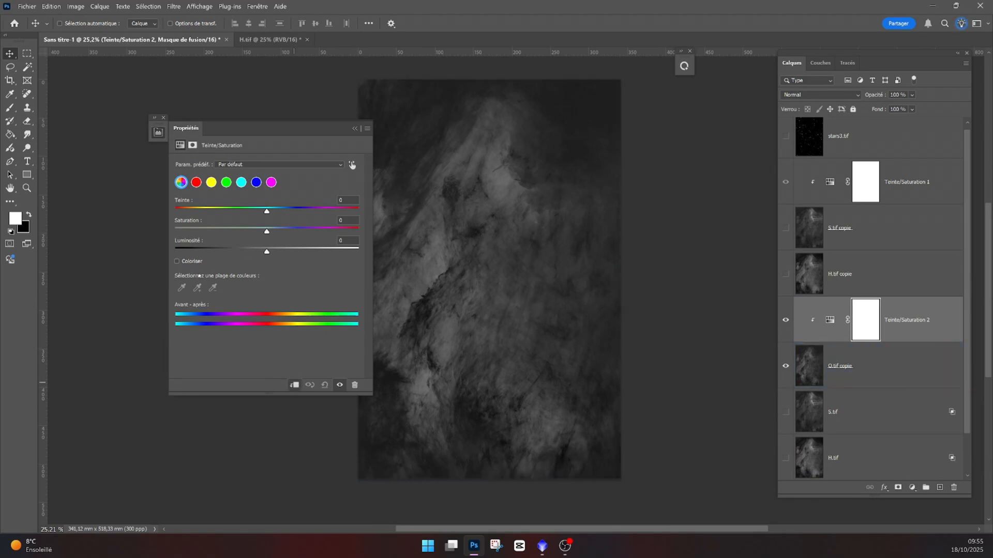
- Colorize Hue/Saturation 2 with hue 240, saturation 100 and lightness -50, then hide O.tif copie
left_click(177, 262)
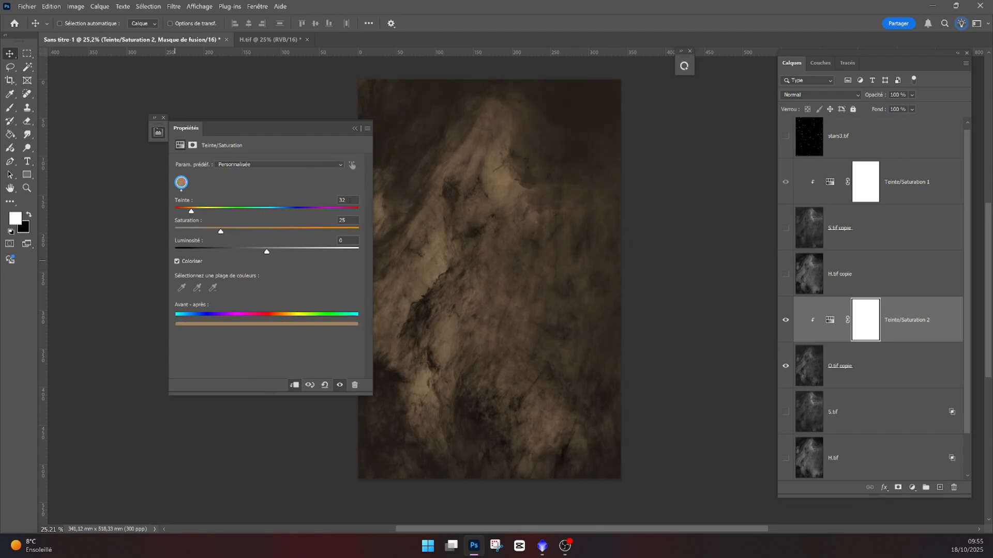
type("240")
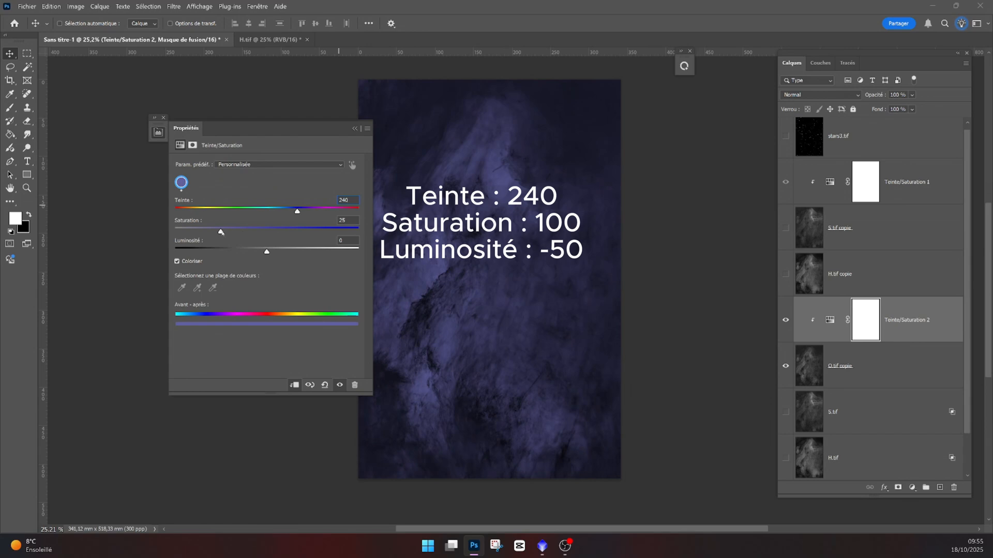
left_click_drag(221, 232, 359, 231)
left_click_drag(267, 251, 228, 258)
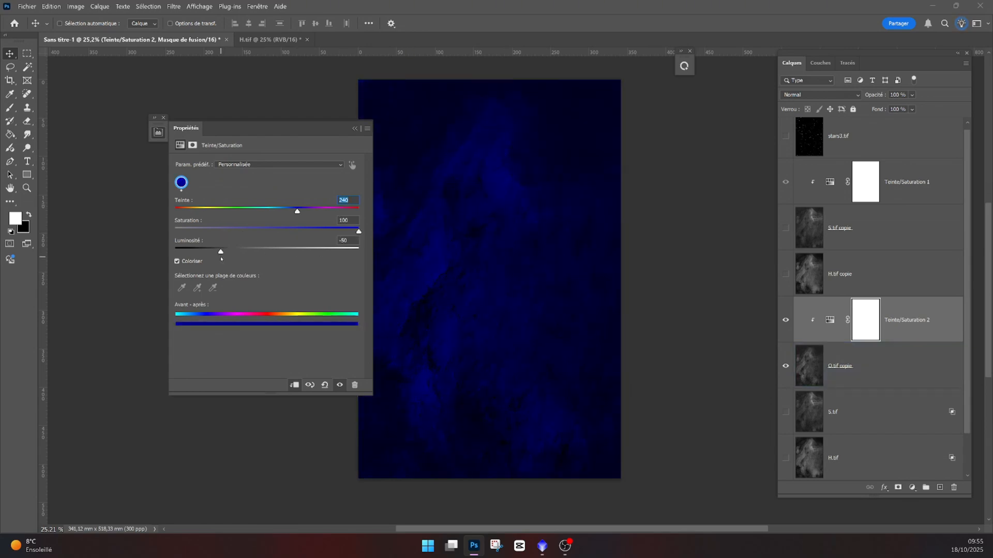
scroll(785, 324, "down", 1)
left_click(785, 320)
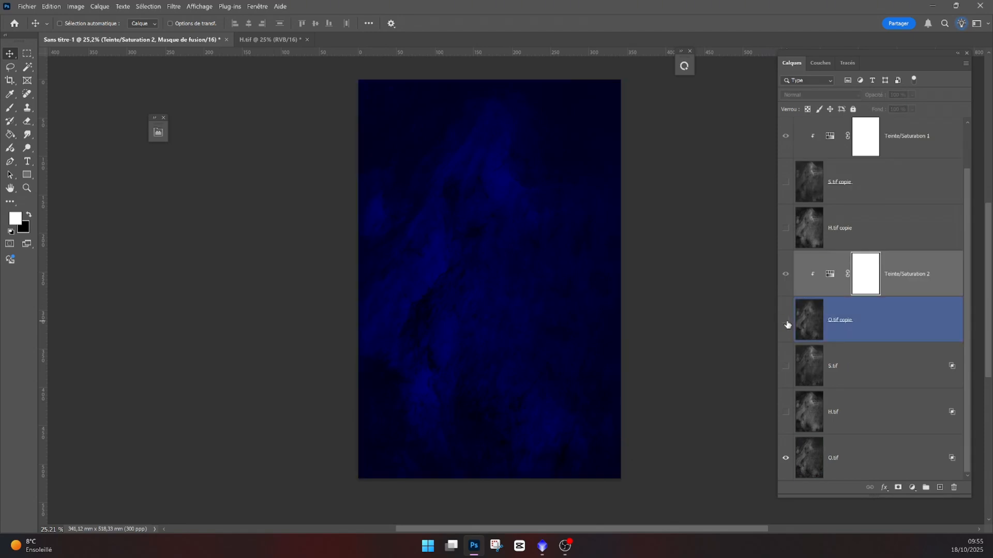
- Toggle the layer visibilities so that only the H.tif layer is displayed
left_click(787, 323)
left_click(787, 323)
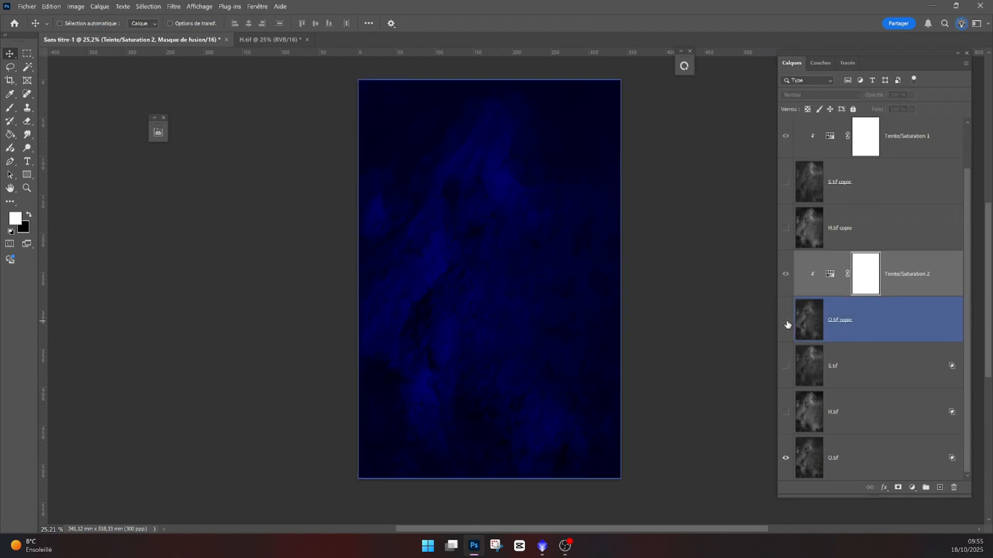
left_click(786, 323)
left_click(785, 320)
left_click(797, 458)
left_click(785, 458)
left_click(785, 412)
left_click(813, 411)
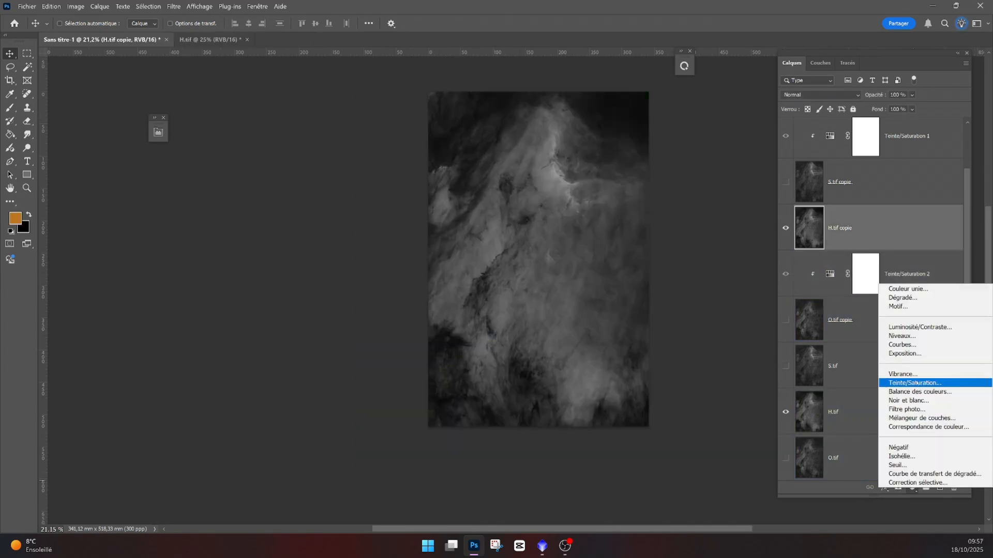
- Add a Hue/Saturation adjustment layer clipped to H.tif copie
left_click(913, 384)
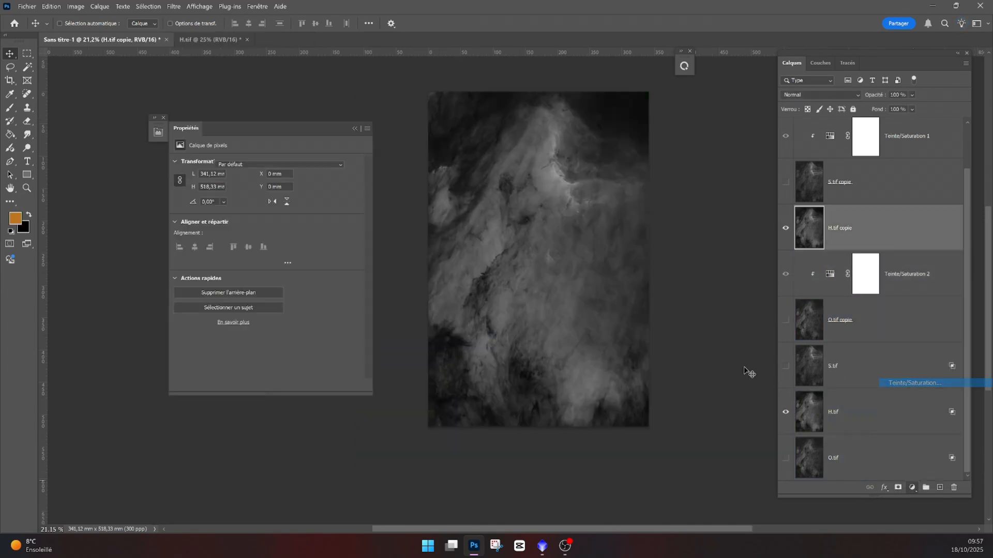
left_click(295, 386)
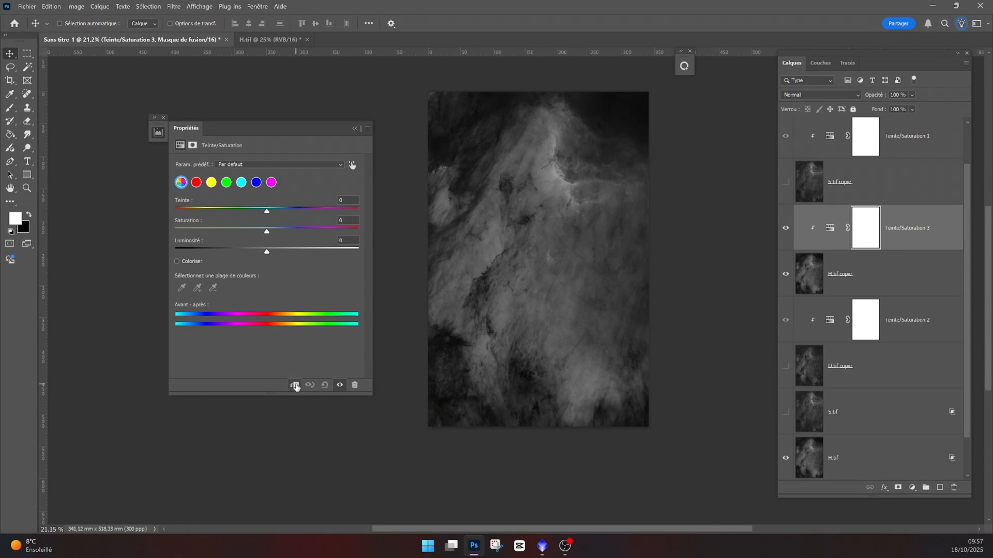
- Colorize the new Hue/Saturation layer with hue 120, saturation 100 and lightness -50
left_click(176, 261)
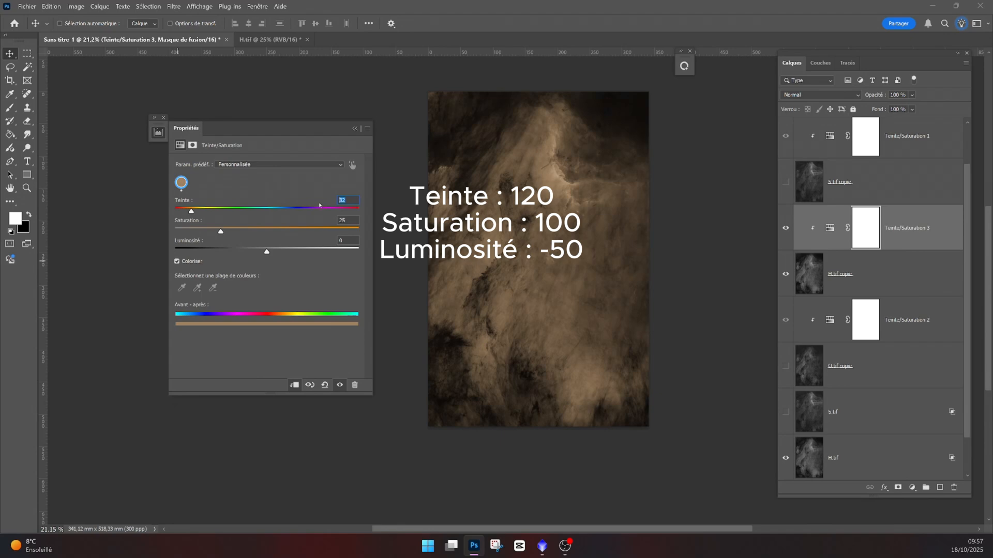
type("120")
left_click_drag(221, 231, 363, 231)
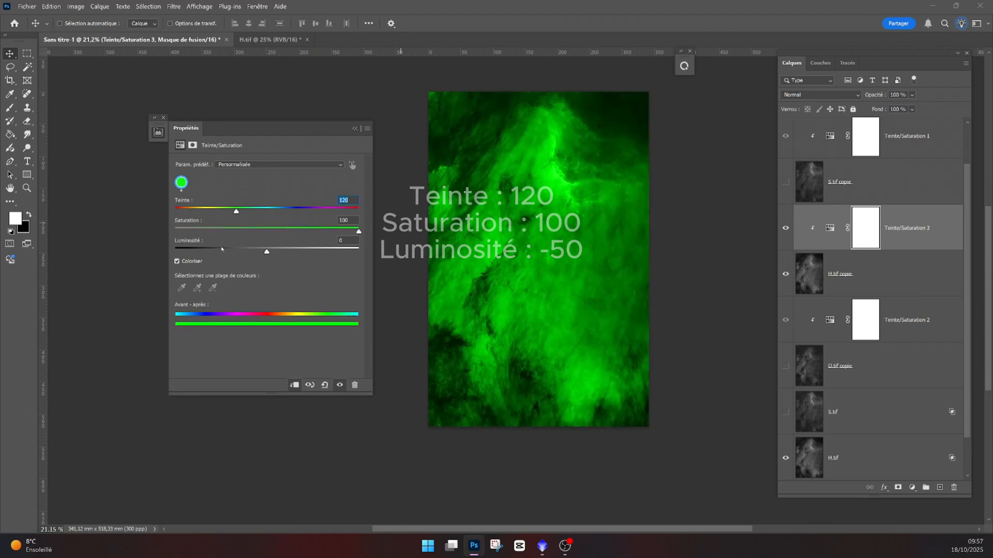
left_click(222, 249)
left_click(852, 274)
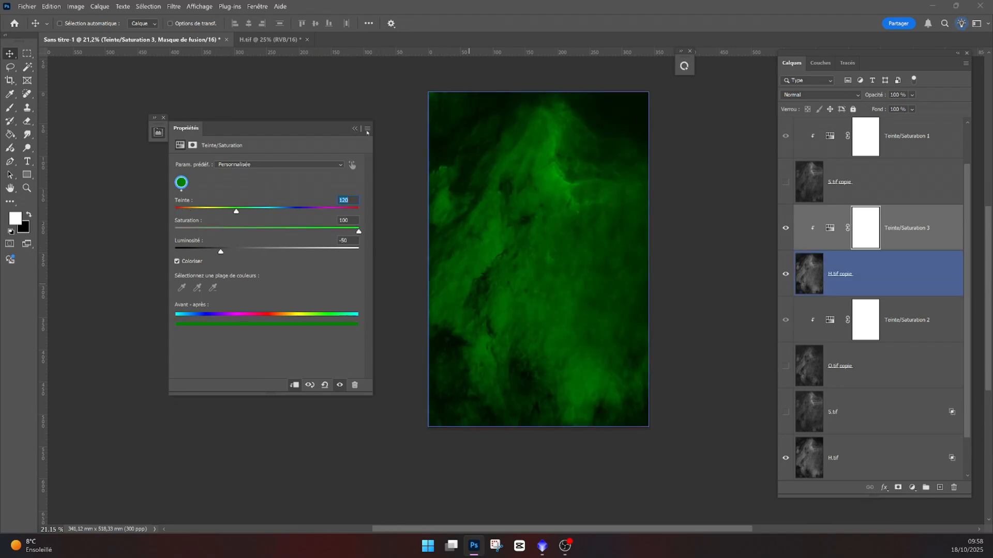
- Set the S.tif copie layer's blend mode to Superposition
left_click(785, 275)
left_click(785, 274)
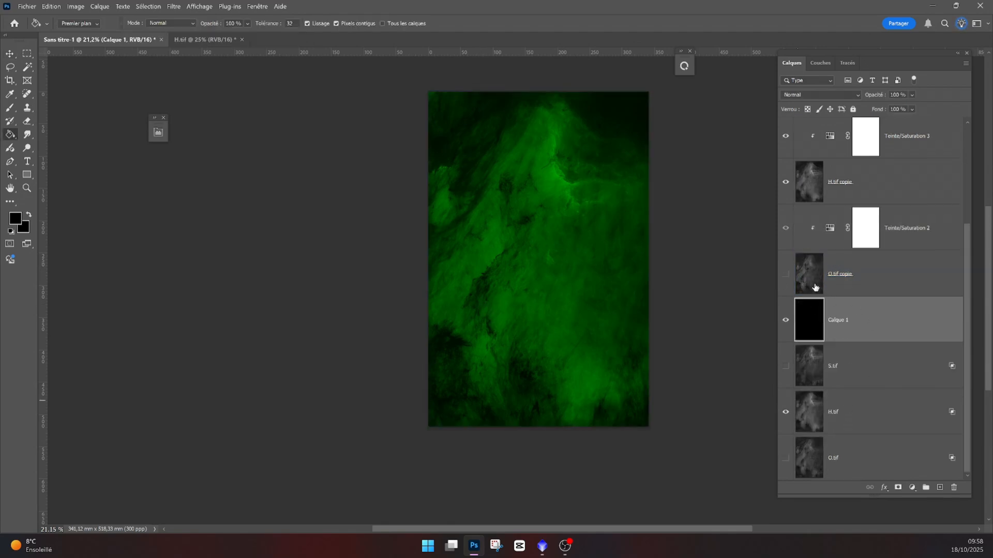
left_click(786, 274)
scroll(791, 269, "up", 3)
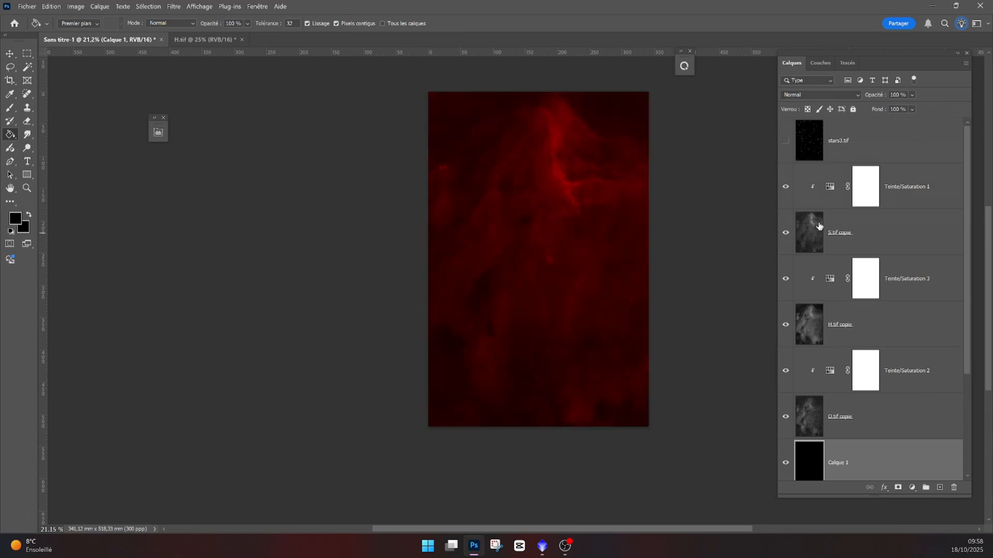
left_click(828, 198)
left_click(830, 213)
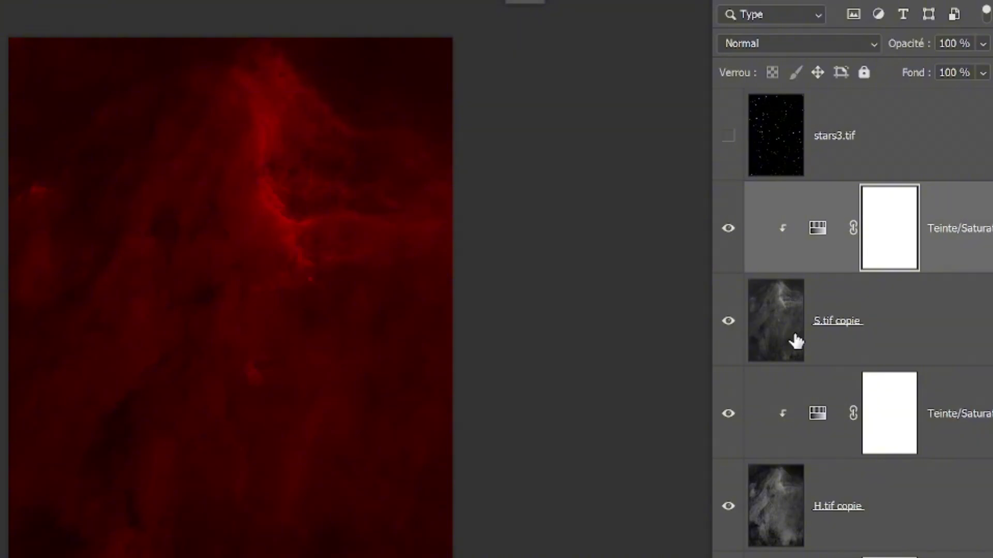
left_click(816, 240)
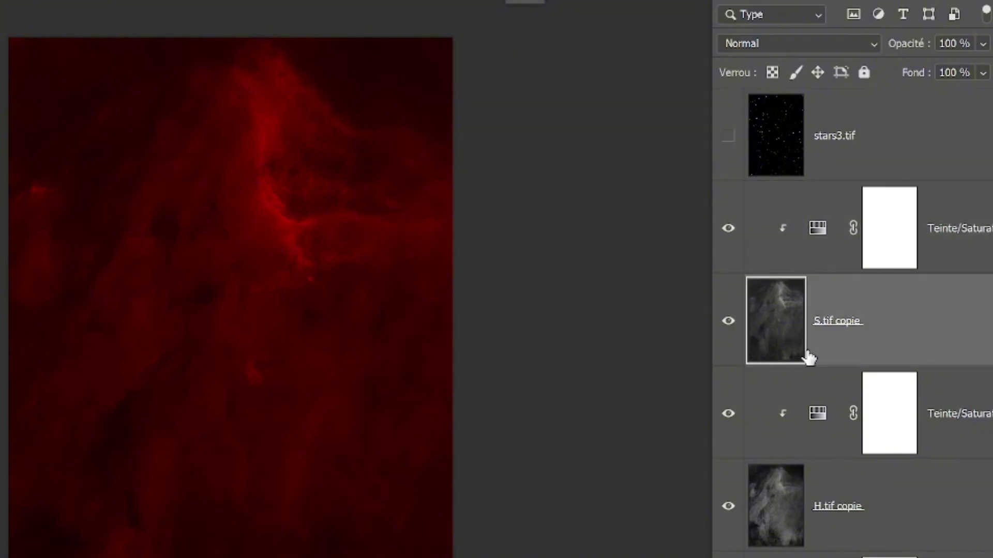
left_click(814, 45)
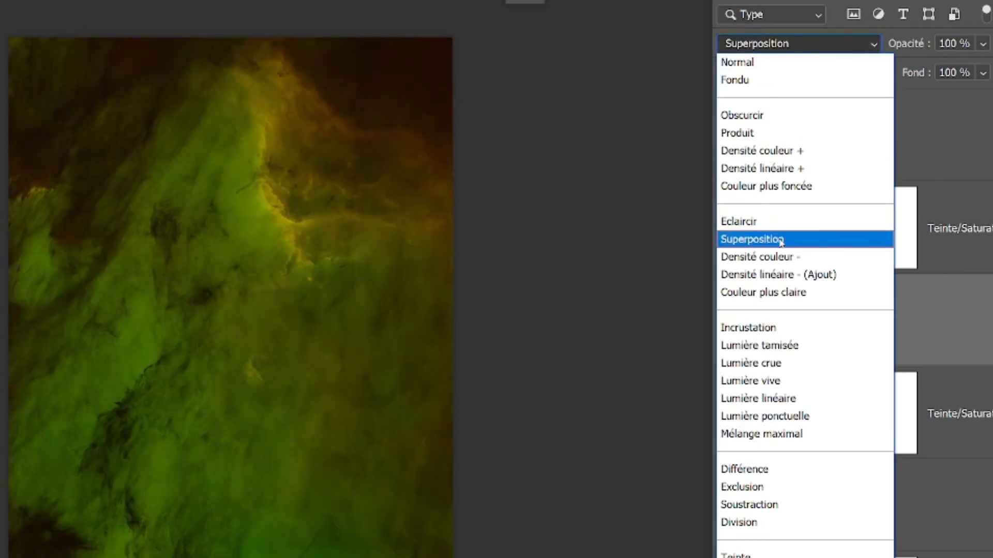
left_click(782, 242)
- Set the H.tif copie layer's blend mode to Superposition
left_click(833, 502)
left_click(792, 44)
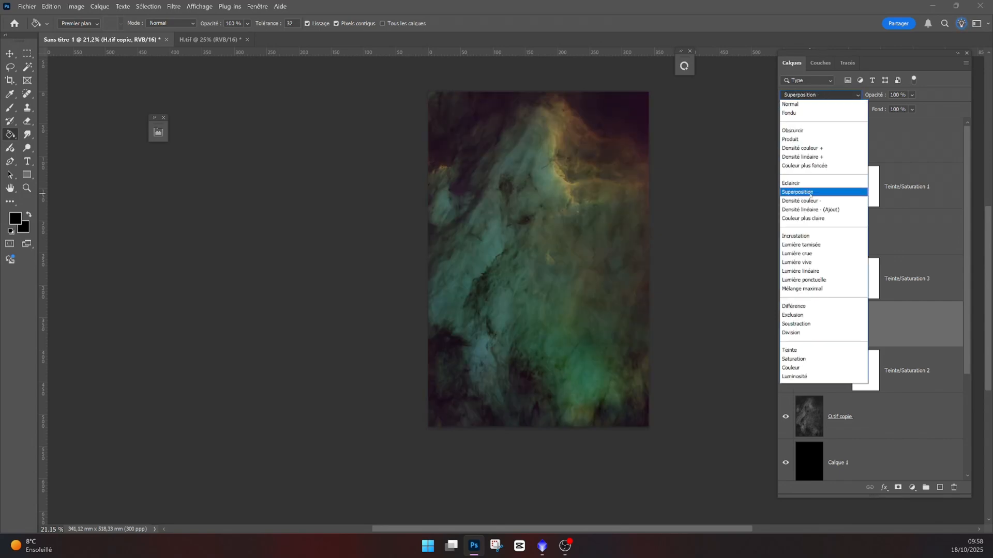
left_click(811, 193)
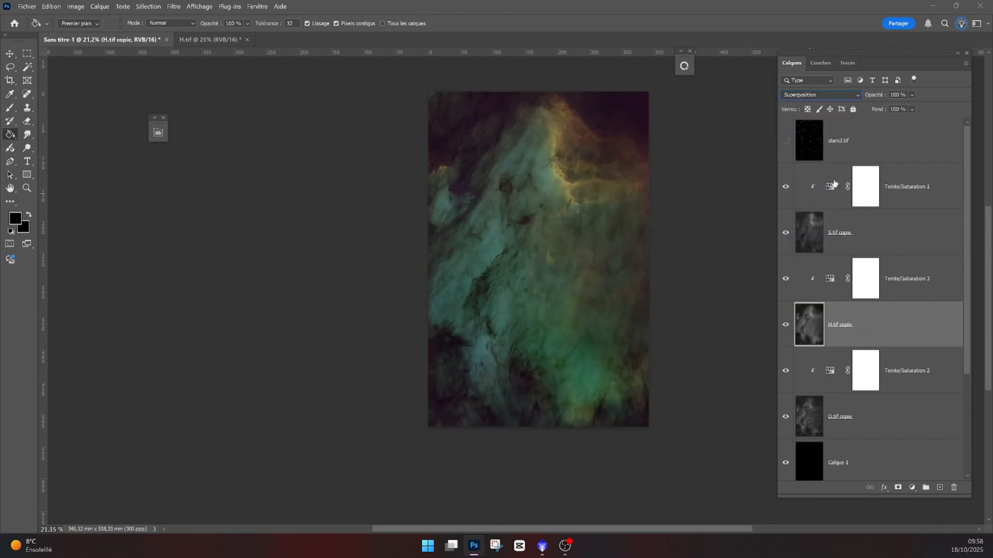
- Group the colorized layers and their Hue/Saturation adjustments into a new group
left_click(813, 421)
left_click(832, 187, "shift")
left_click(926, 488)
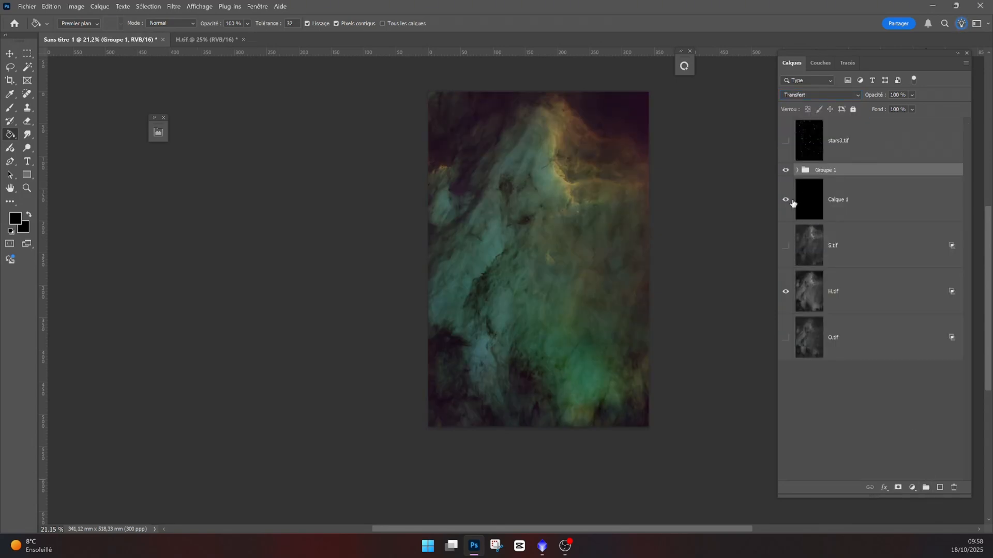
- Toggle Calque 1, S.tif, O.tif and Groupe 1 visibility to compare the composite with the originals
left_click(786, 200)
left_click(785, 245)
left_click(786, 337)
left_click(786, 170)
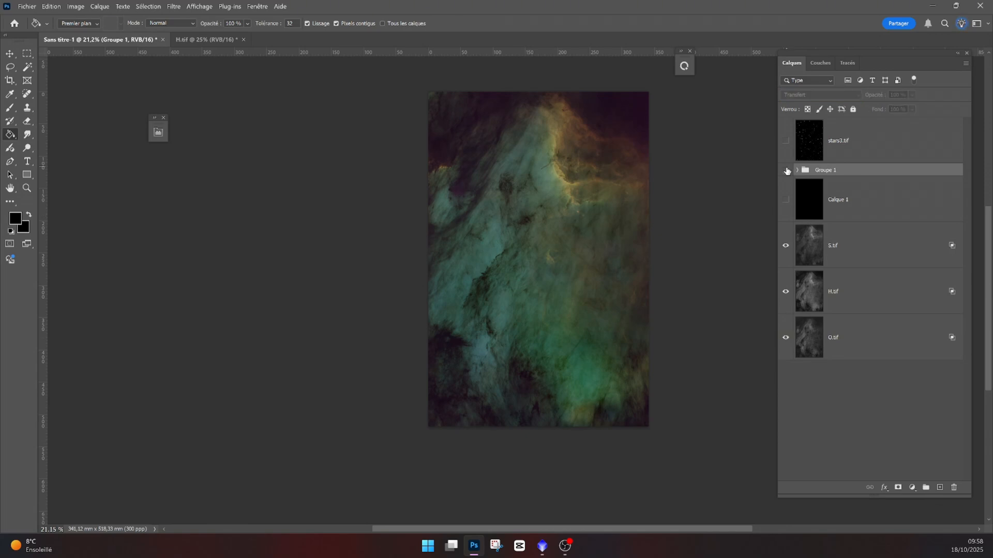
left_click(787, 170)
left_click(786, 171)
left_click(787, 170)
left_click(787, 170)
left_click(786, 171)
- Create a new group named reglages above Groupe 1
left_click(797, 170)
scroll(844, 234, "down", 3)
scroll(868, 238, "up", 2)
left_click(797, 126)
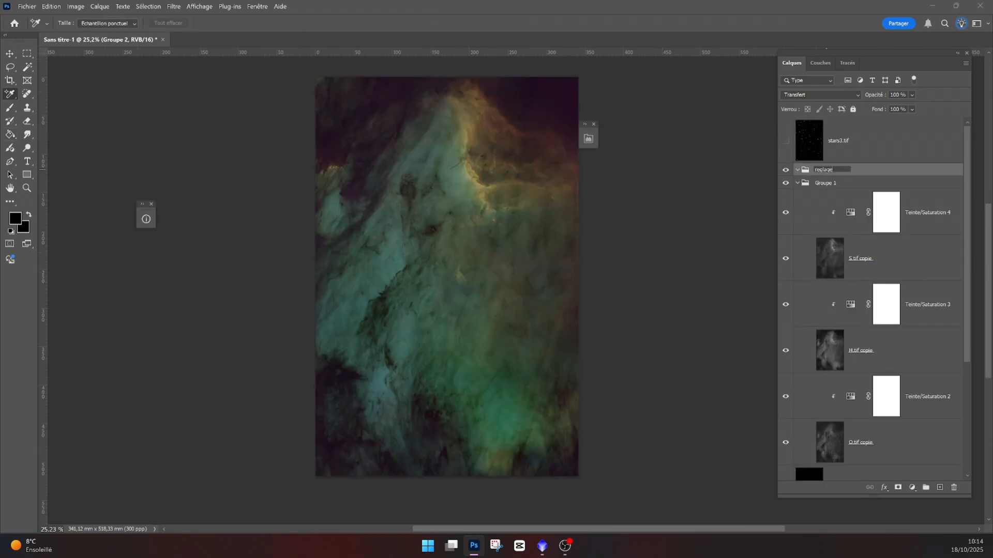
type("s")
key("Return")
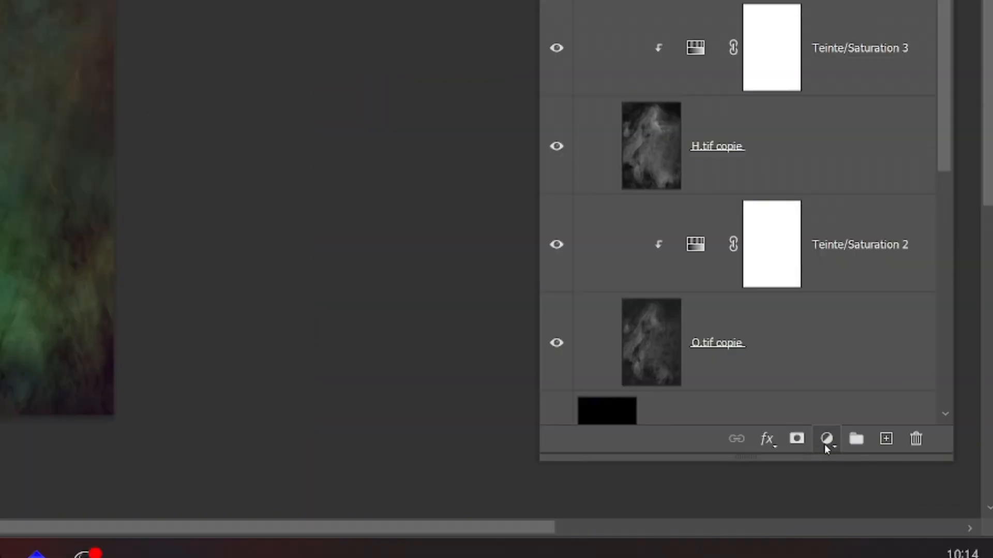
- Add a Selective Color layer and set the greens to cyan -43, magenta +100 and yellow -71
left_click(912, 489)
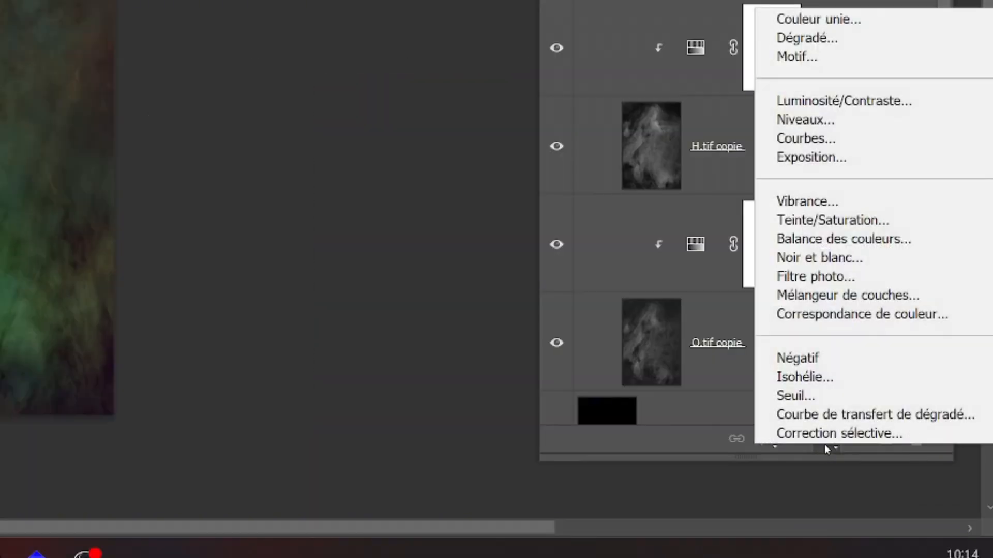
left_click(838, 433)
left_click(698, 140)
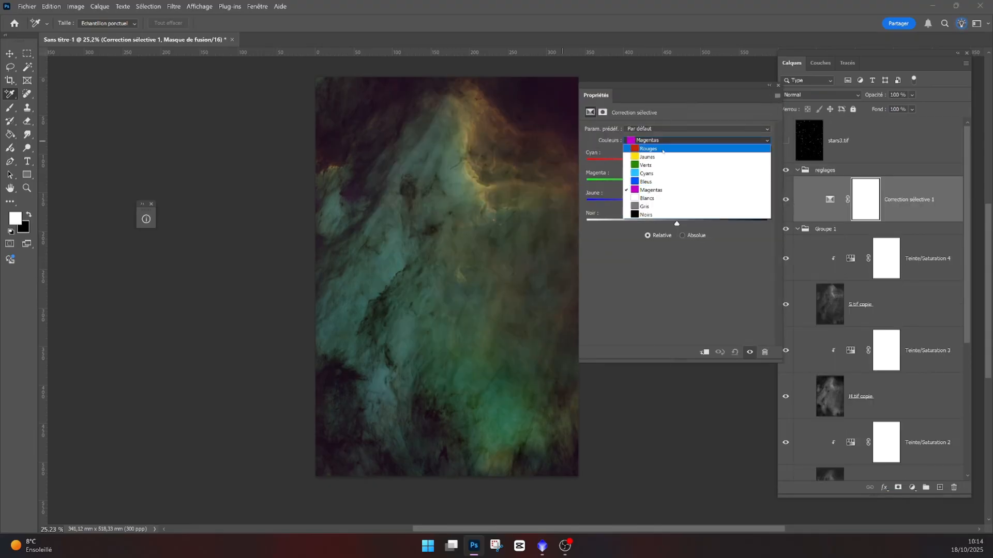
left_click(672, 161)
left_click_drag(676, 163, 638, 164)
left_click_drag(677, 184, 768, 184)
left_click_drag(677, 204, 612, 206)
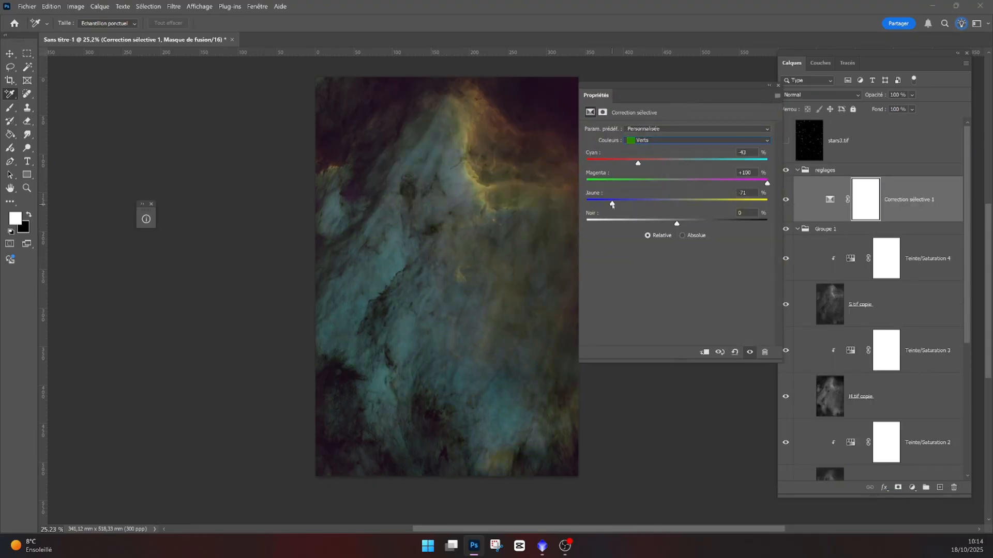
- Reduce cyan in the reds and adjust the yellows' magenta and yellow sliders in the Selective Color layer
left_click(653, 141)
left_click(653, 148)
left_click_drag(677, 164, 625, 165)
left_click(659, 140)
left_click(659, 157)
left_click_drag(678, 204, 687, 205)
left_click_drag(677, 184, 703, 206)
- Adjust the cyan and yellow sliders for the cyans and magentas, then close the properties
left_click(668, 141)
left_click(667, 181)
left_click(668, 140)
left_click_drag(677, 164, 723, 164)
left_click(667, 173)
left_click_drag(677, 204, 636, 205)
left_click(668, 140)
left_click(667, 189)
left_click_drag(677, 163, 730, 163)
left_click(769, 85)
- Add a second Selective Color layer and set the reds to cyan -62 and yellow +15
left_click(912, 488)
left_click(918, 482)
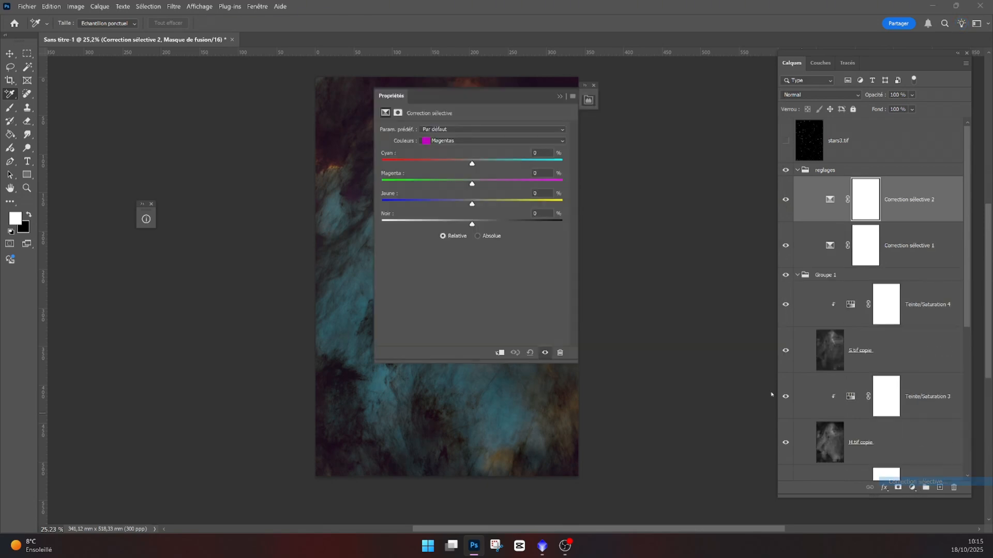
left_click_drag(468, 94, 692, 110)
left_click(700, 158)
left_click(667, 165)
left_click_drag(695, 180, 638, 180)
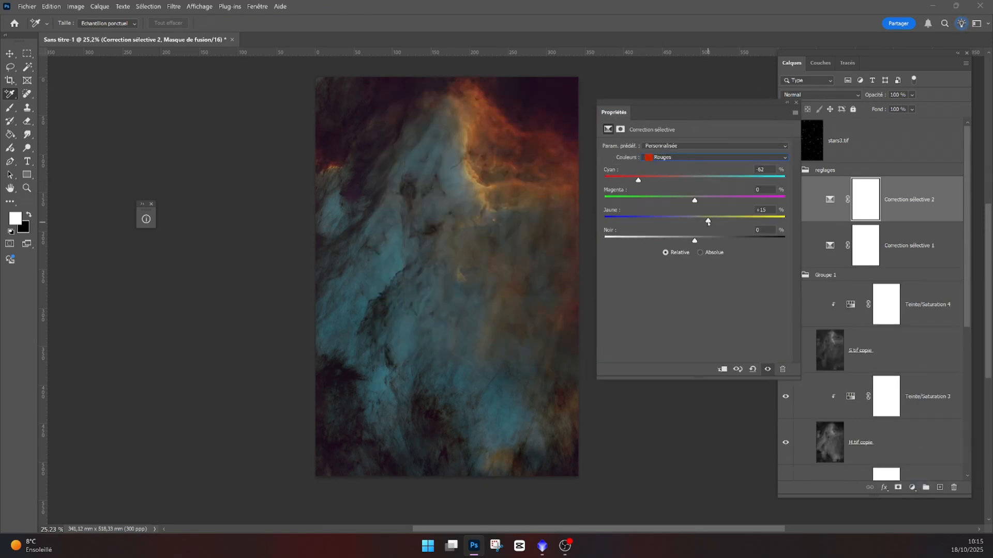
- Lower yellow in the greens and magenta in the cyans of the second Selective Color layer, then close the properties
left_click(714, 158)
left_click(694, 172)
left_click(713, 158)
left_click(667, 181)
left_click_drag(694, 221, 604, 241)
left_click(714, 157)
left_click(667, 189)
left_click_drag(696, 200, 641, 221)
left_click(714, 157)
left_click(667, 196)
left_click(686, 158)
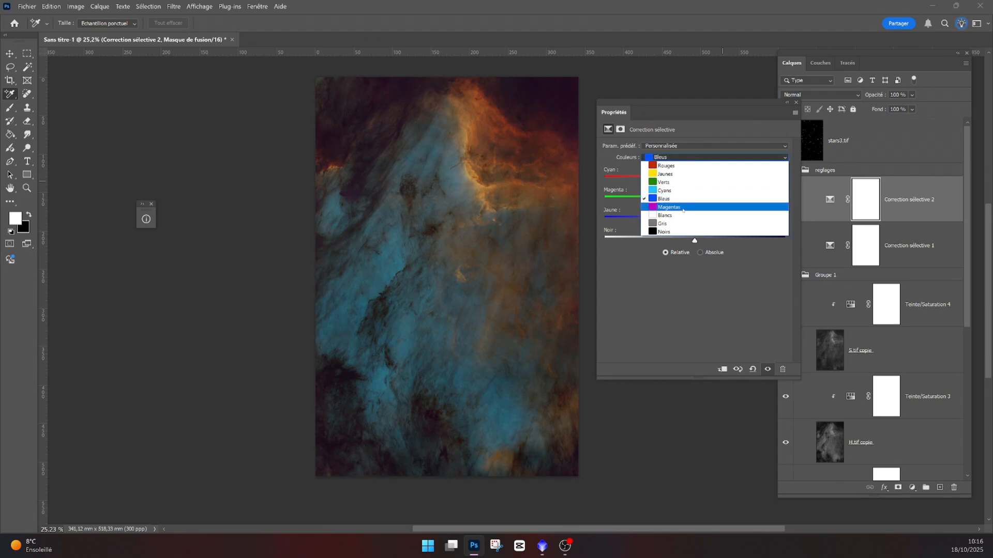
left_click(786, 105)
left_click(786, 103)
- Add a Levels layer clipped to S.tif copie, nudging the black point and pulling the white point in
left_click(783, 171)
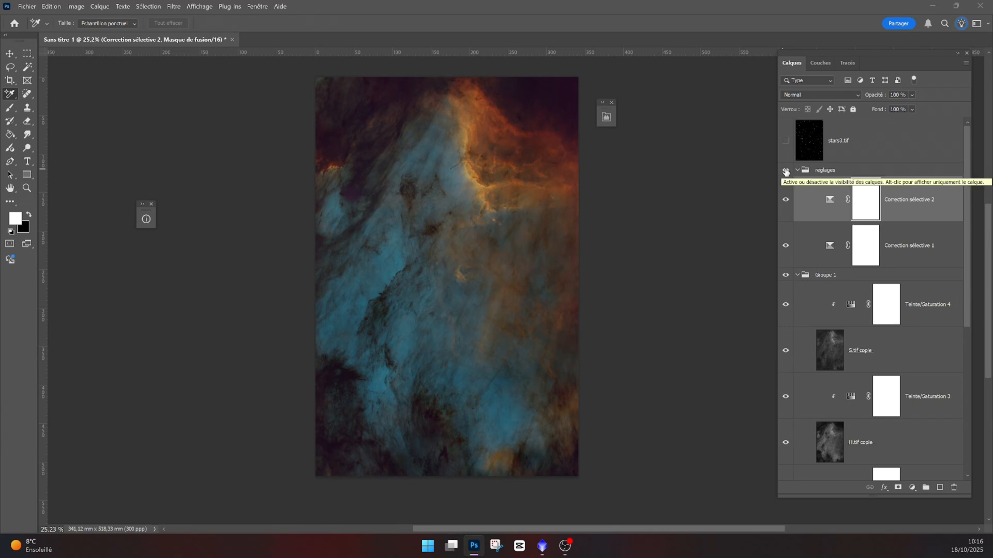
scroll(792, 176, "down", 1)
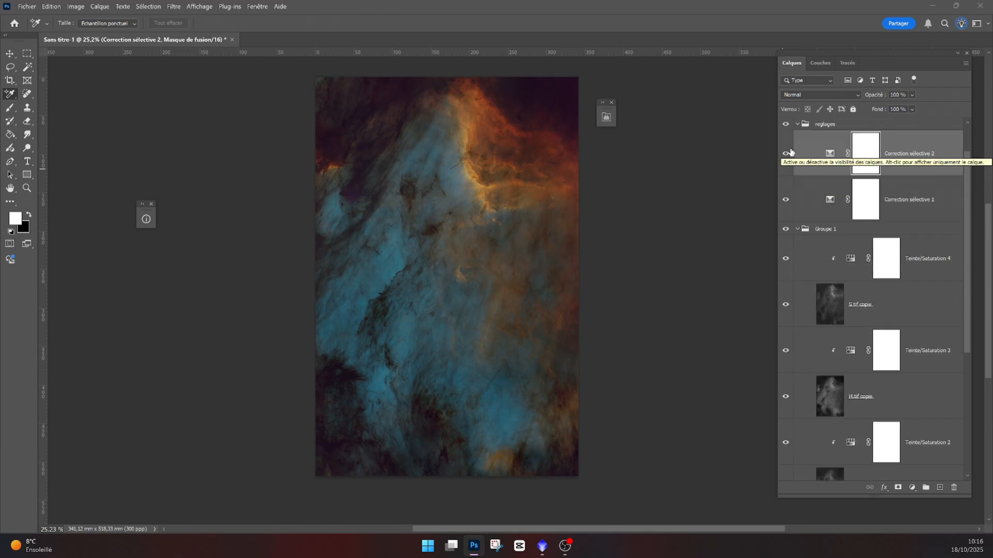
left_click(836, 296)
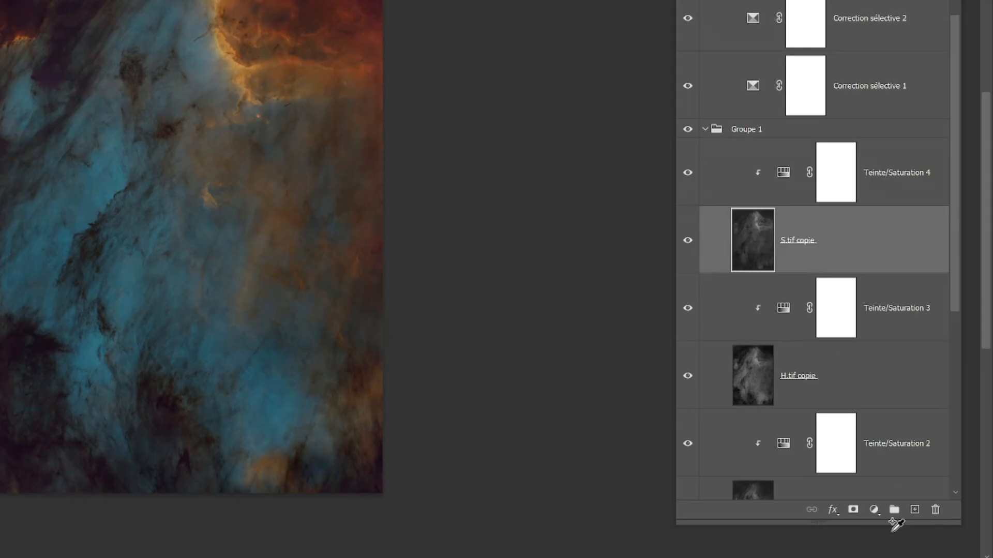
left_click(874, 510)
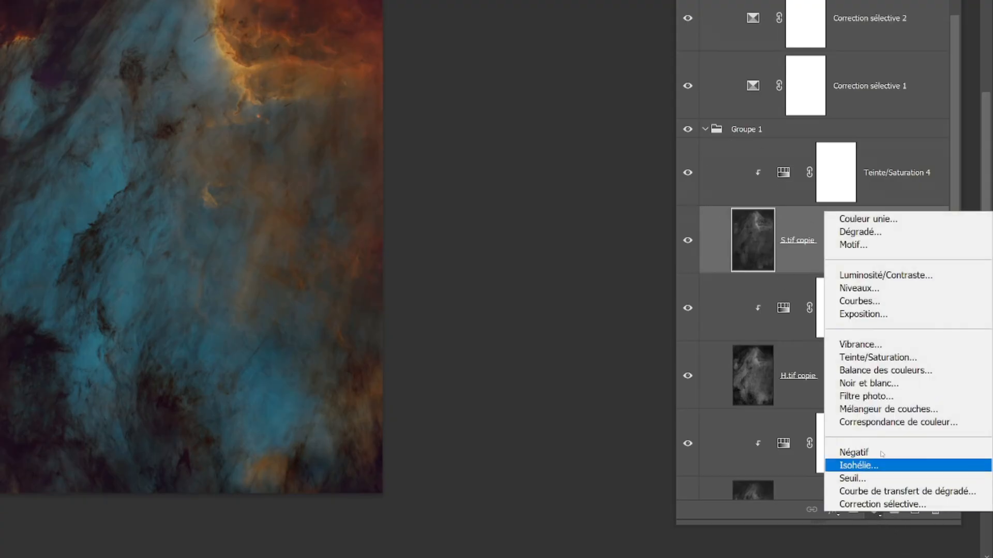
left_click(872, 289)
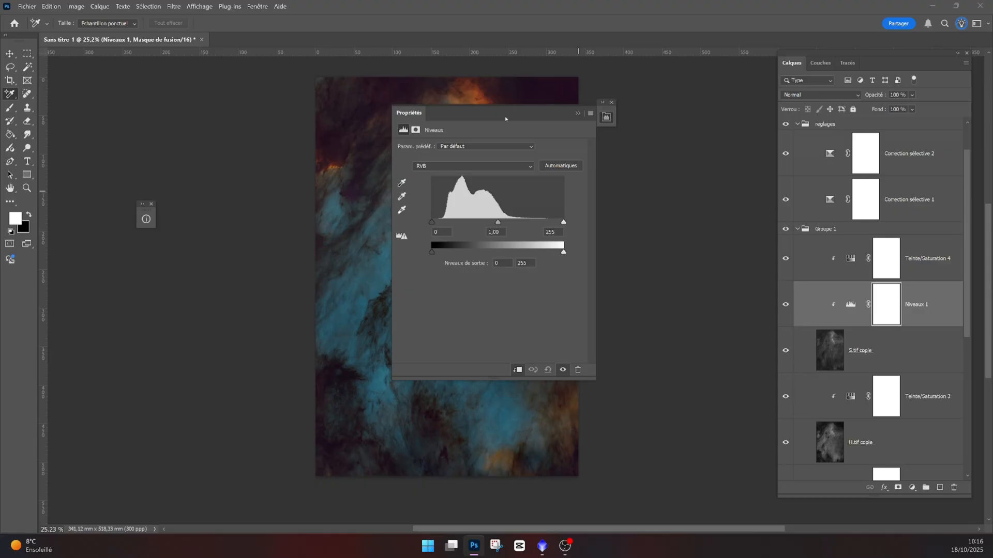
left_click_drag(655, 223, 659, 225)
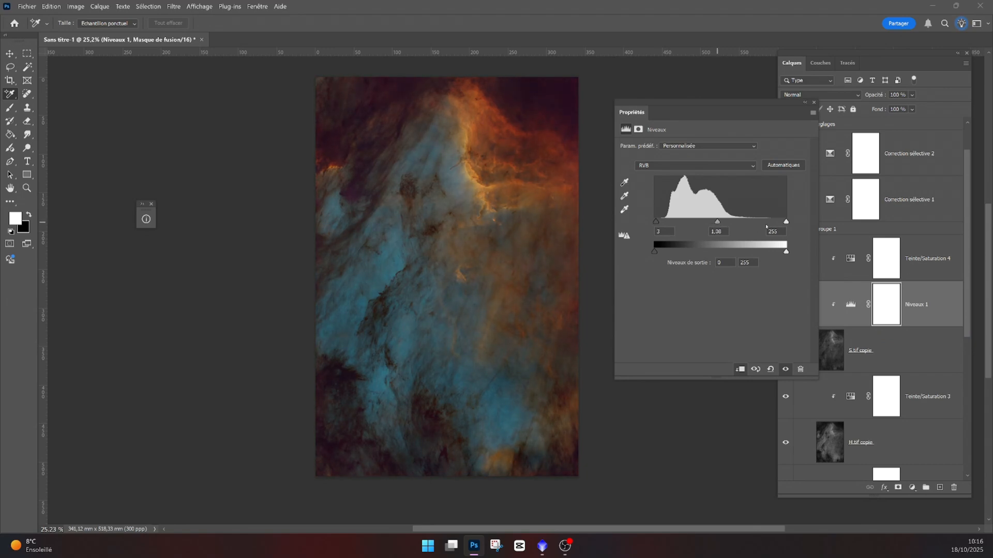
left_click_drag(787, 223, 774, 228)
left_click(805, 103)
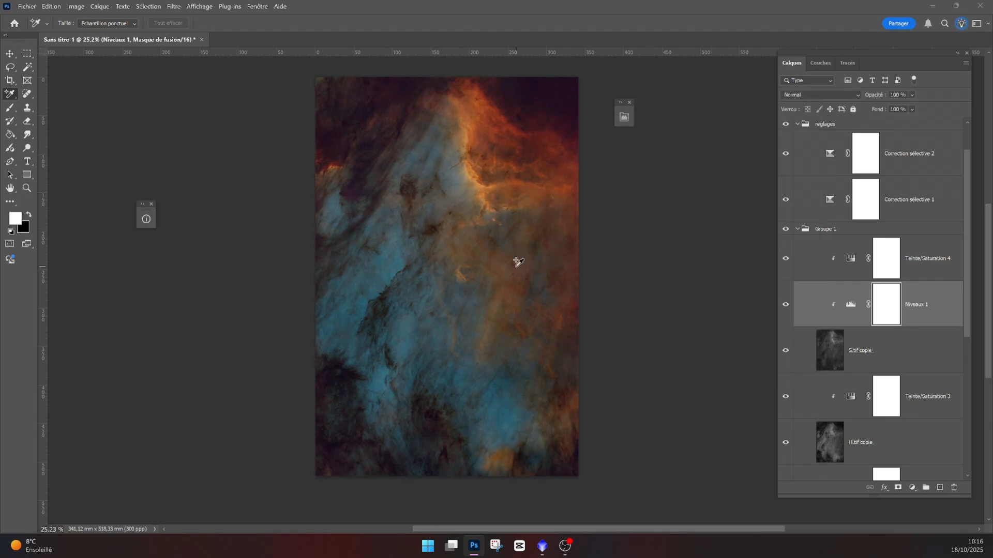
- Add a Levels layer clipped to H.tif copie with black point about 4, white point 232 and darker midtones
scroll(850, 409, "down", 3)
left_click(839, 295)
left_click(912, 487)
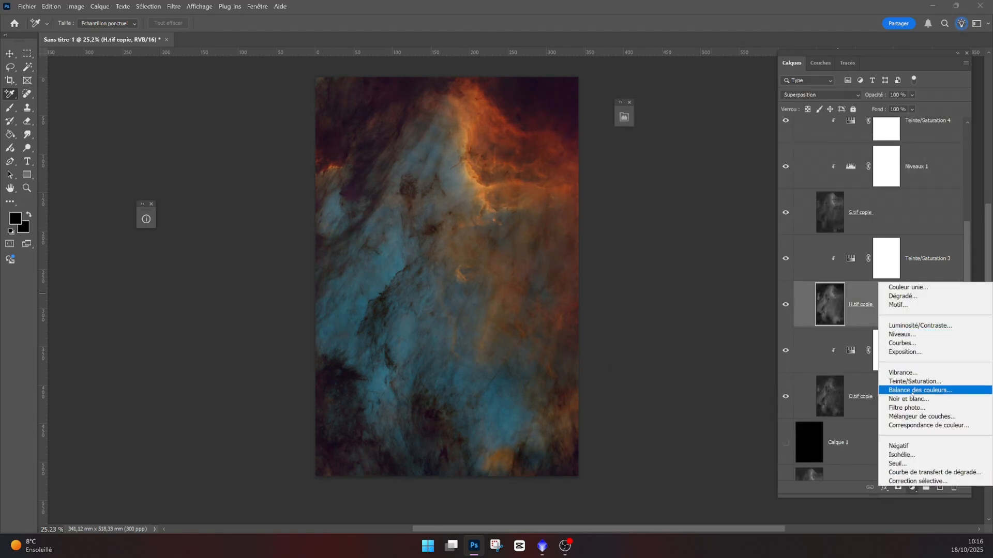
left_click(910, 334)
left_click_drag(725, 217, 712, 217)
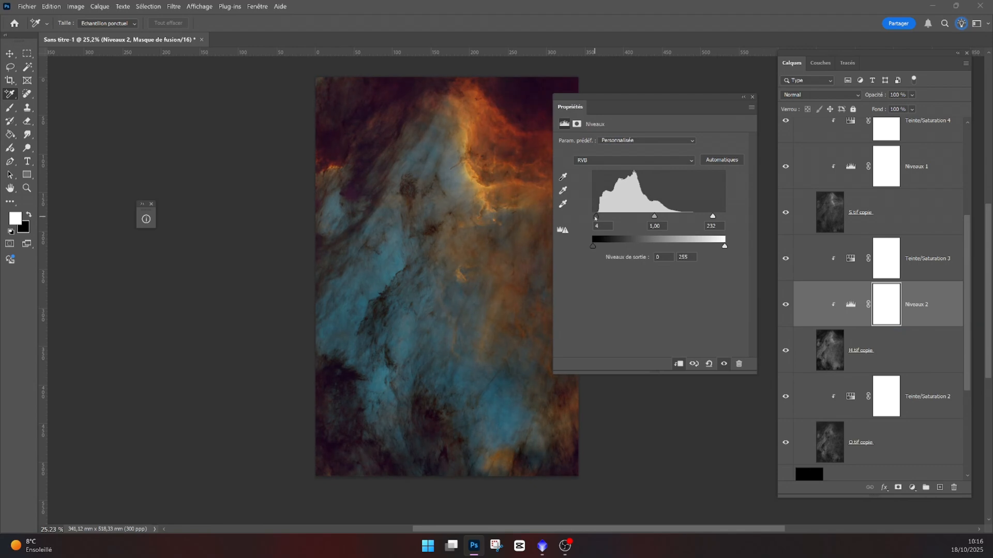
left_click_drag(593, 217, 595, 217)
left_click_drag(653, 217, 709, 219)
left_click(743, 97)
- Add a Levels layer clipped to O.tif copie and pull its white point in
left_click(838, 440)
left_click(912, 488)
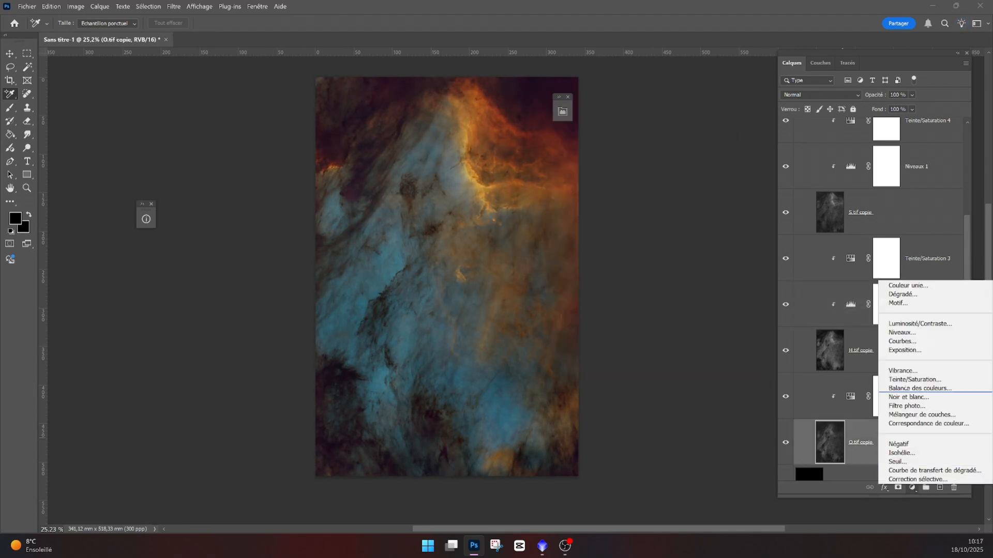
left_click(910, 334)
left_click_drag(656, 111, 703, 111)
left_click_drag(750, 217, 739, 216)
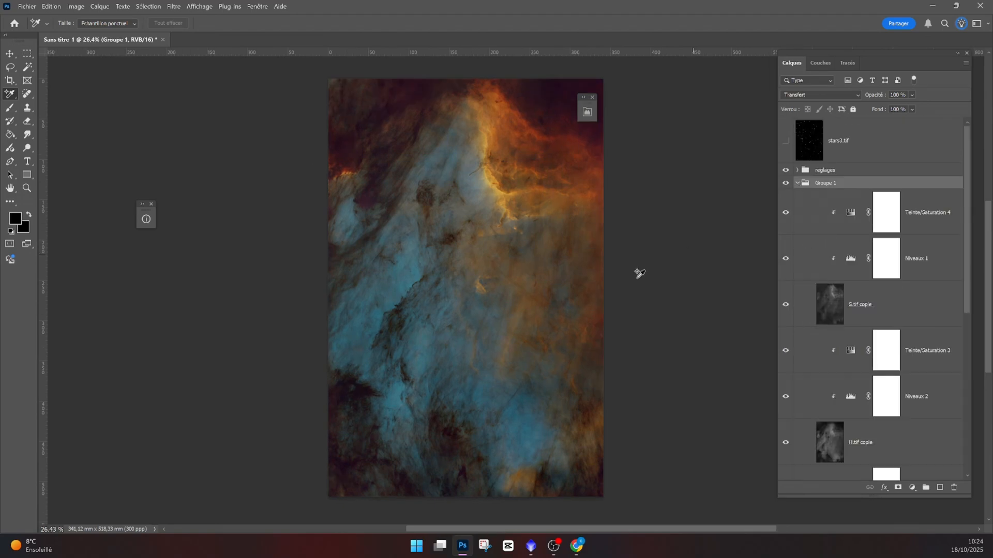
scroll(527, 250, "up", 10)
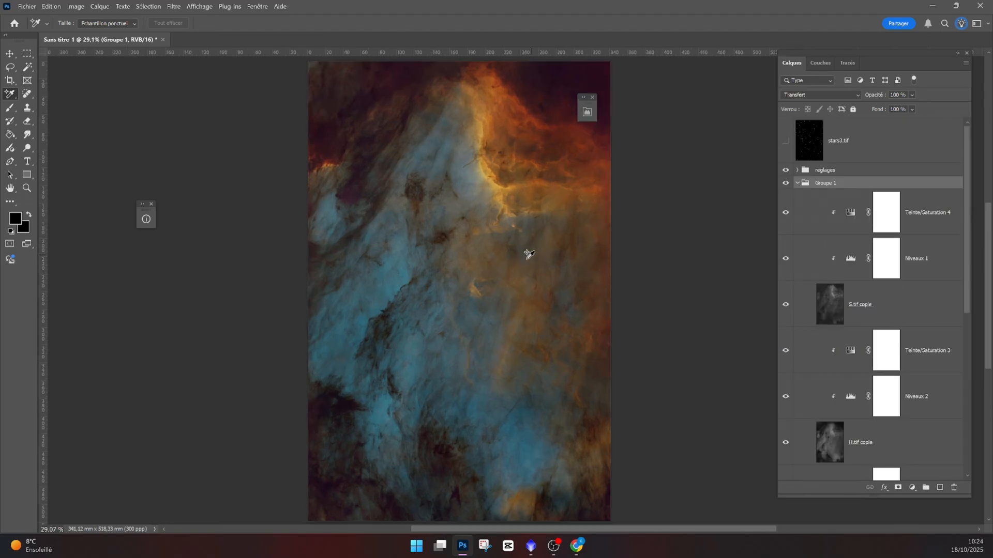
- Hide the reglages group, duplicate Groupe 1 and merge the duplicate into a single layer
scroll(446, 334, "up", 5)
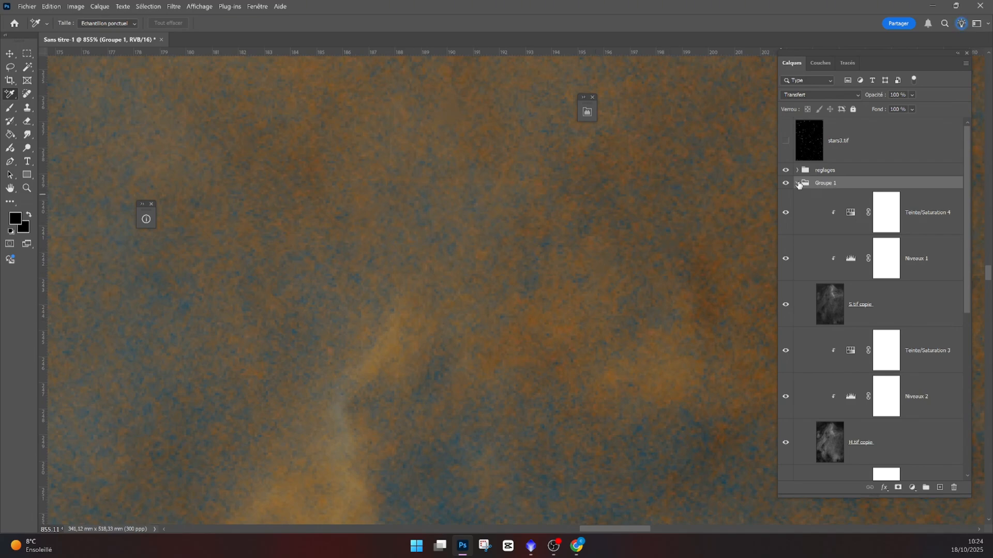
scroll(398, 316, "down", 10)
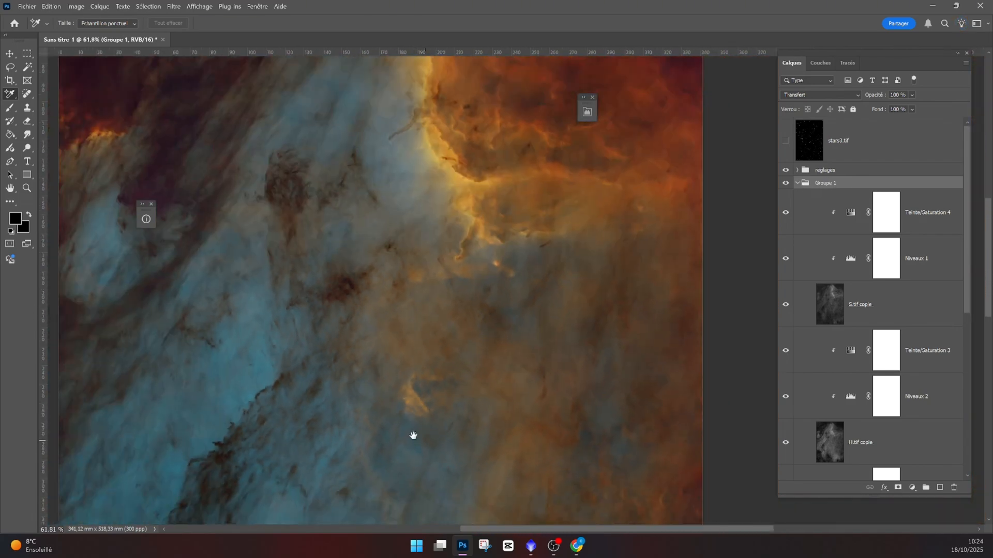
scroll(414, 435, "down", 2)
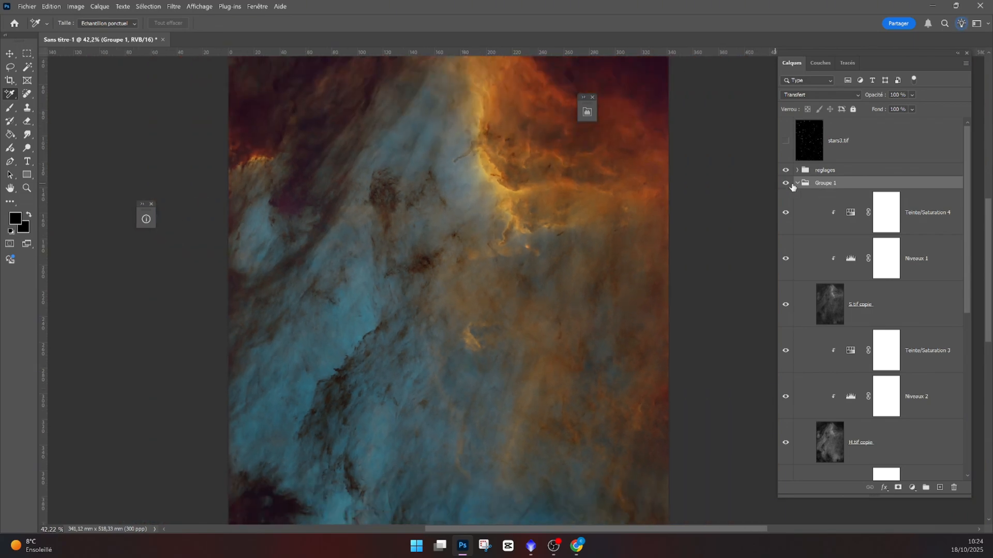
left_click(798, 184)
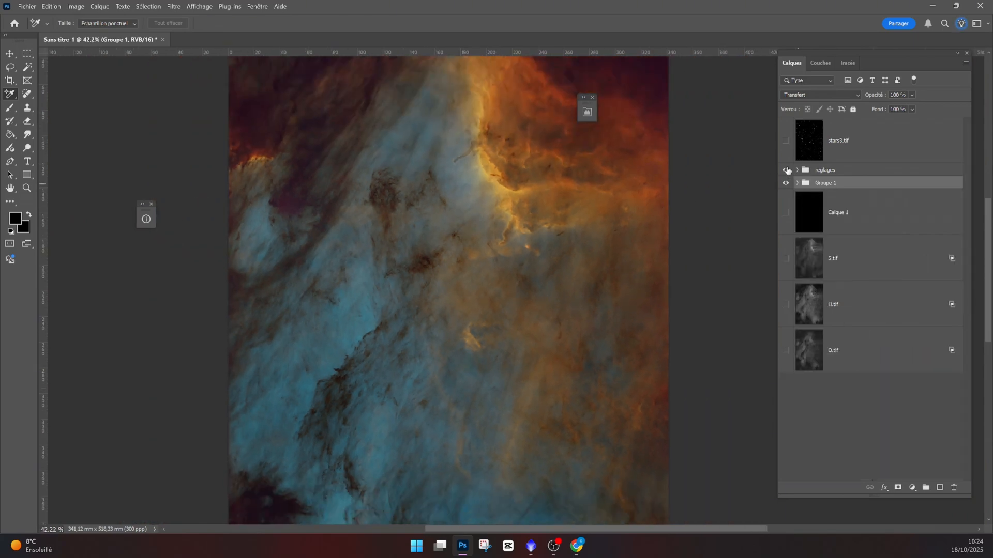
left_click(786, 170)
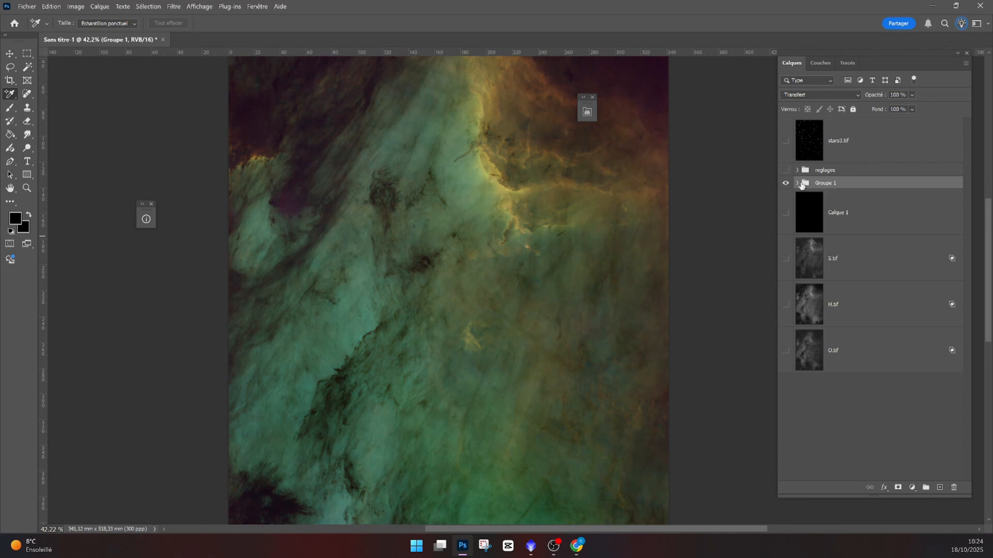
left_click(786, 184)
left_click(785, 184)
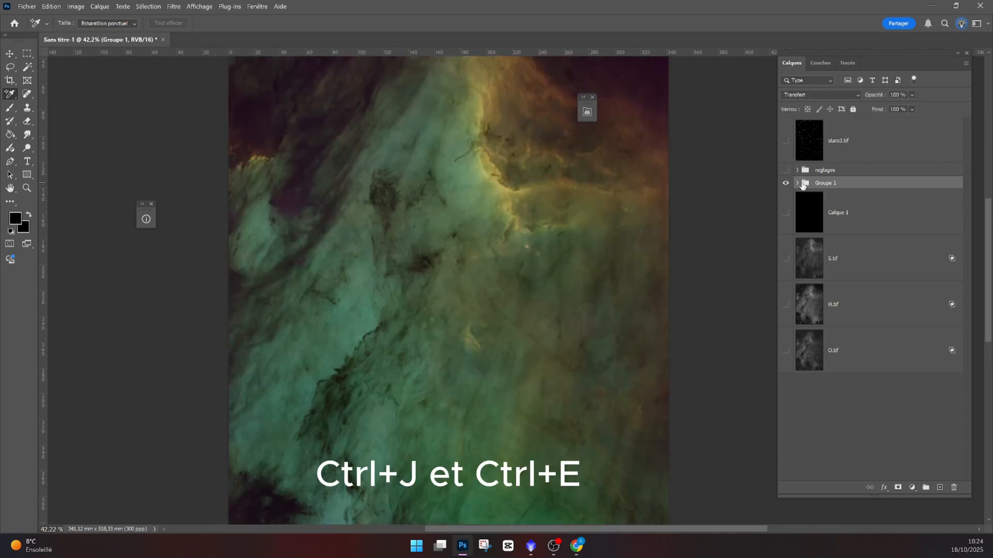
key("ctrl+j")
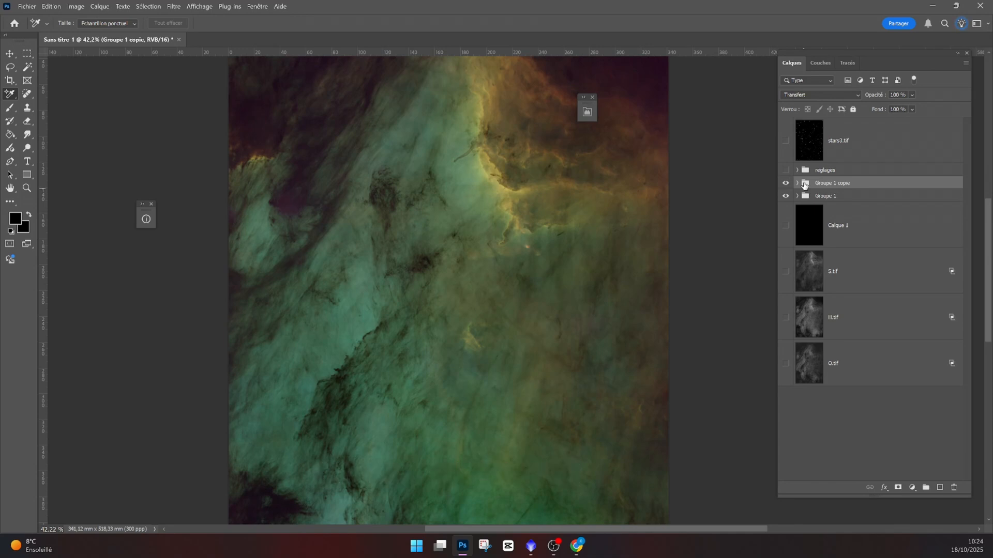
key("ctrl+e")
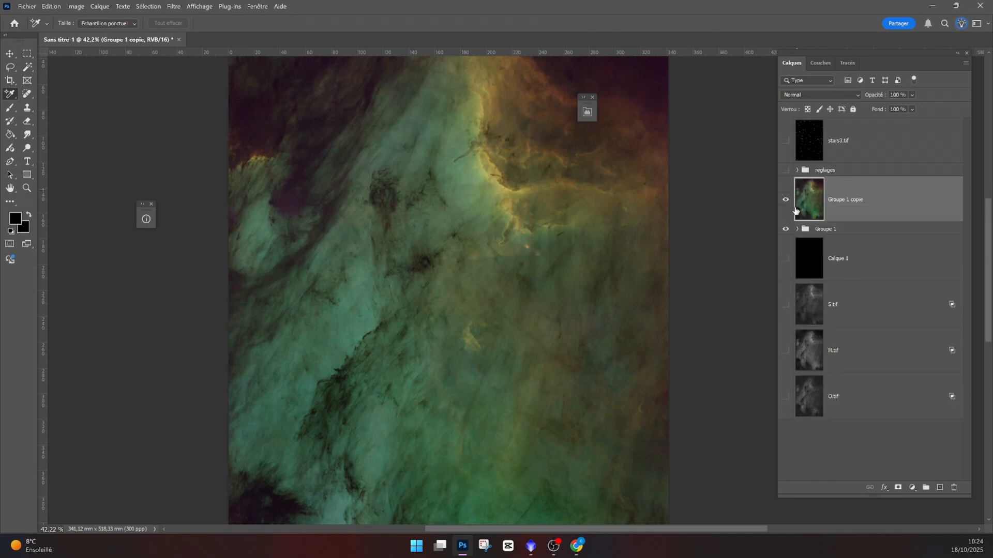
- Hide the merged copy and stamp all visible layers into a new layer above Groupe 1, comparing with reglages toggled
left_click(786, 202)
left_click(805, 230)
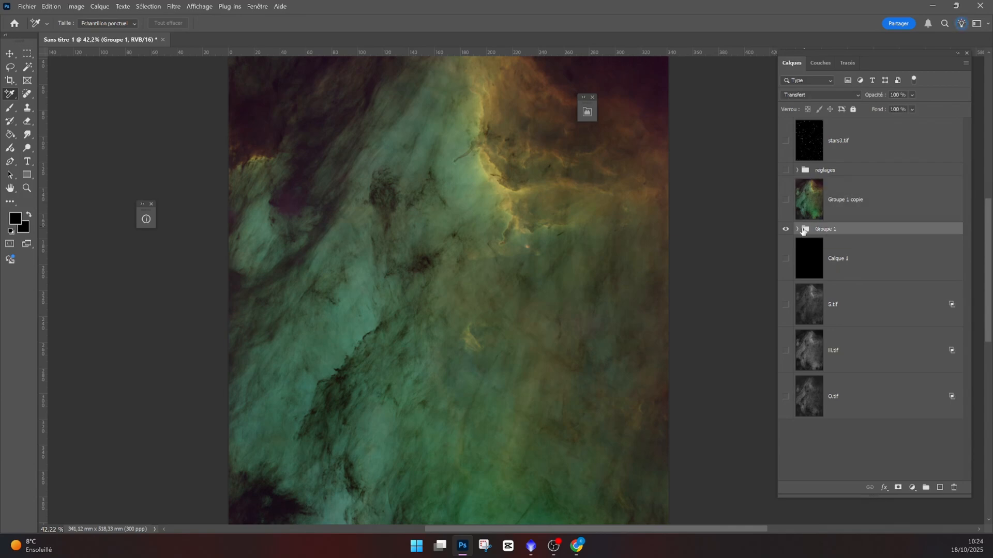
key("ctrl+shift+alt+e")
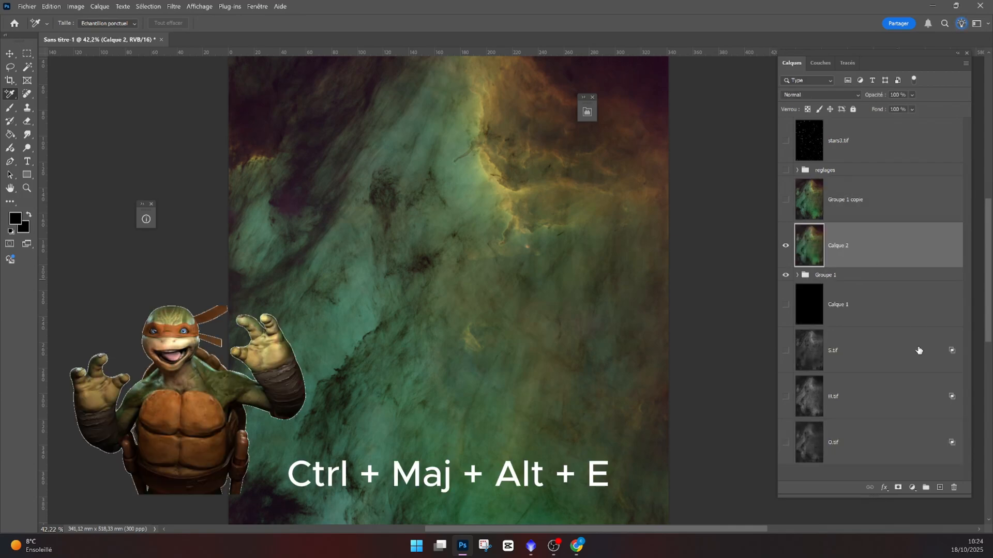
left_click(785, 246)
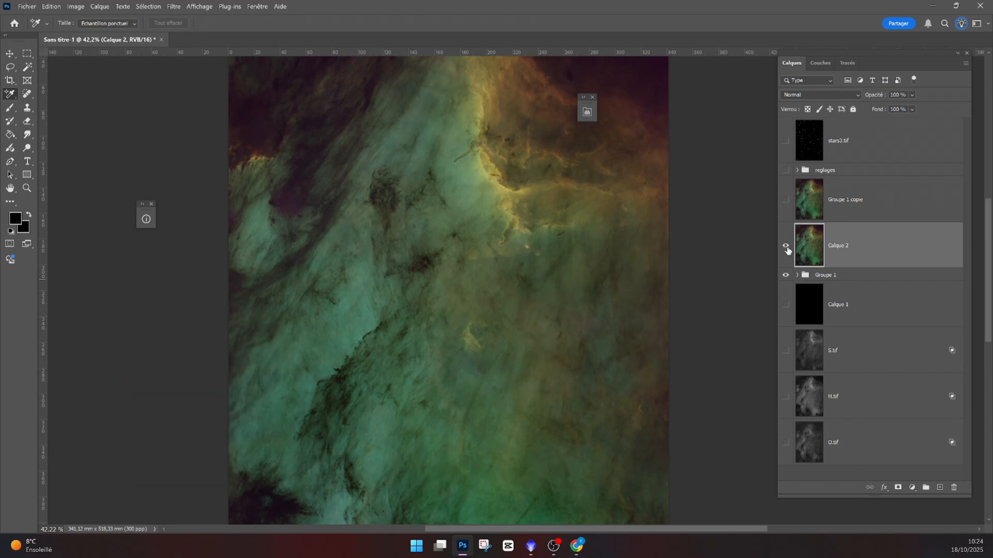
left_click(786, 170)
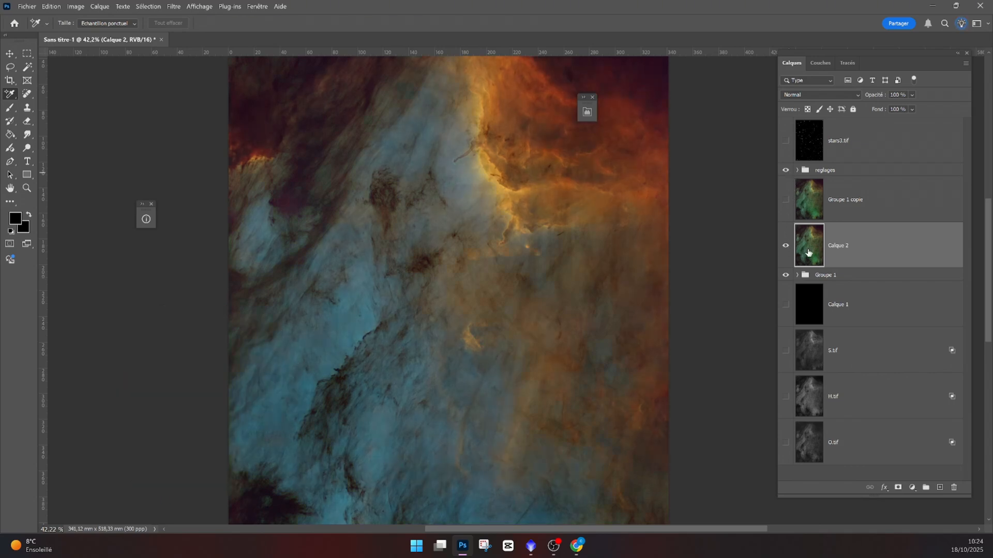
left_click(785, 171)
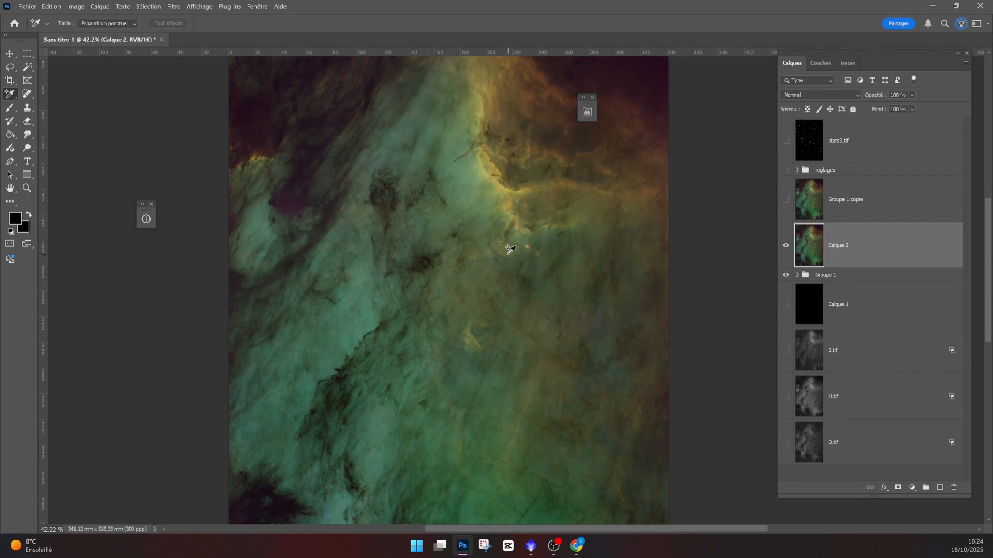
- Apply the Camera Raw filter to the stamped layer with colour noise reduction set to 100
scroll(504, 245, "up", 5)
scroll(501, 238, "up", 1)
left_click(174, 6)
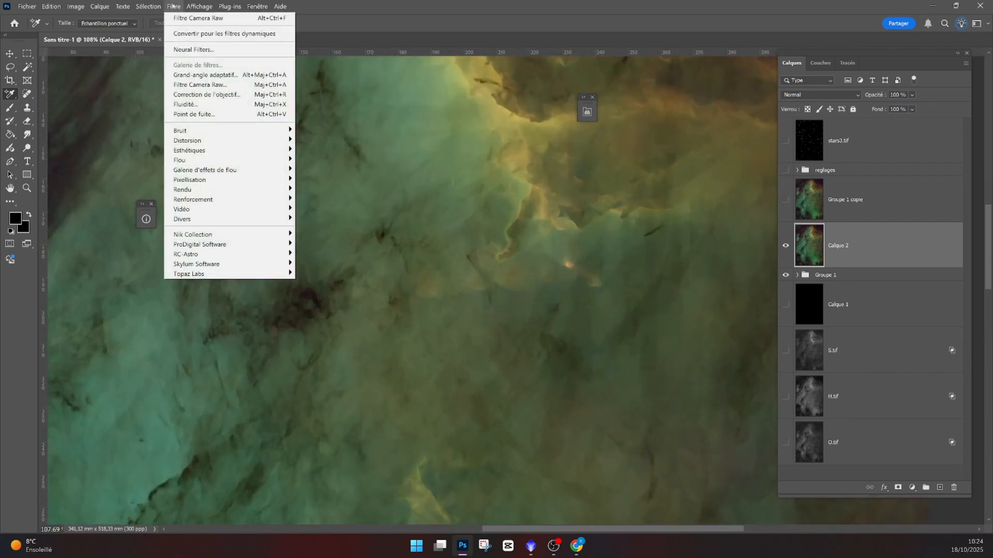
left_click(230, 85)
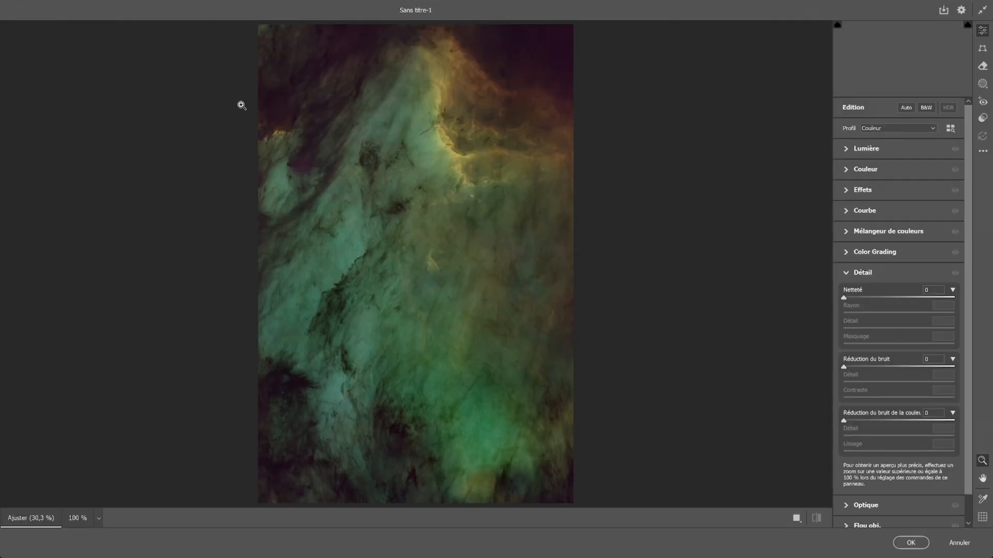
scroll(434, 262, "up", 5)
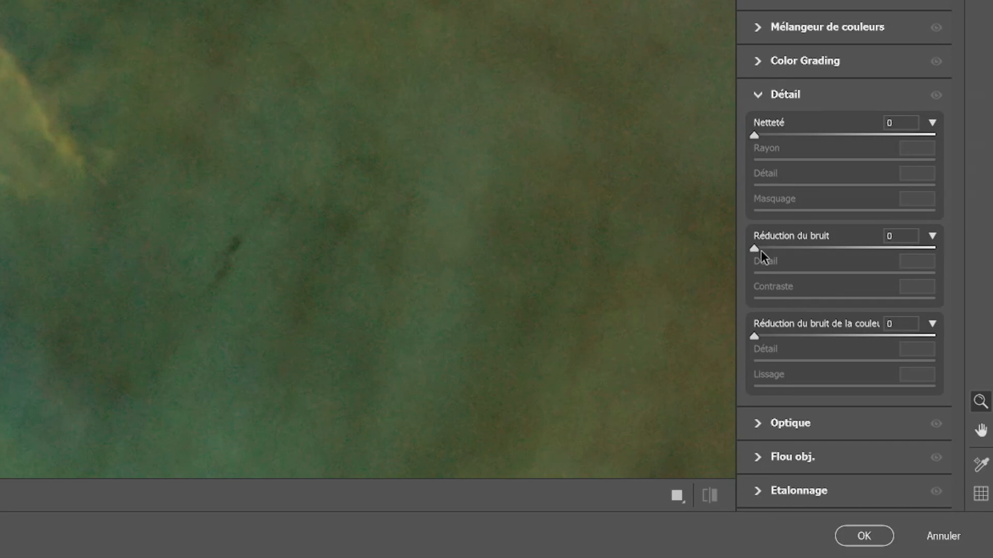
mouse_move(751, 338)
left_mouse_down()
mouse_move(778, 335)
mouse_move(766, 336)
left_mouse_up()
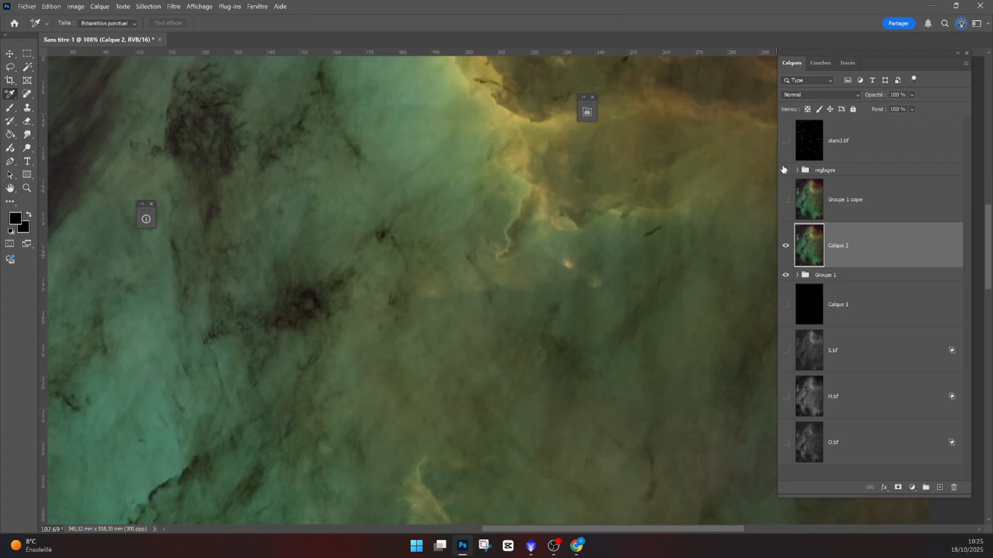
left_click(785, 170)
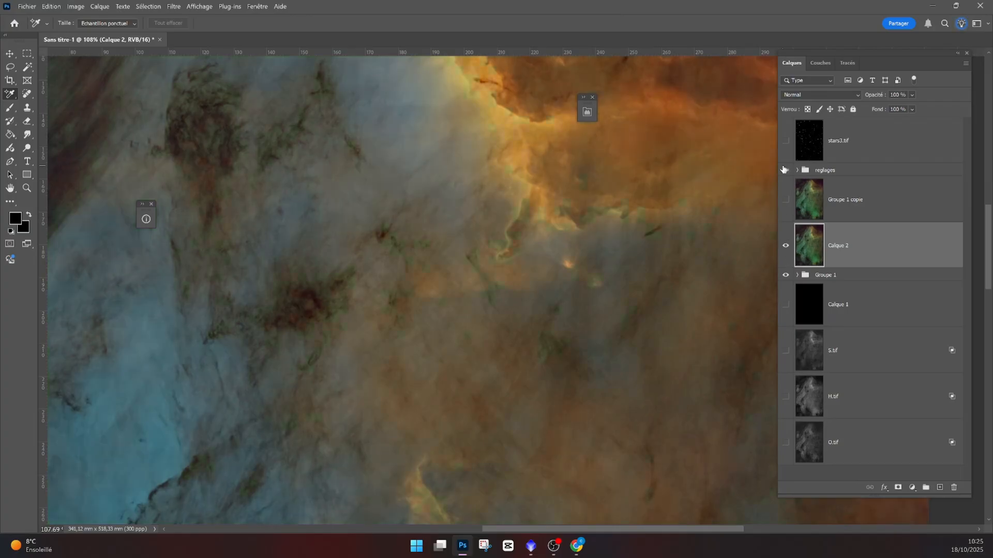
- Toggle the stamped layer's visibility at several zoom levels to compare the noise reduction
left_click_drag(354, 410, 428, 278)
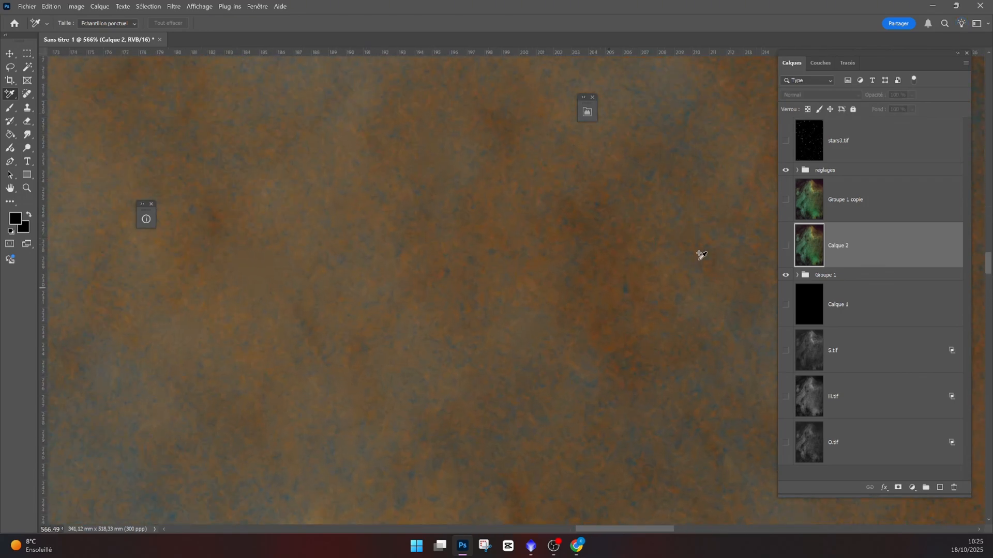
left_click(785, 248)
left_click(785, 247)
left_click(785, 247)
scroll(357, 375, "down", 12)
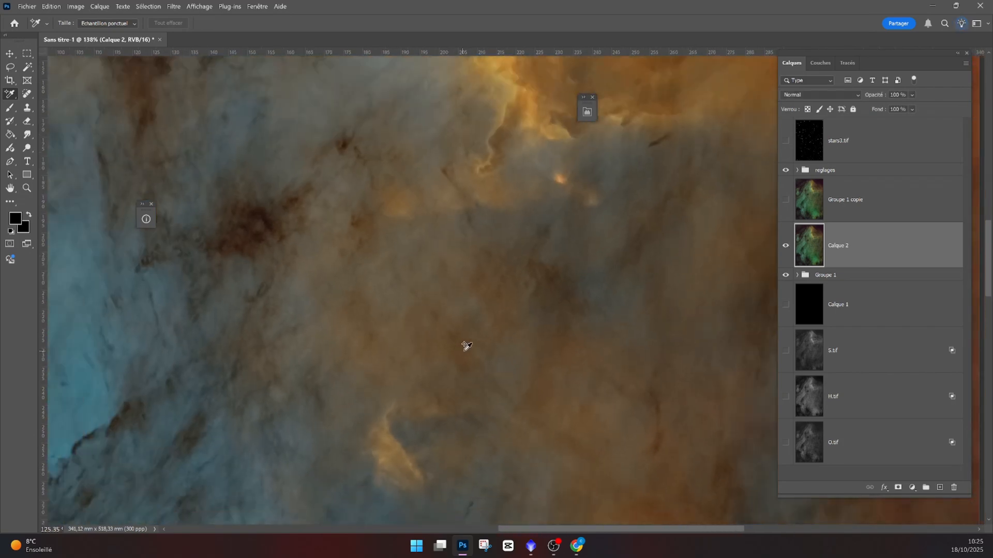
scroll(434, 331, "up", 6)
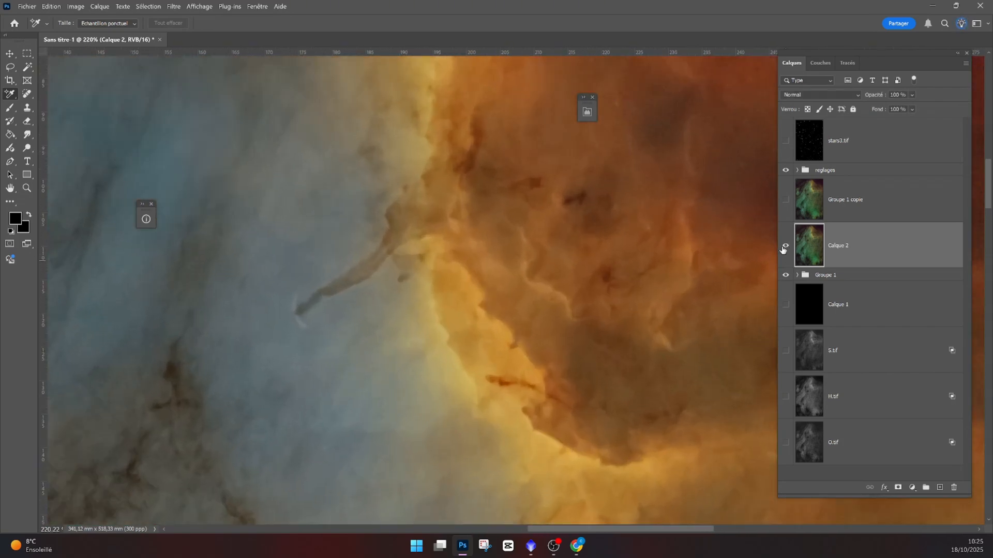
left_click(785, 247)
left_click(785, 248)
left_click(785, 248)
scroll(521, 265, "up", 3)
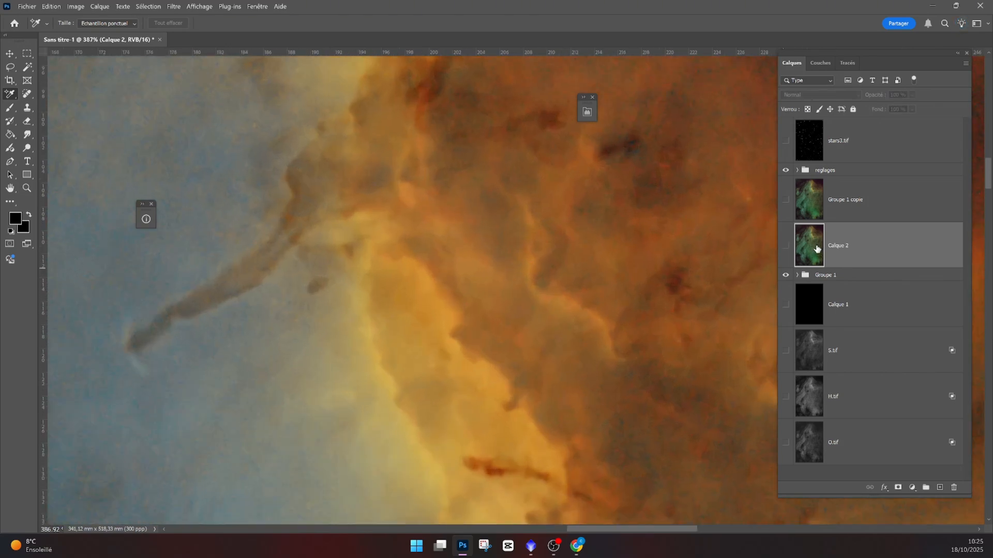
left_click(786, 247)
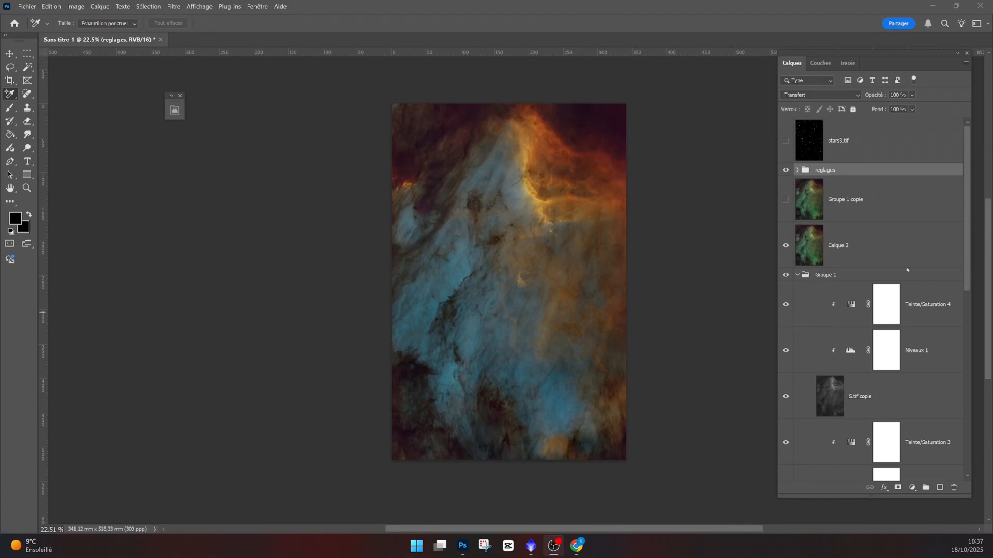
- Duplicate the O.tif copie 2 layer and move it up above Calque 2
scroll(907, 270, "down", 3)
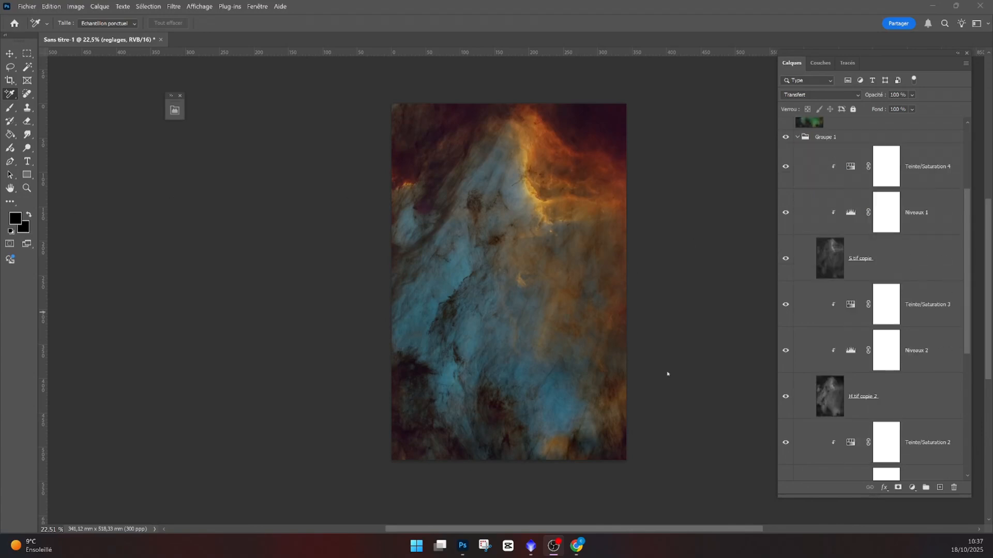
scroll(877, 365, "down", 2)
scroll(875, 364, "down", 2)
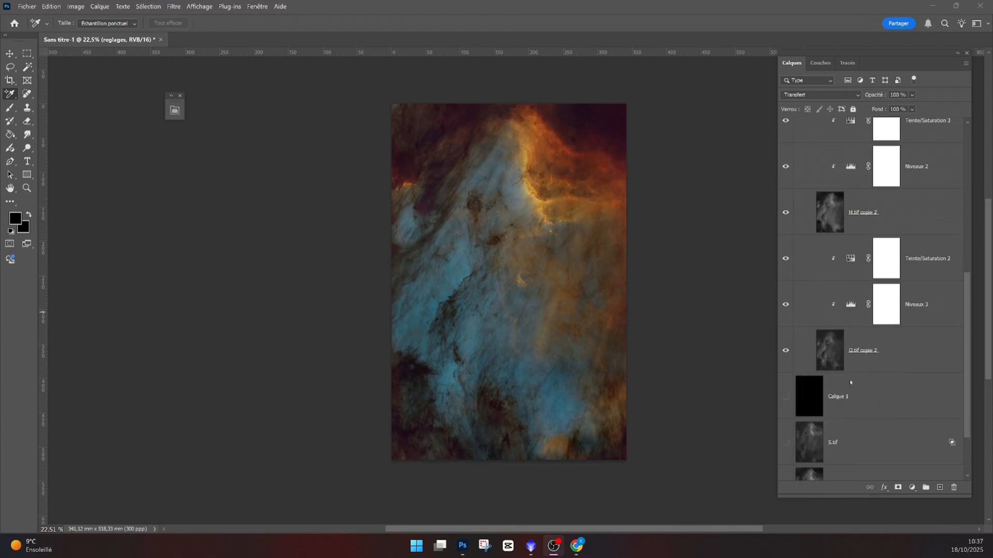
left_click(834, 351)
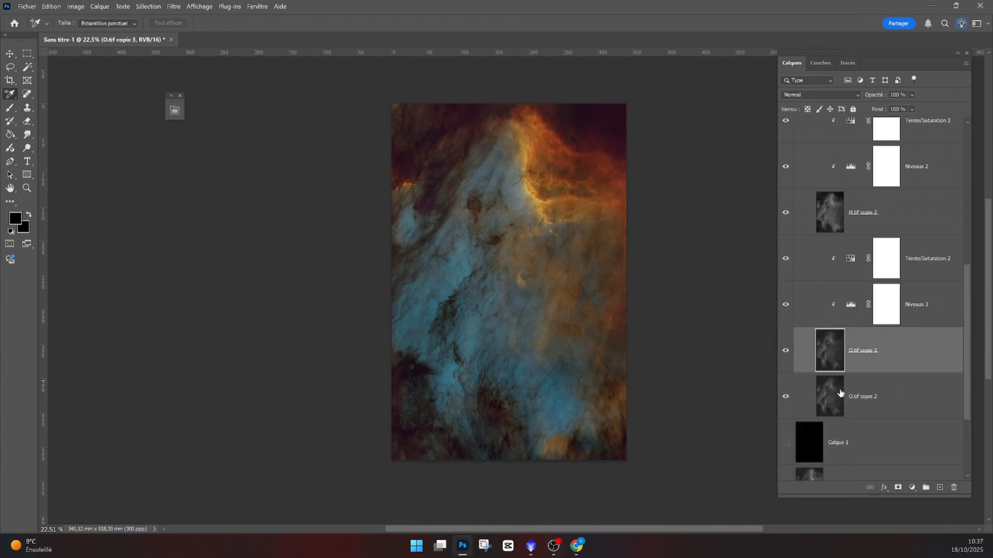
key("ctrl+j")
left_click(839, 396)
left_click_drag(834, 396, 877, 231)
- Add a Hue/Saturation layer colorized at hue 174, saturation 100, lightness -20 and clip it to O.tif copie 2
left_click(786, 248)
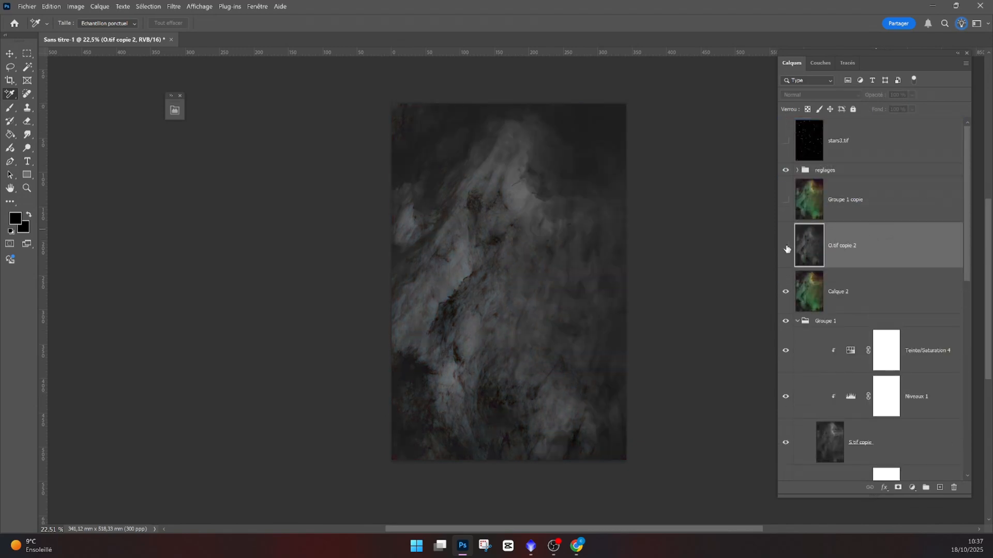
left_click(786, 248)
scroll(734, 343, "up", 1)
left_click(912, 488)
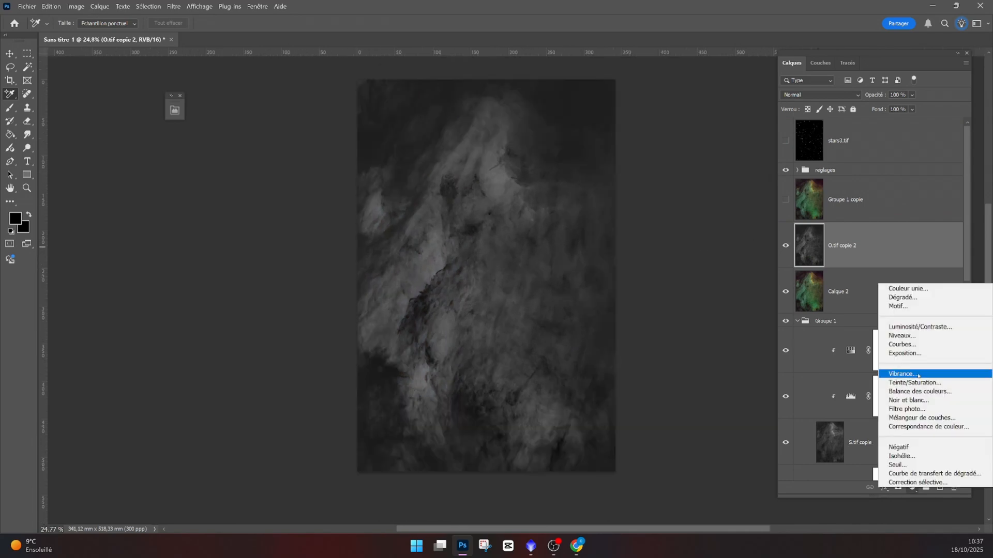
left_click(914, 383)
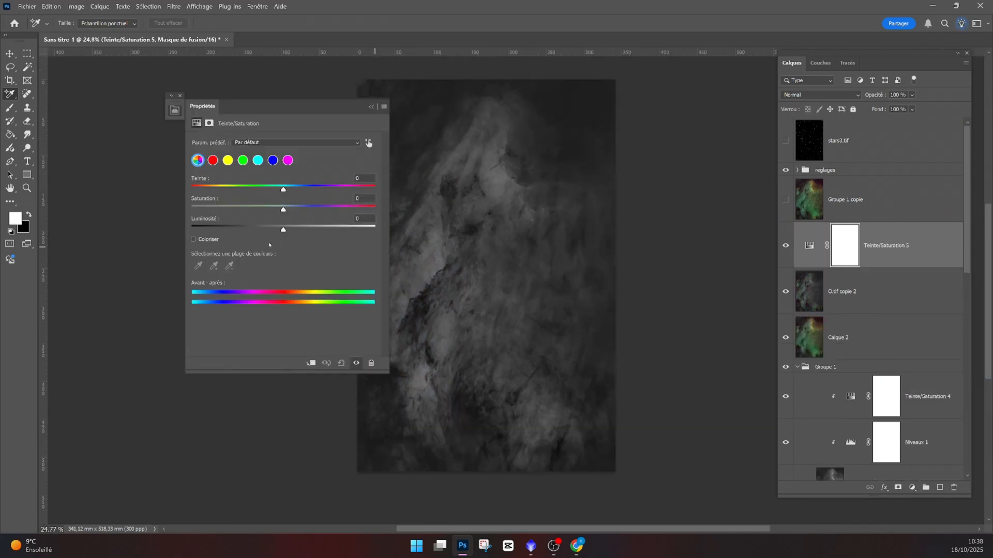
left_click(194, 240)
left_click_drag(192, 190, 208, 190)
left_click_drag(237, 210, 351, 211)
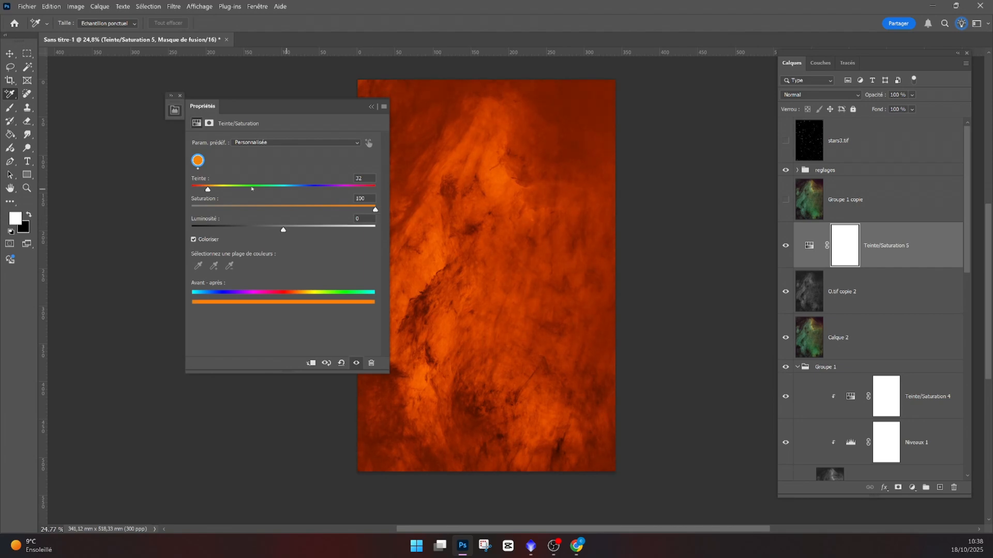
left_click_drag(252, 189, 280, 190)
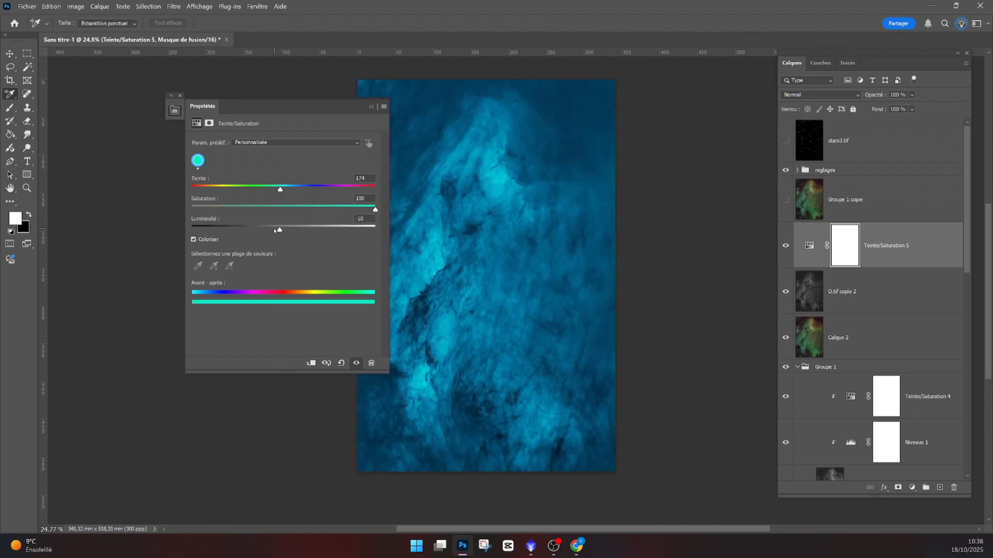
left_click_drag(283, 230, 255, 229)
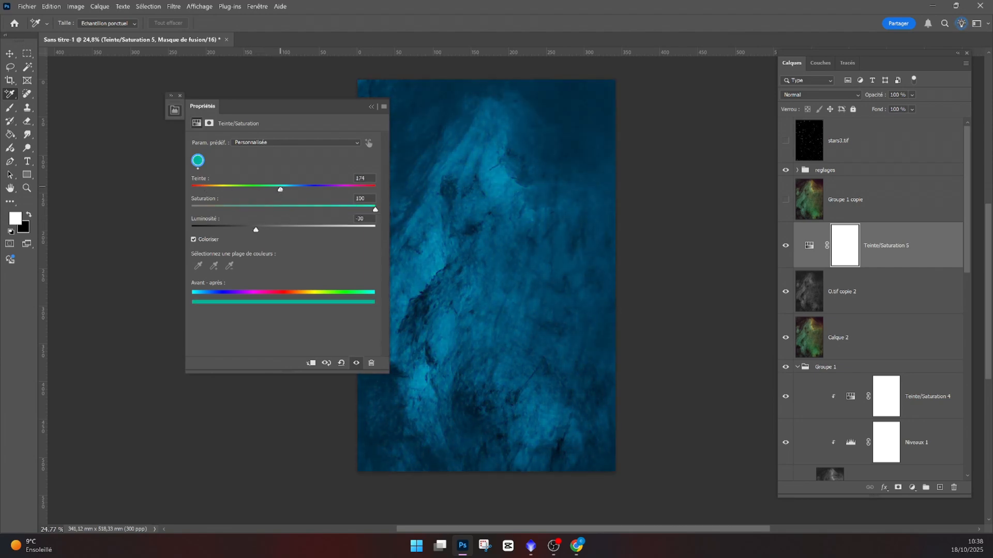
left_click(371, 107)
left_click(817, 265, "alt")
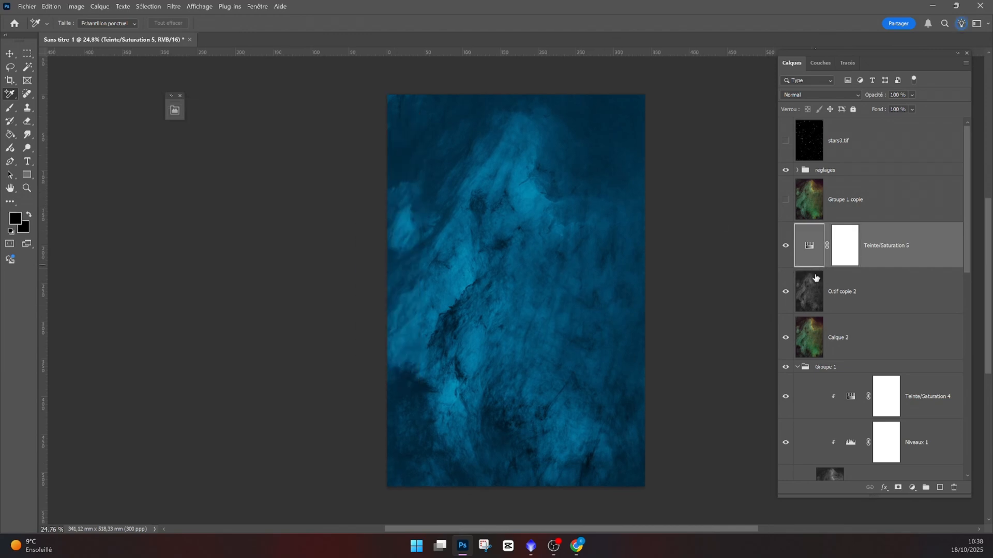
left_click(846, 267, "alt")
left_click(810, 290)
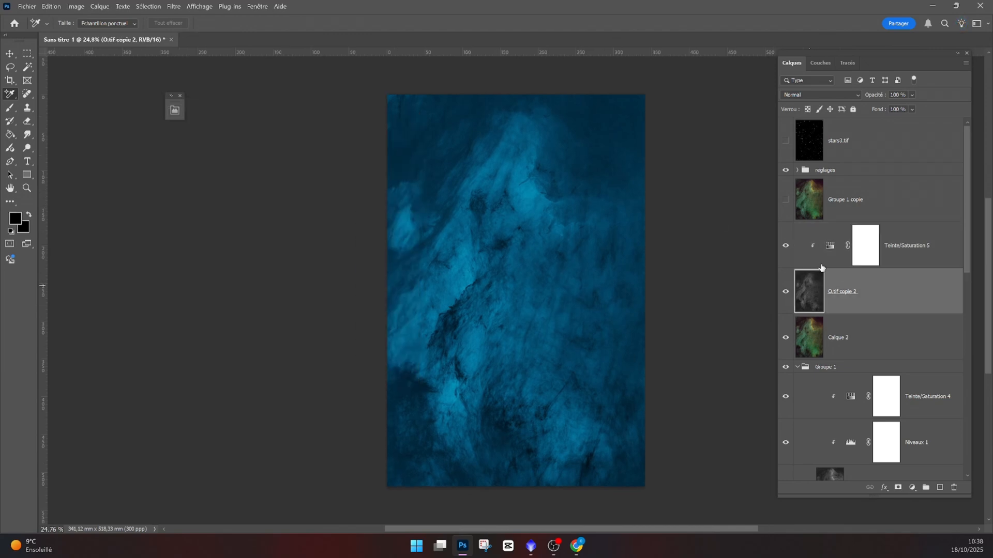
- Add a Levels layer clipped to O.tif copie 2 with black input at 25 and midtones at 0.82
left_click(912, 487)
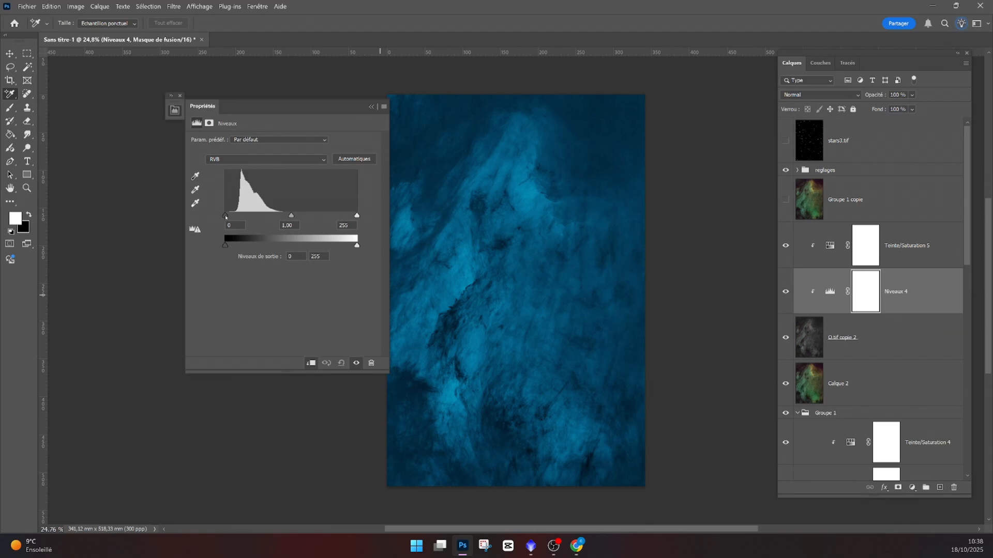
left_click_drag(225, 216, 235, 221)
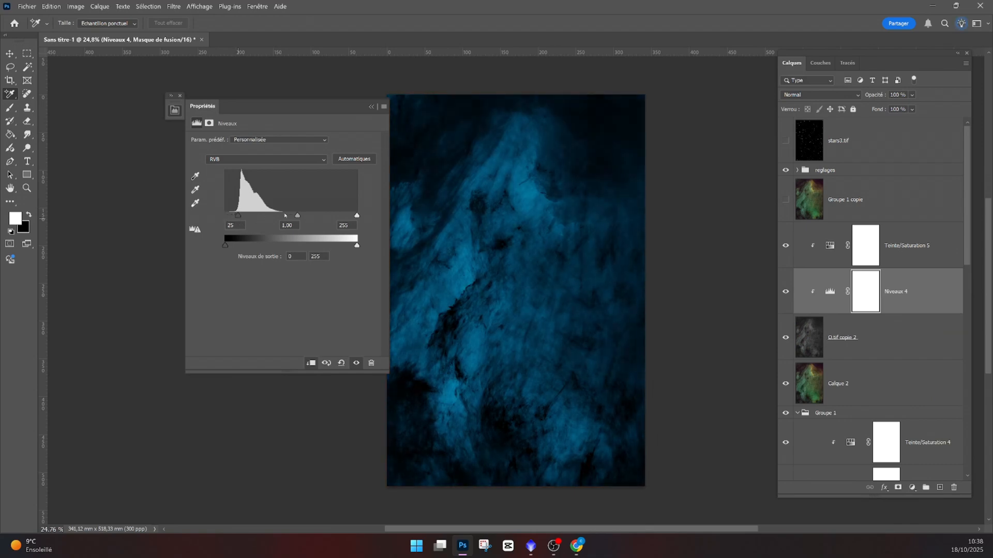
left_click_drag(301, 216, 306, 217)
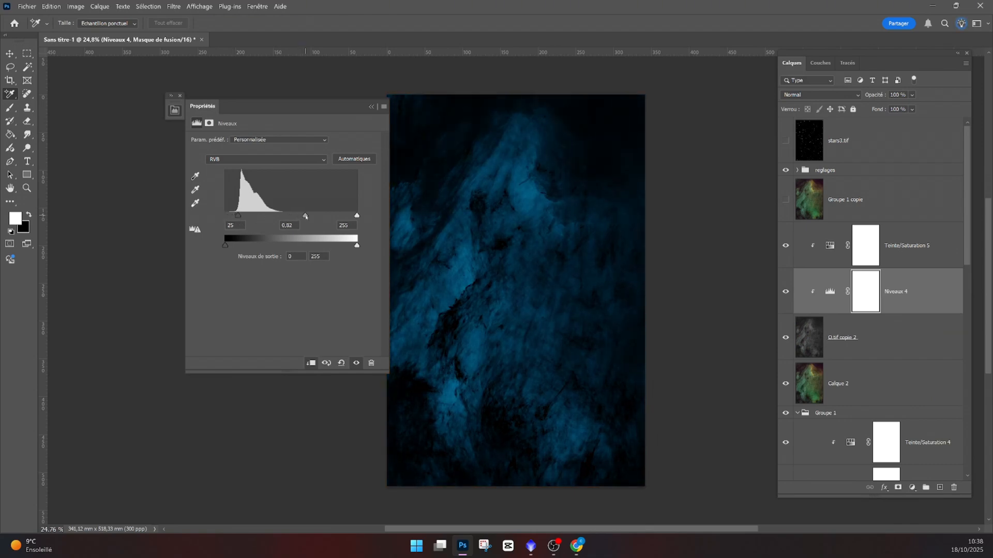
left_click(376, 106)
- Set the O.tif copie 2 layer's blend mode to Superposition
left_click(848, 338)
left_click(838, 95)
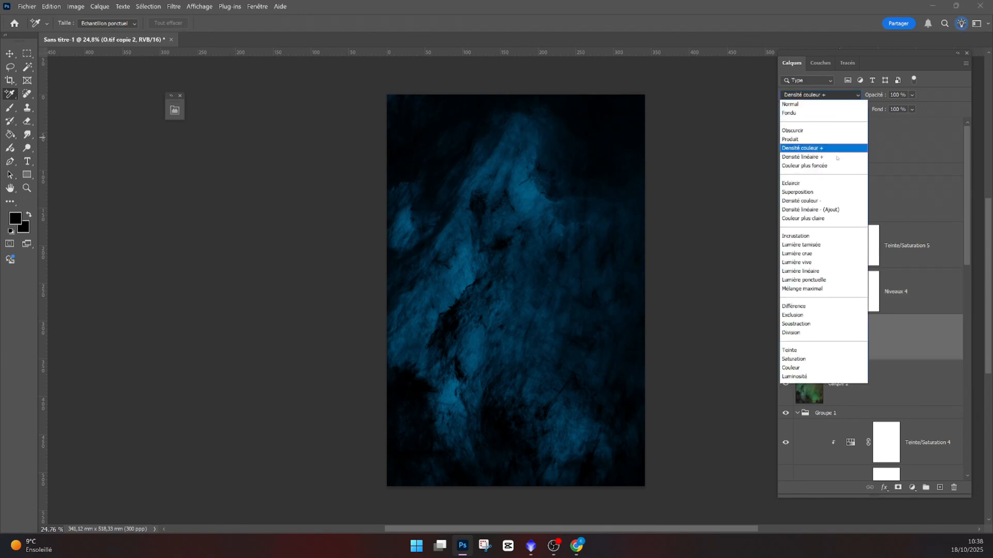
left_click(822, 192)
left_click(786, 339)
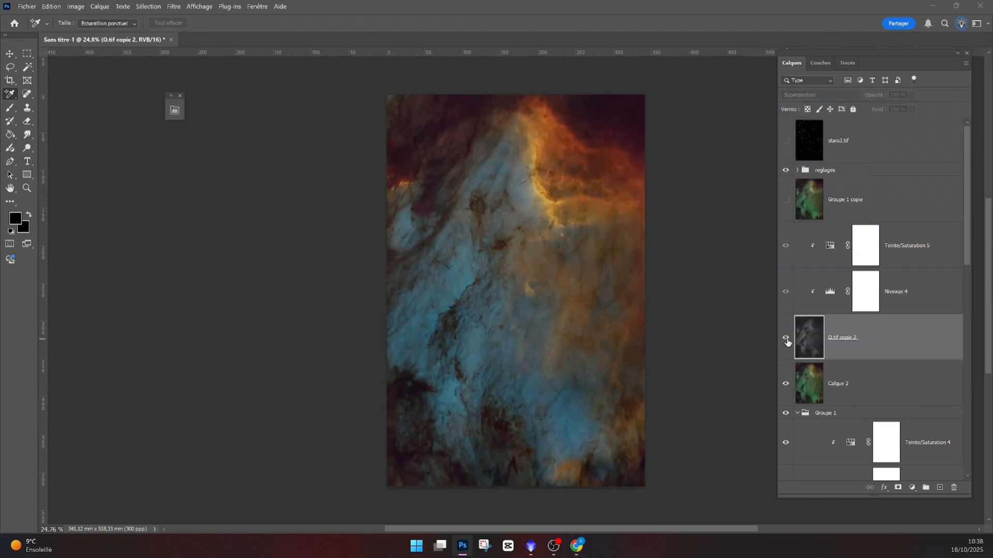
- Reopen Niveaux 4 and change its black input to 51 and midtones to 0.65
double_click(829, 292)
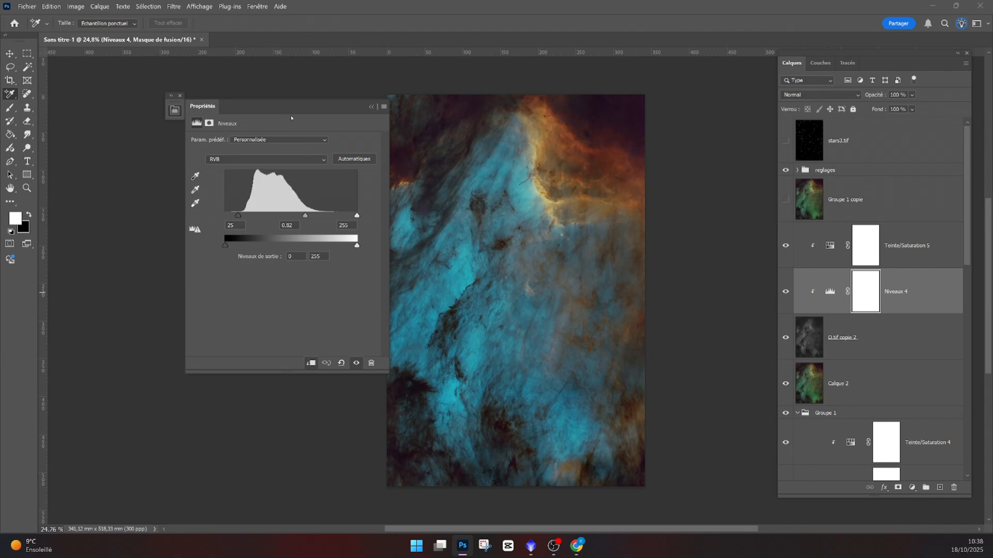
mouse_move(266, 215)
left_mouse_down()
mouse_move(254, 216)
mouse_move(275, 218)
left_mouse_up()
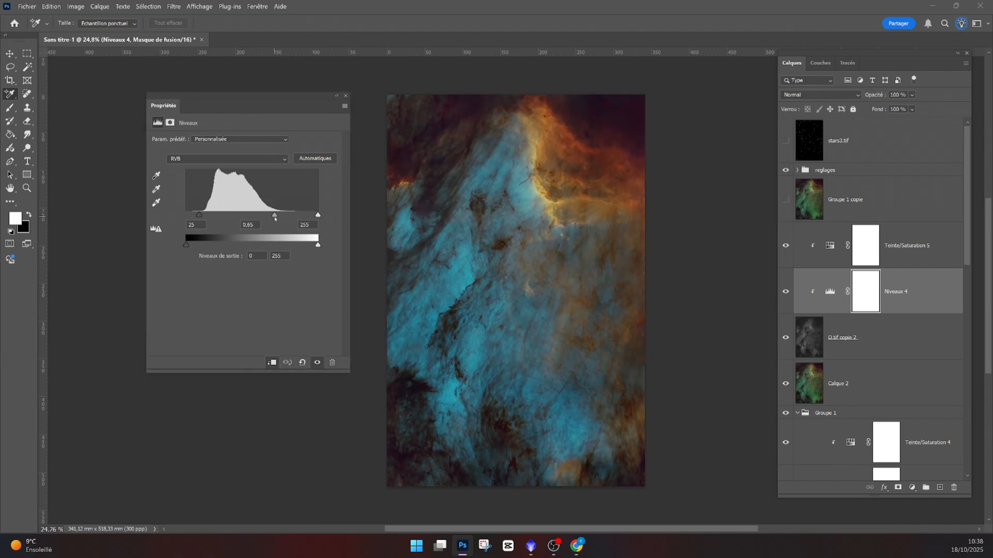
left_click_drag(203, 214, 216, 217)
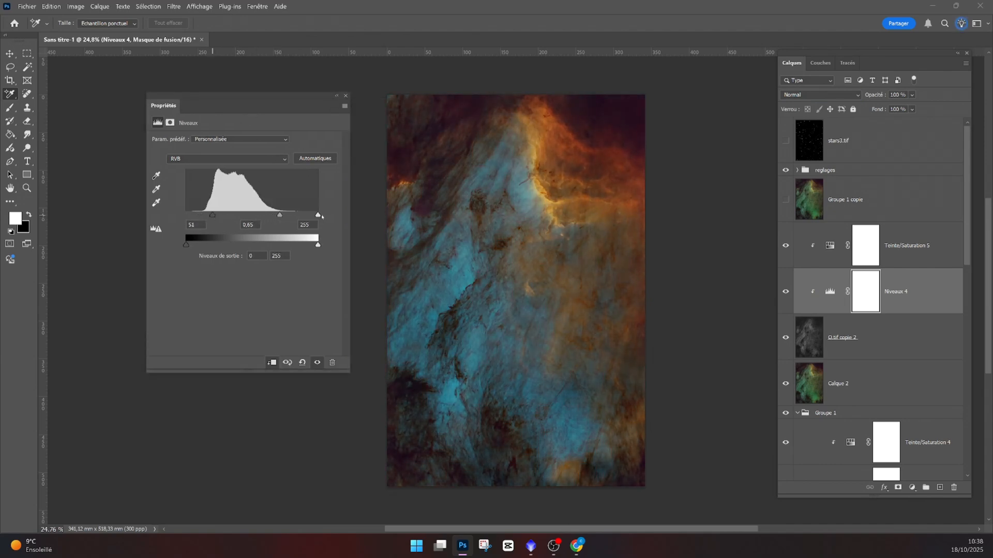
left_click_drag(269, 215, 269, 216)
left_click(337, 95)
- Set the O.tif copie 2 layer's opacity to 39%
left_click(785, 337)
left_click(786, 337)
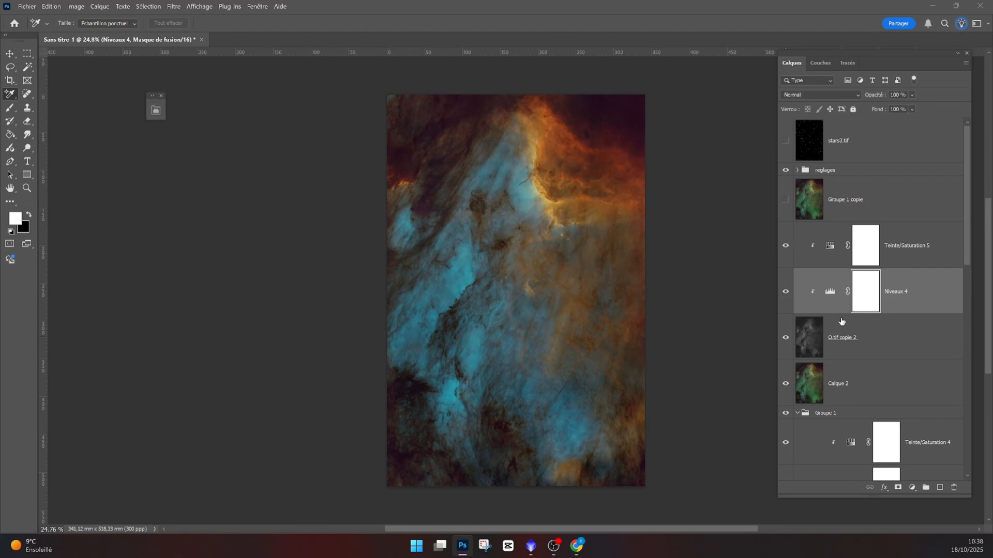
left_click(842, 323)
left_click(912, 96)
left_click(910, 107)
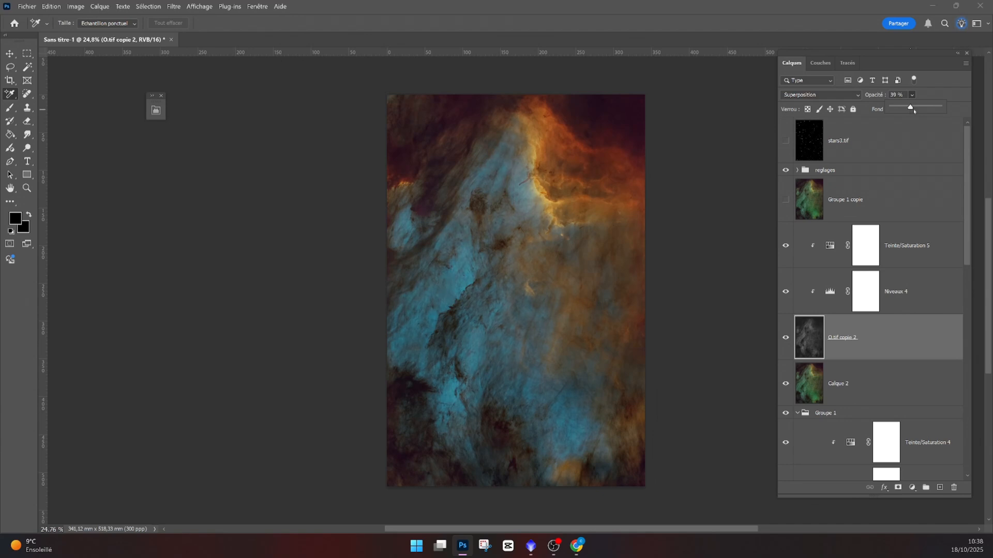
- Hide the Courbes 1 layer and stamp all visible layers into a new layer above the reglages group
left_click(783, 337)
left_click(784, 337)
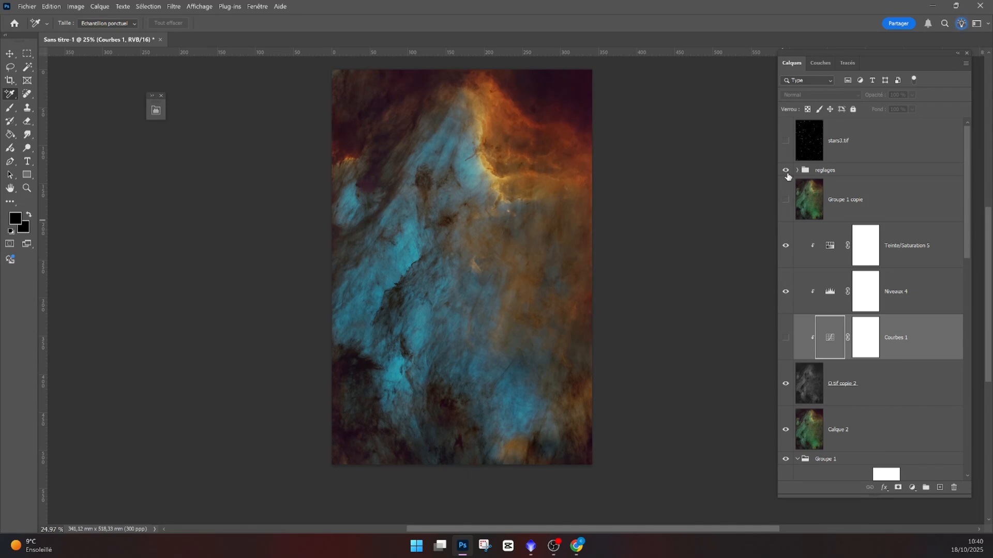
left_click(786, 141)
left_click(786, 141)
left_click(808, 172)
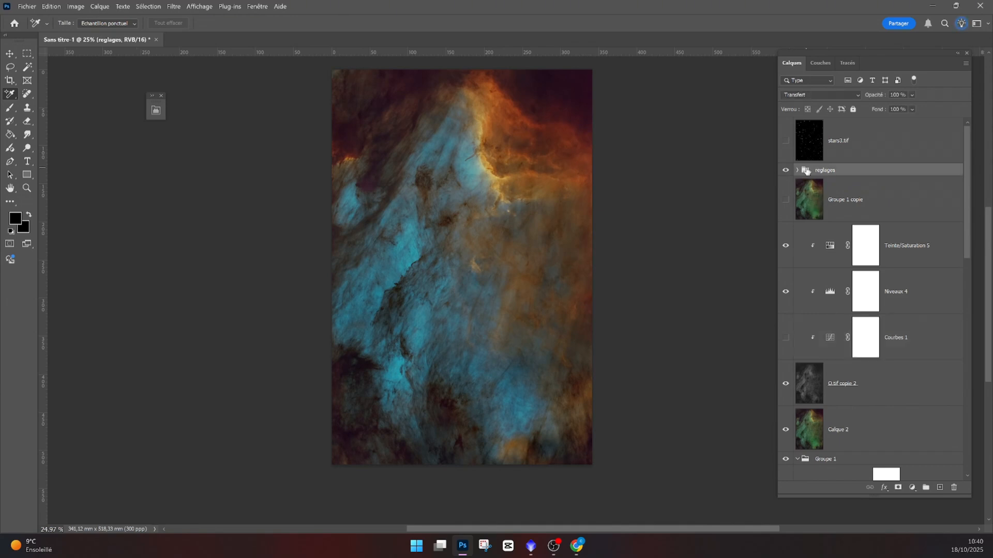
key("ctrl+shift+alt+e")
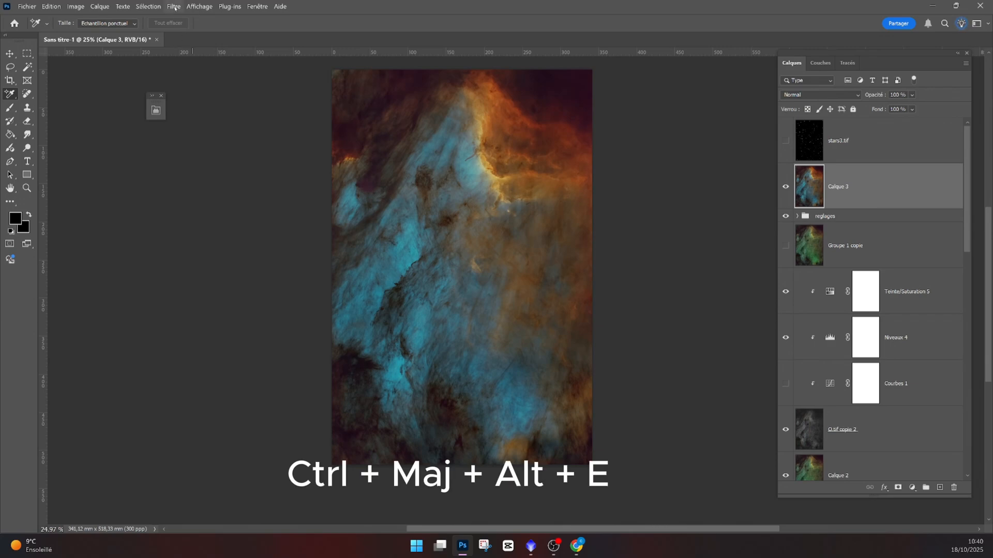
- Open the Camera Raw filter and set Lumière contrast +10, highlights +45, shadows +62 and whites +7
left_click(174, 7)
left_click(217, 85)
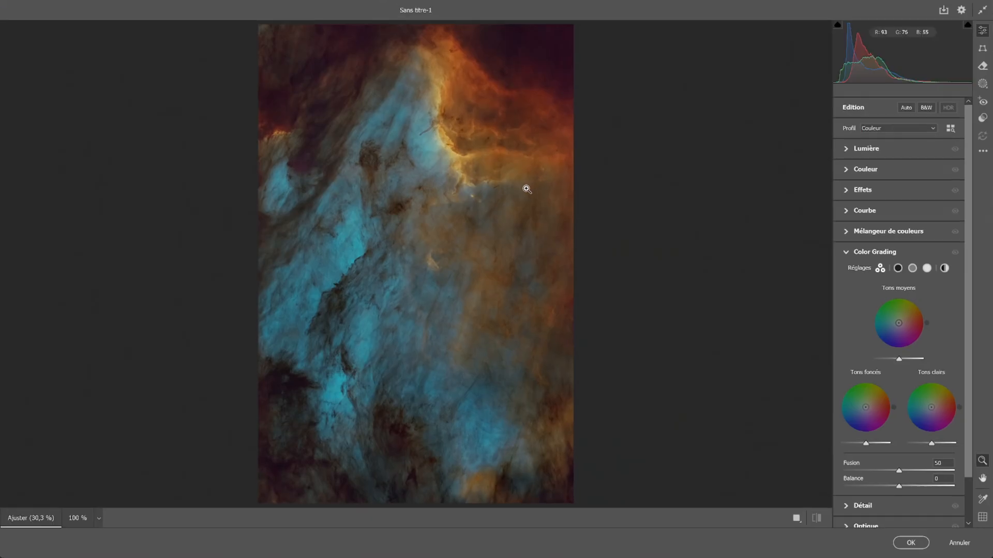
left_click(862, 148)
left_click_drag(899, 187, 901, 238)
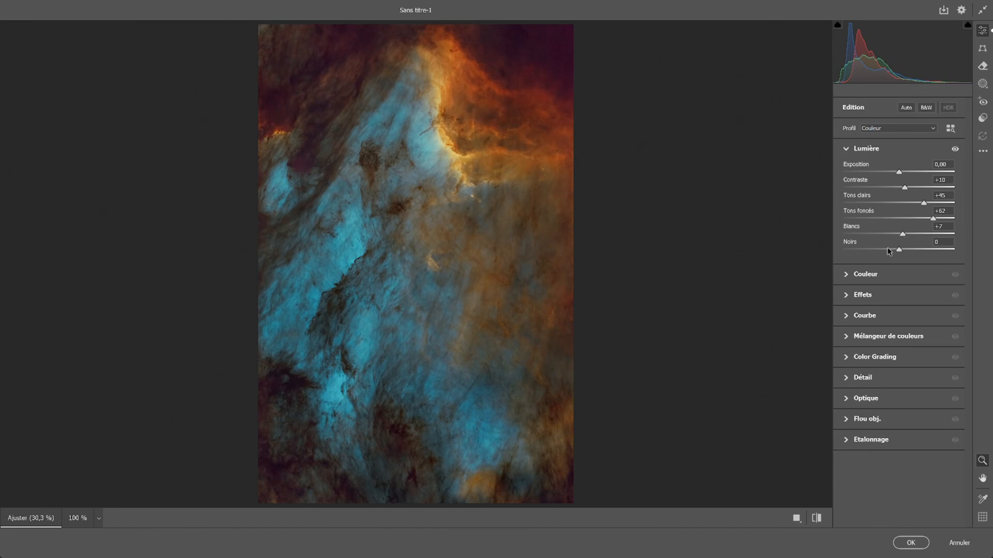
- In the Effets section, set clarity to +9, dehaze to +10 and texture to +3
left_click(852, 299)
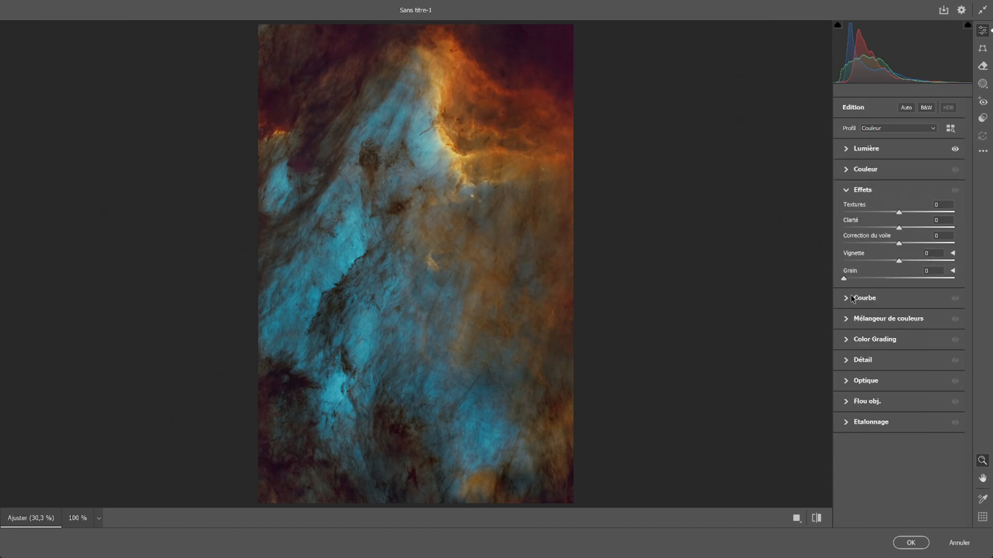
mouse_move(900, 248)
left_mouse_down()
mouse_move(955, 230)
mouse_move(903, 228)
left_mouse_up()
scroll(356, 275, "up", 5)
scroll(631, 284, "down", 5)
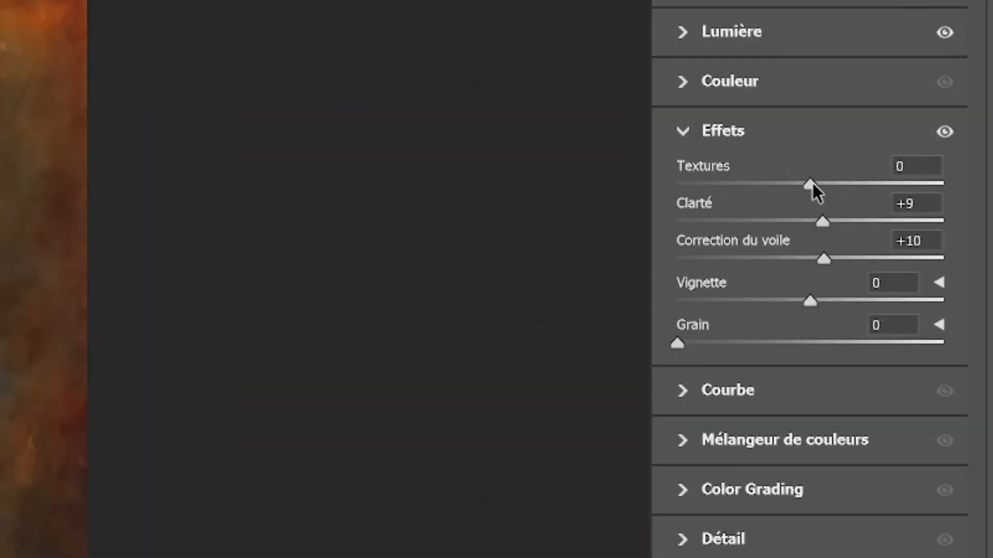
left_click_drag(900, 210, 971, 207)
scroll(483, 258, "up", 4)
left_click_drag(499, 168, 470, 341)
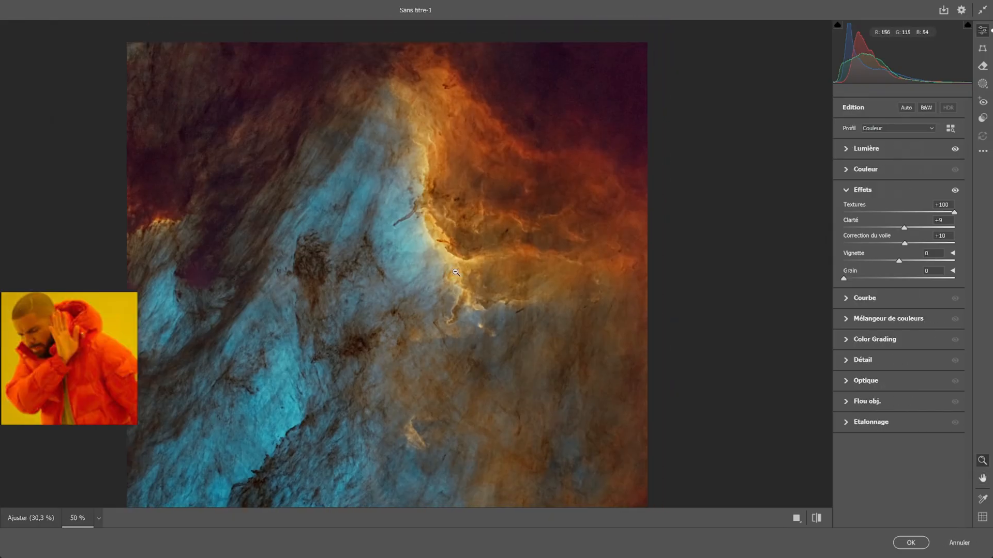
scroll(481, 232, "up", 3)
left_click_drag(954, 212, 900, 220)
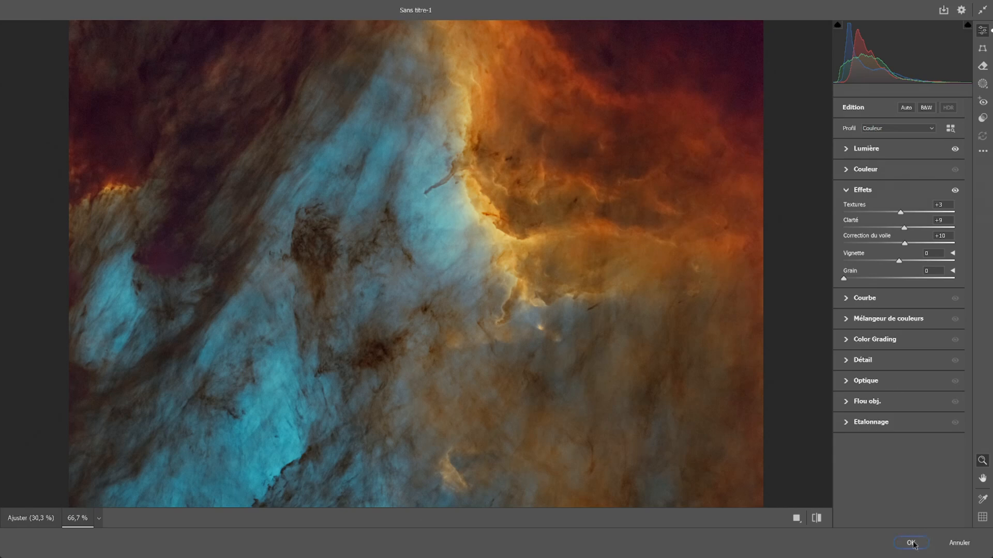
- Set luminance noise reduction to 21 in the Détail section and apply the Camera Raw filter
scroll(563, 352, "down", 5)
left_click(847, 362)
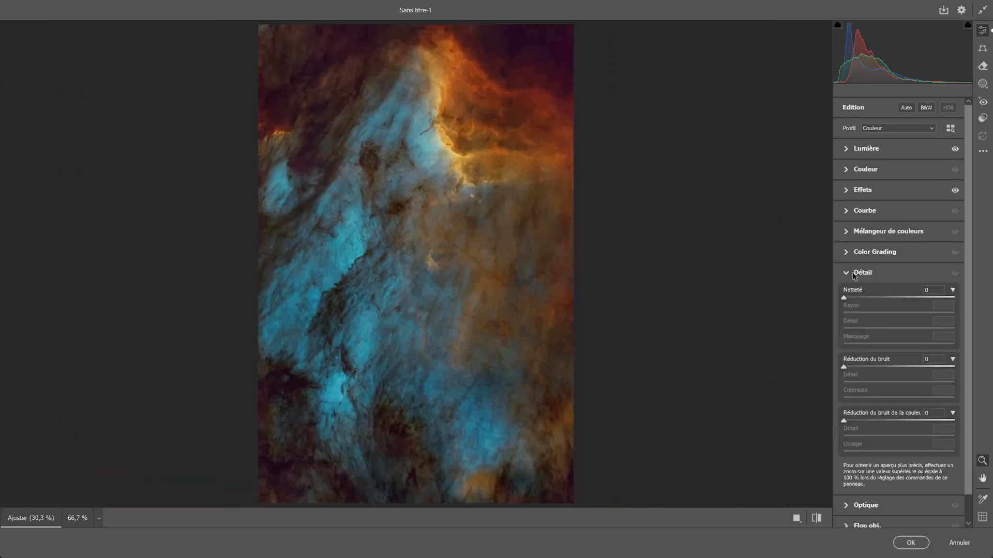
left_click_drag(844, 368, 854, 368)
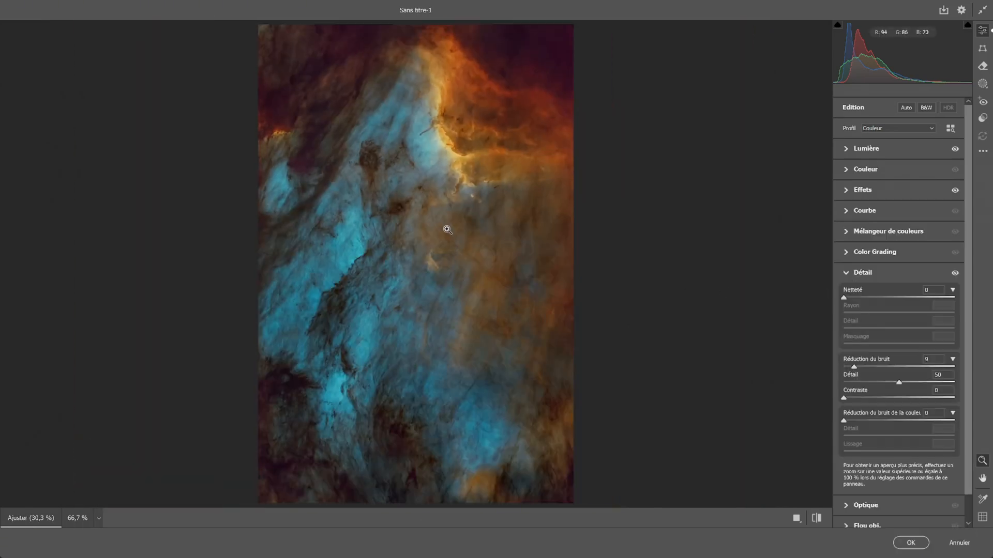
left_click(362, 266)
scroll(359, 266, "up", 4)
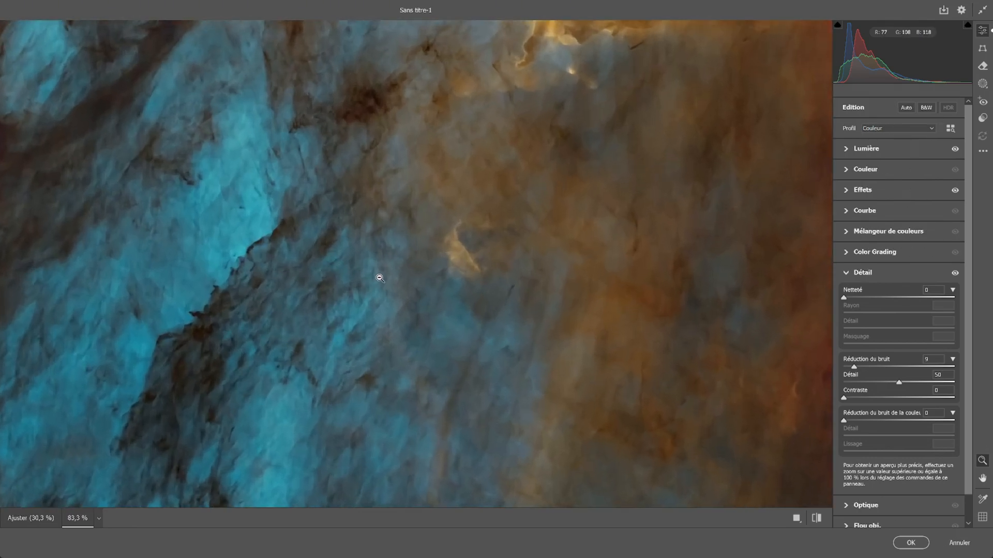
scroll(373, 291, "up", 4)
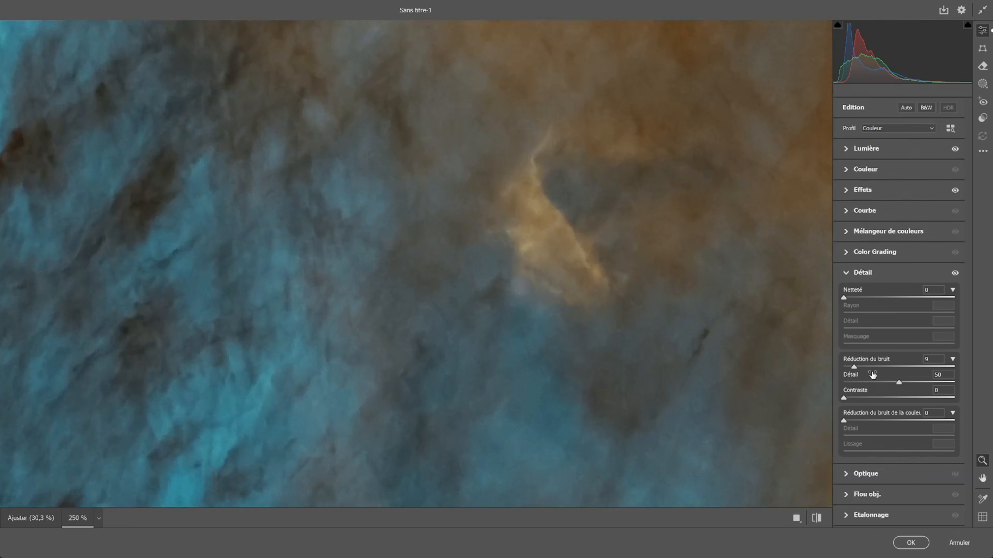
left_click_drag(854, 368, 868, 368)
left_click(447, 284)
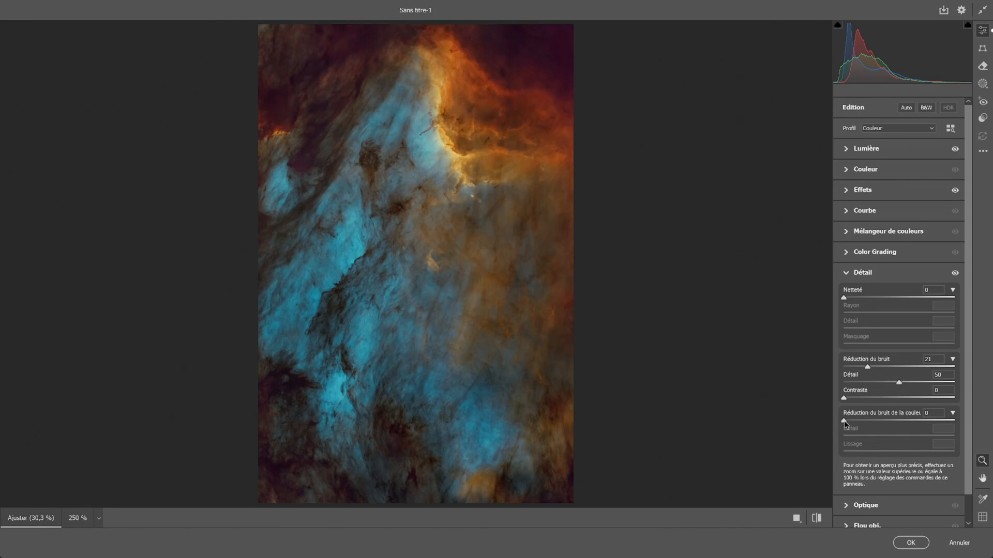
left_click(865, 169)
left_click(911, 543)
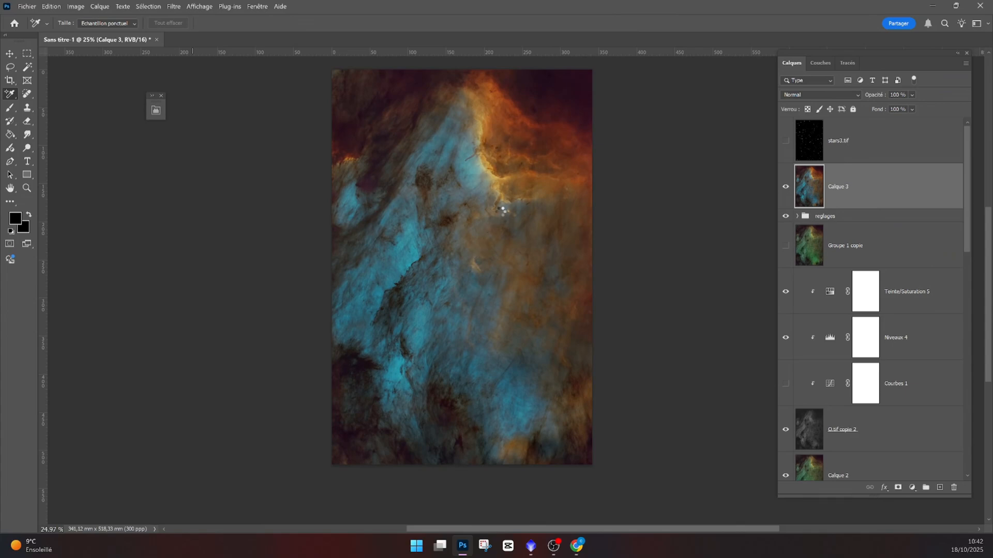
- Show the stars3.tif layer to place the stars over the processed nebula
scroll(418, 224, "up", 5)
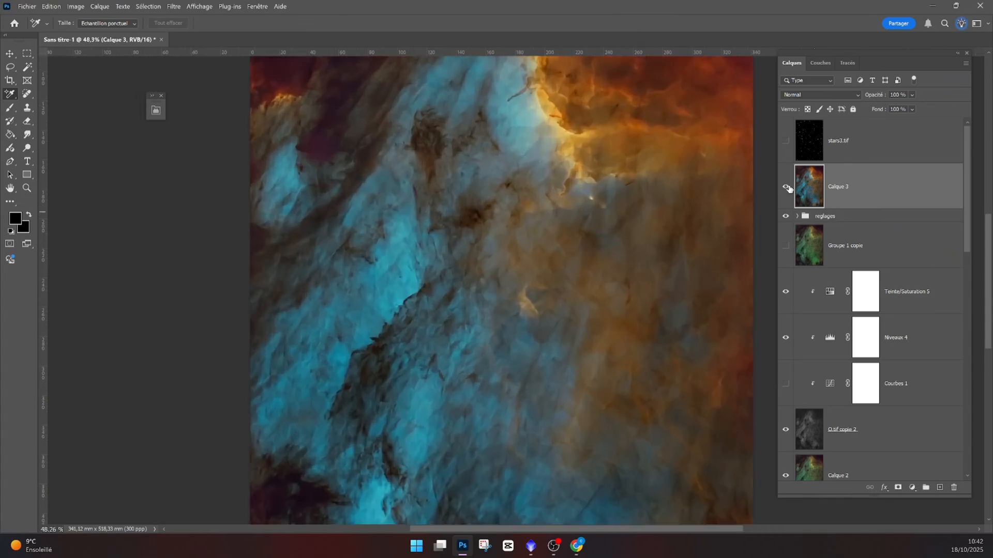
left_click(785, 141)
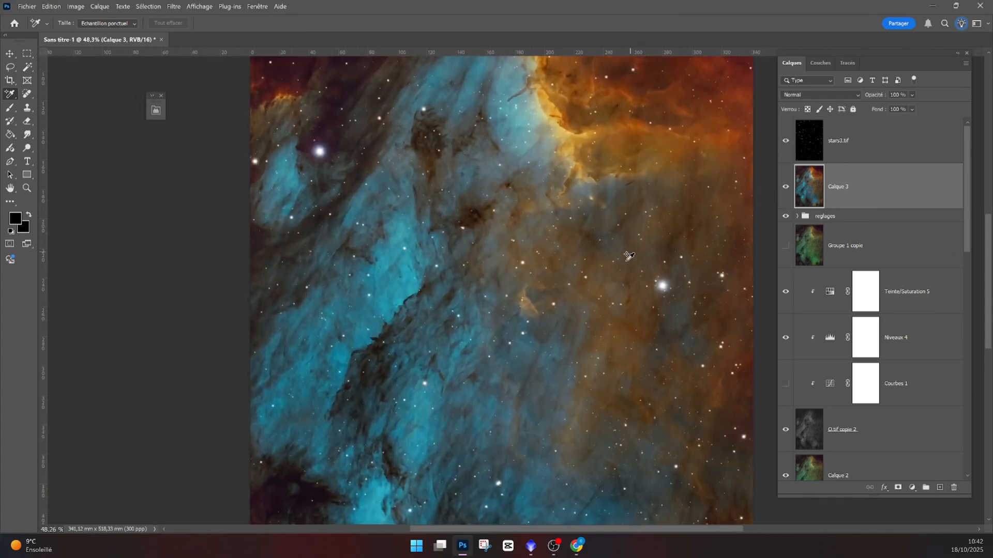
scroll(615, 336, "down", 3)
left_click_drag(605, 307, 547, 285)
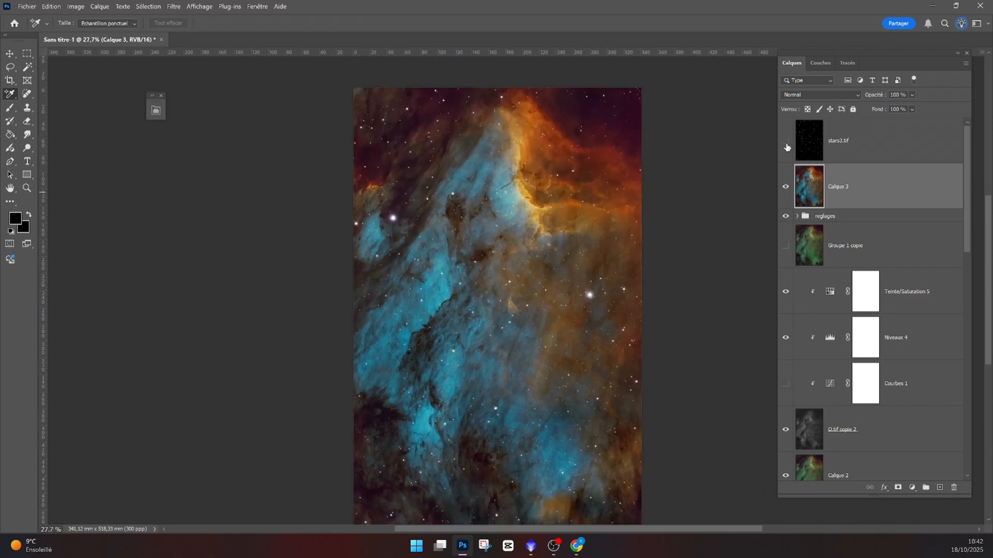
left_click(785, 141)
scroll(550, 391, "down", 1)
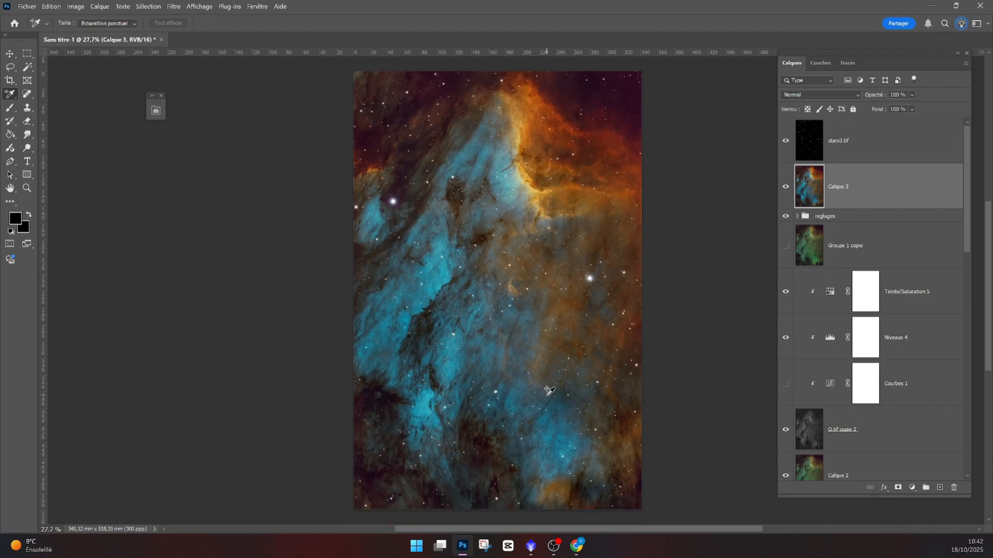
- Set the stamped Calque 3 layer's opacity to 66%, comparing it with the stars layer
left_click(786, 187)
left_click(786, 187)
left_click(912, 95)
left_click_drag(941, 107, 925, 109)
left_click(787, 140)
left_click(786, 148)
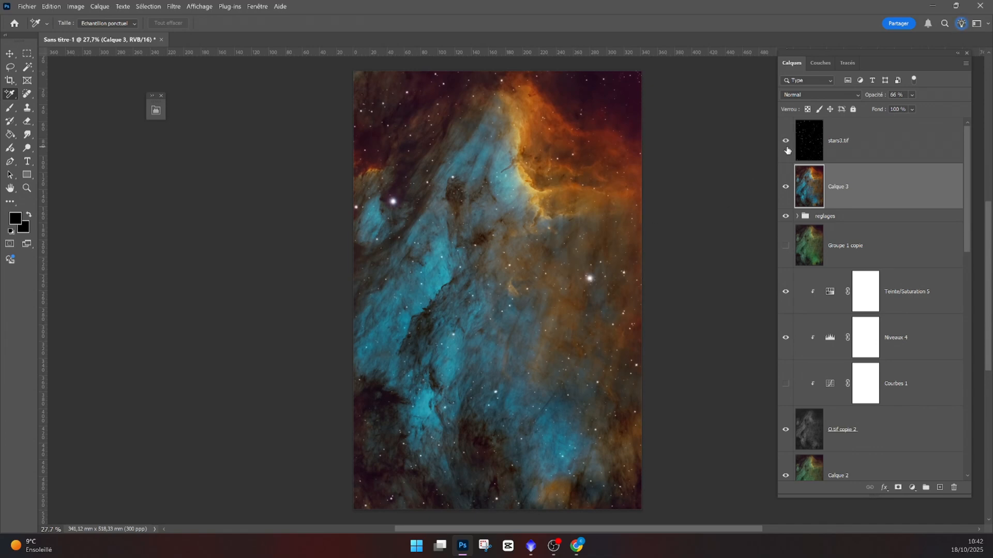